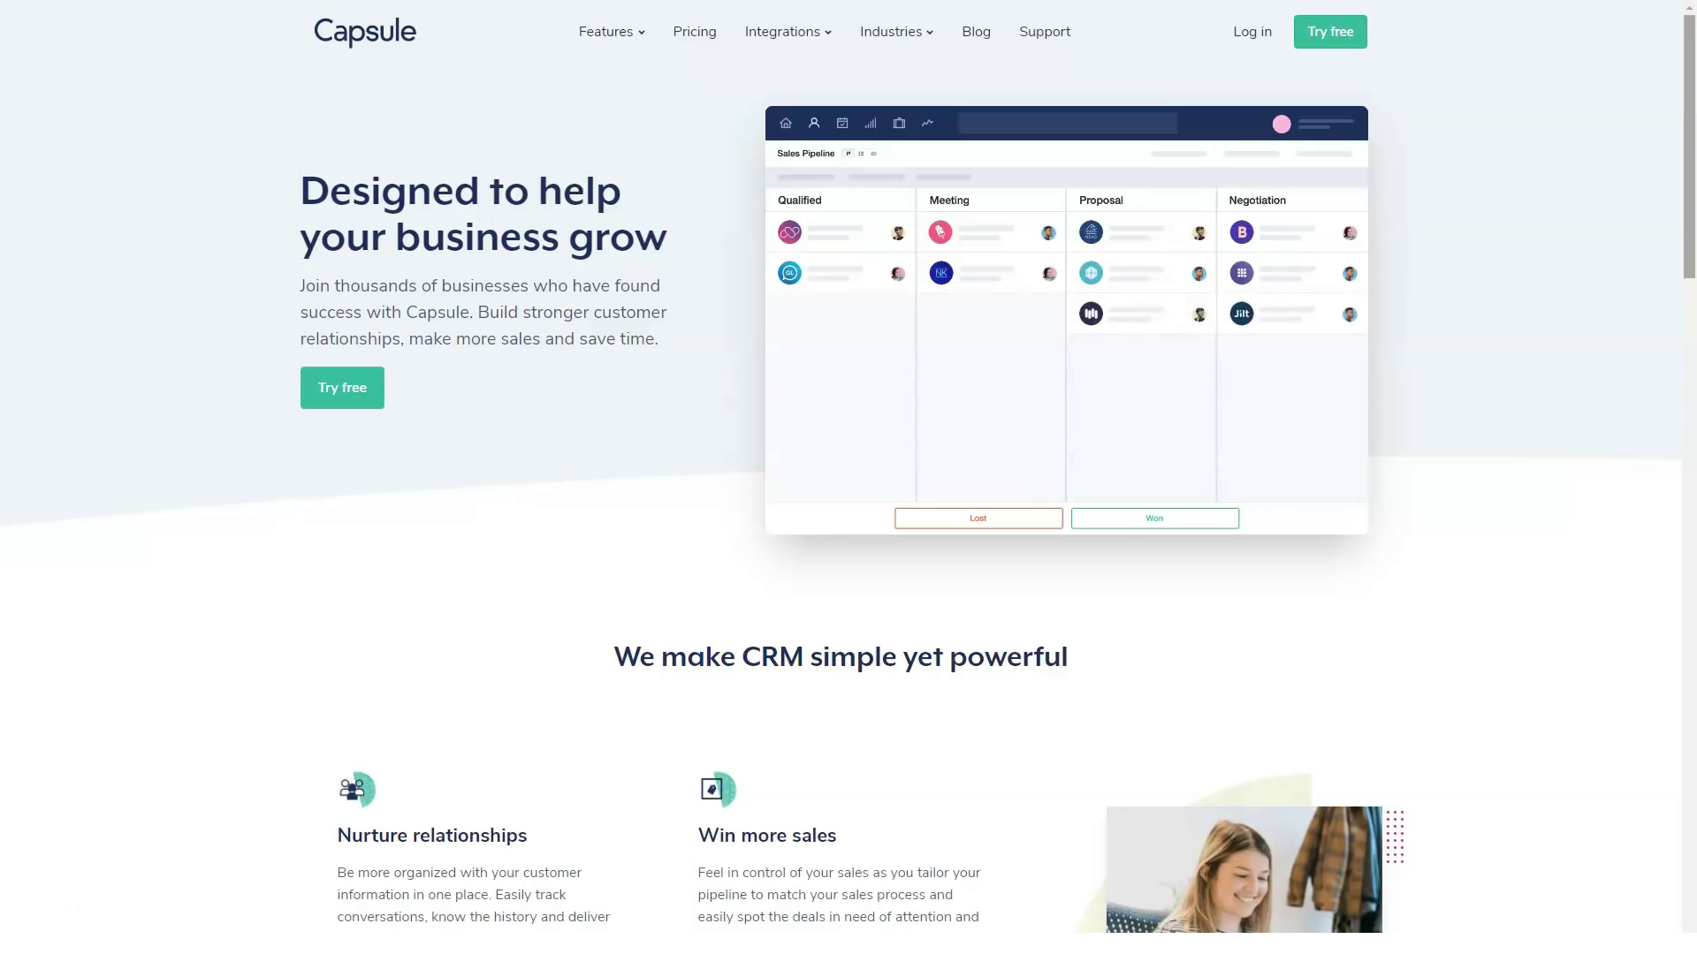
scroll(848, 531, "down", 4)
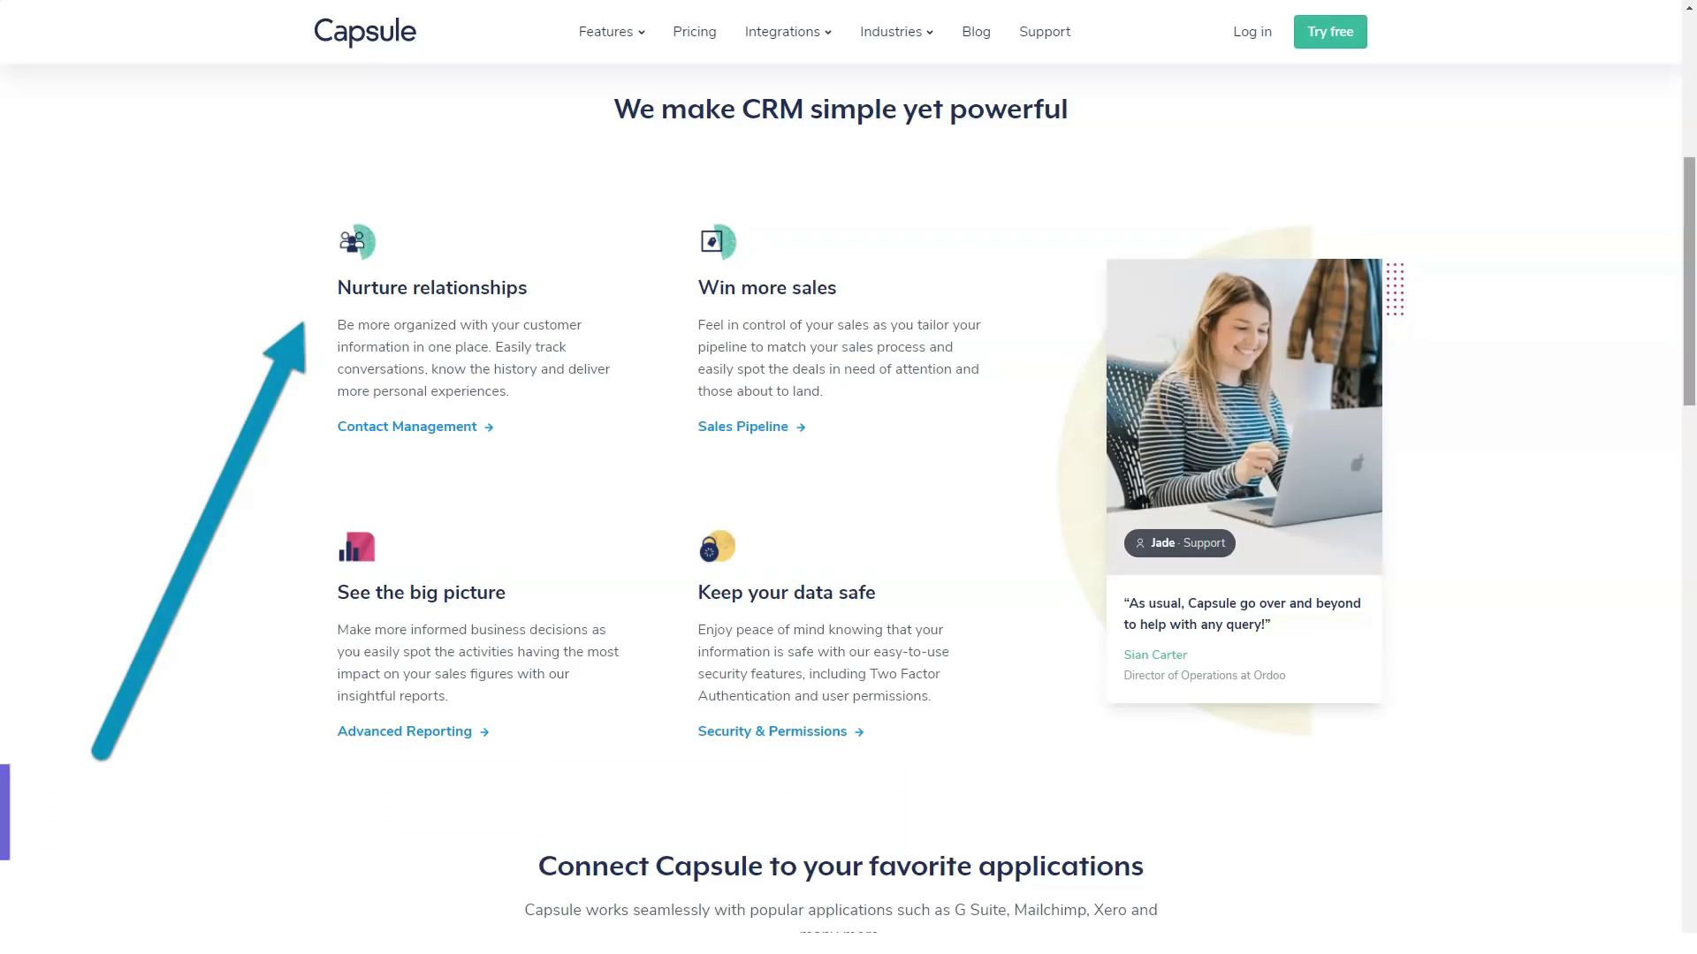
scroll(849, 531, "down", 2)
scroll(849, 530, "down", 4)
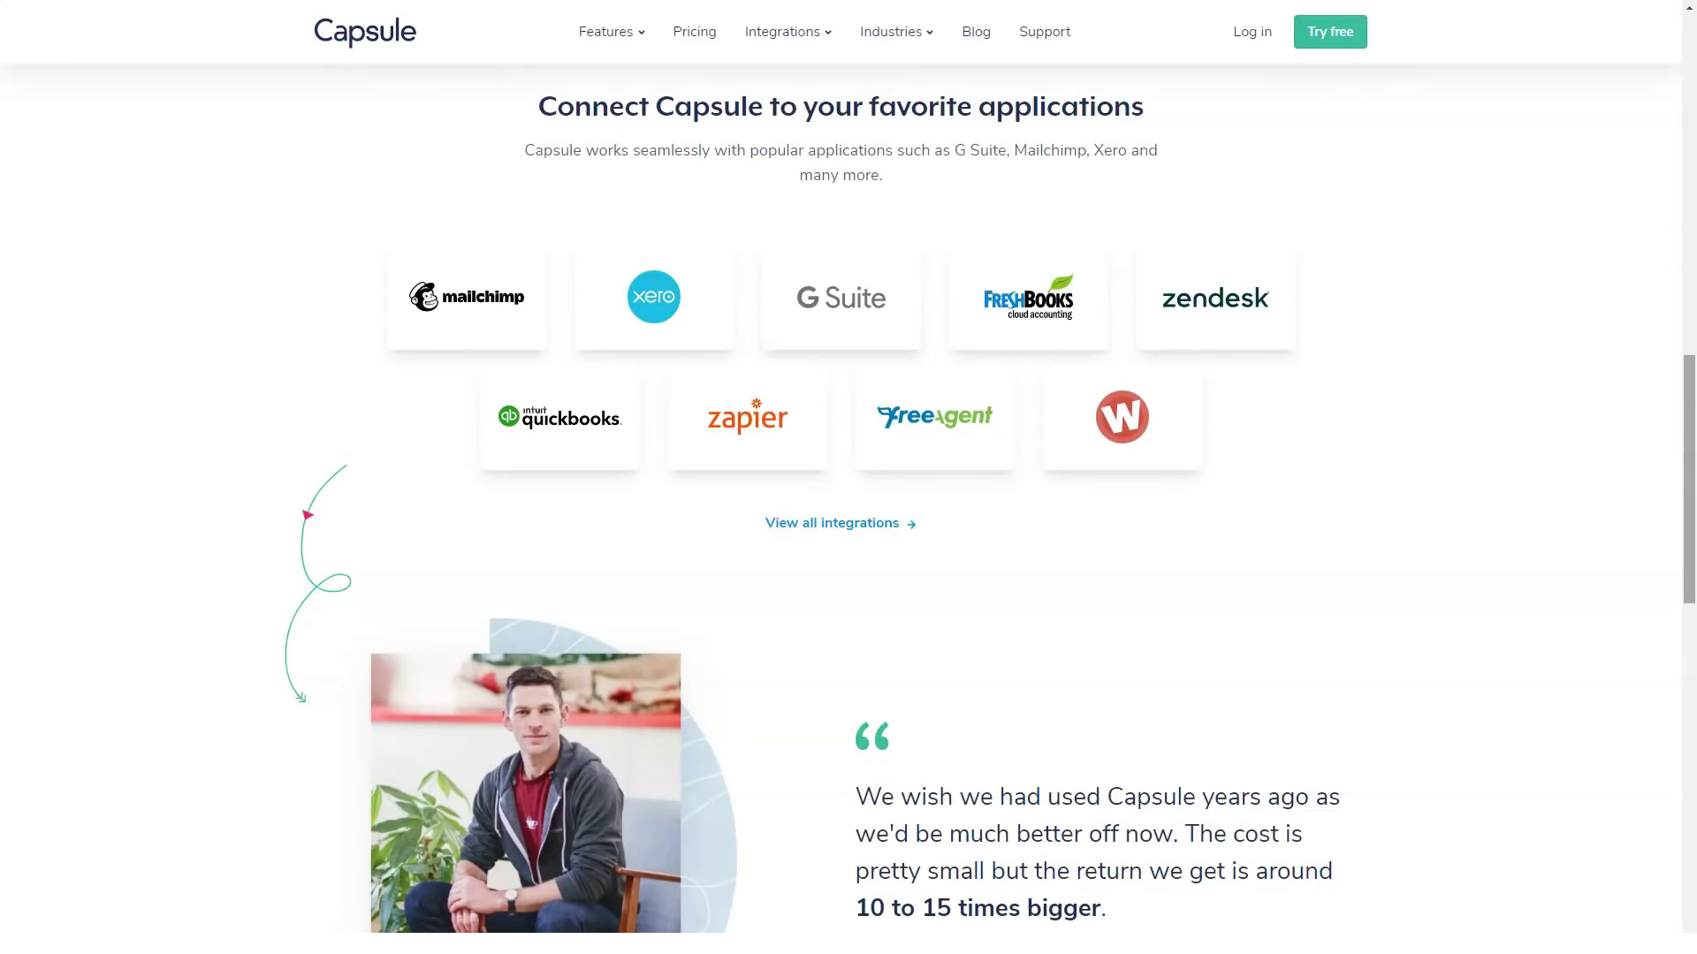
scroll(849, 531, "down", 4)
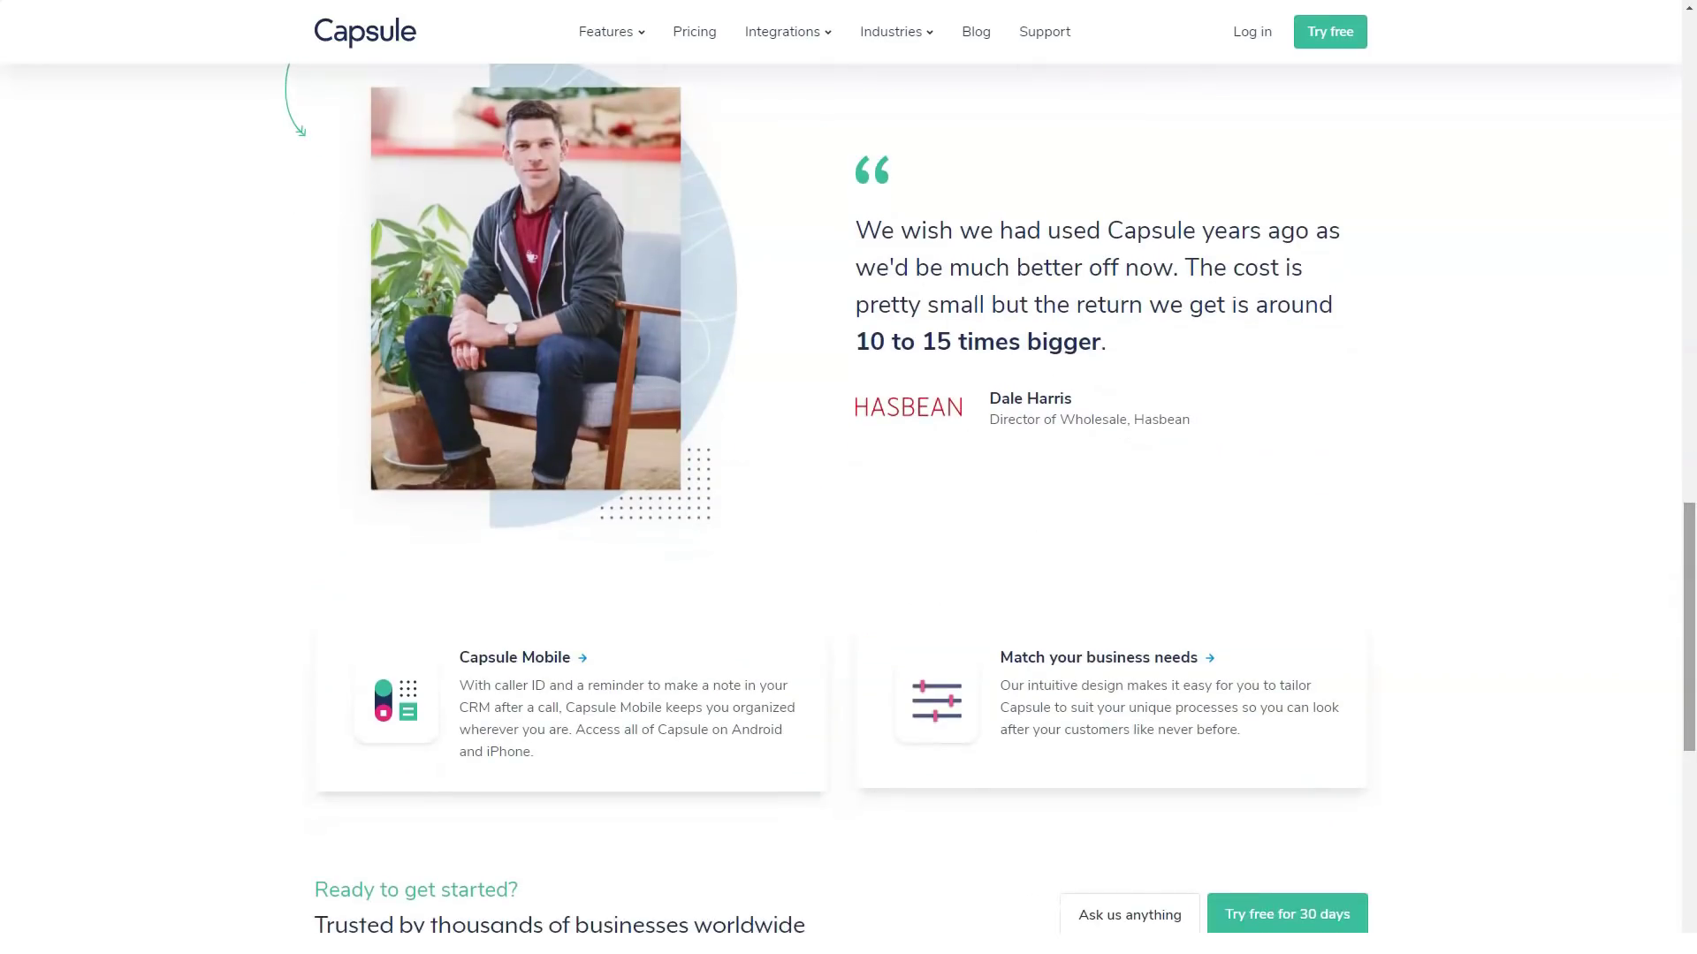
scroll(849, 531, "down", 5)
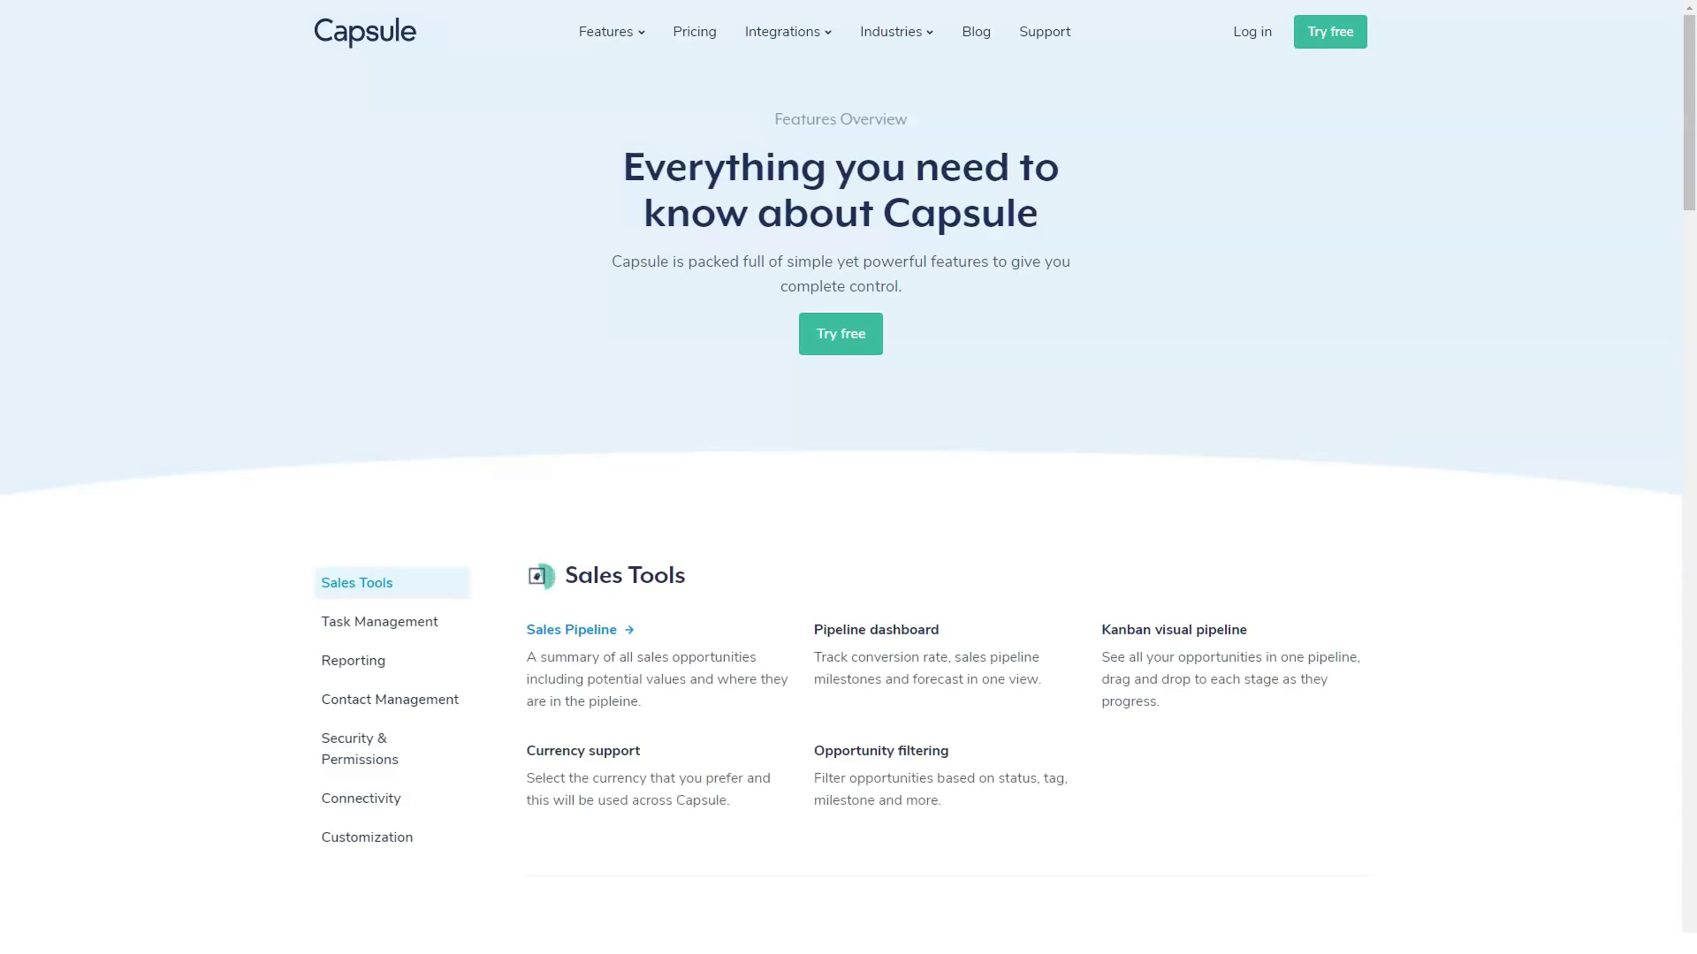
scroll(849, 530, "down", 3)
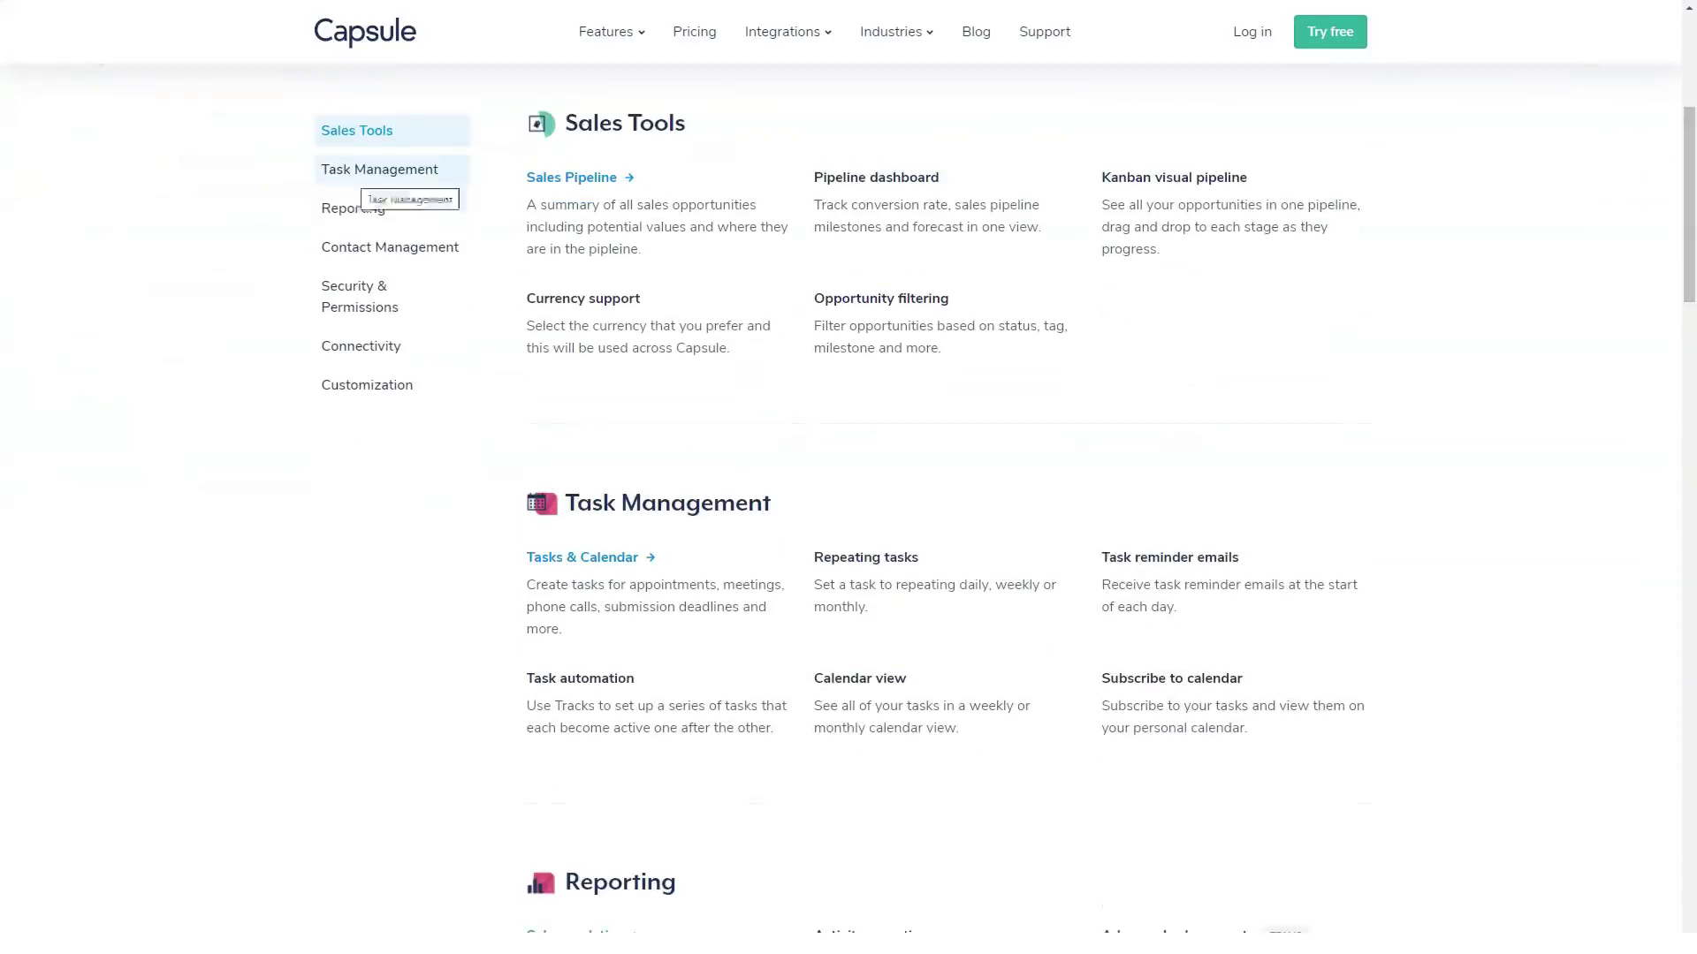
Visit the Task Management, Reporting, Contact Management, Security, Connectivity and Customization sections, then open Features
left_click(379, 170)
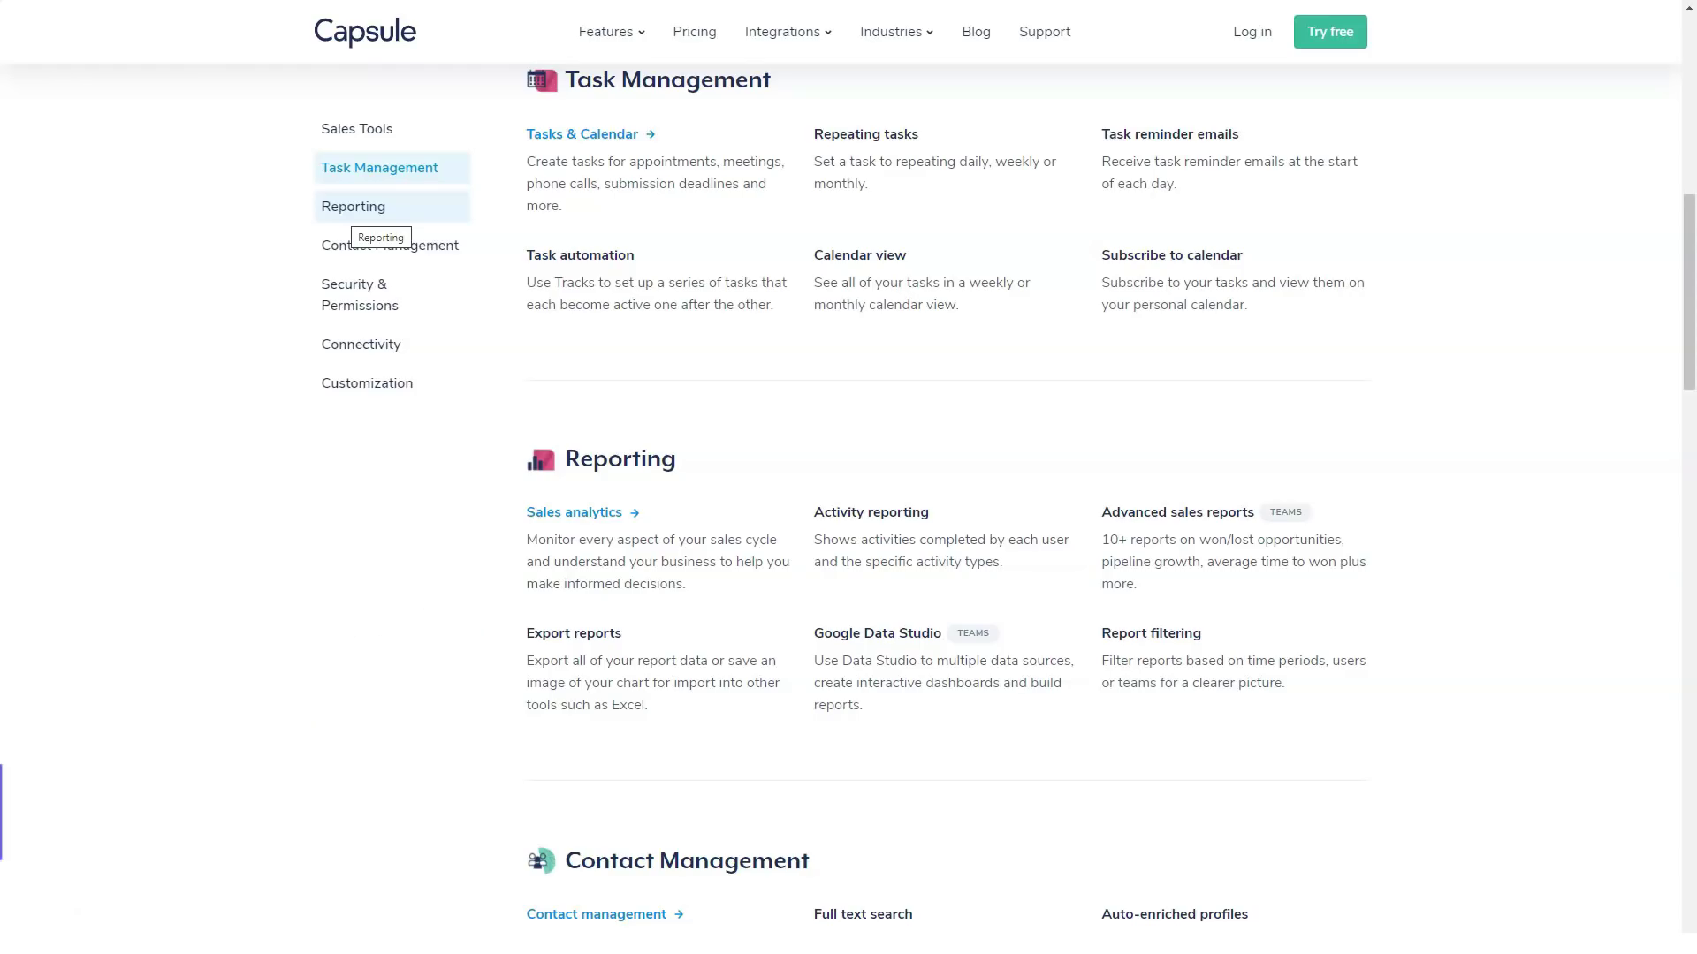
left_click(352, 206)
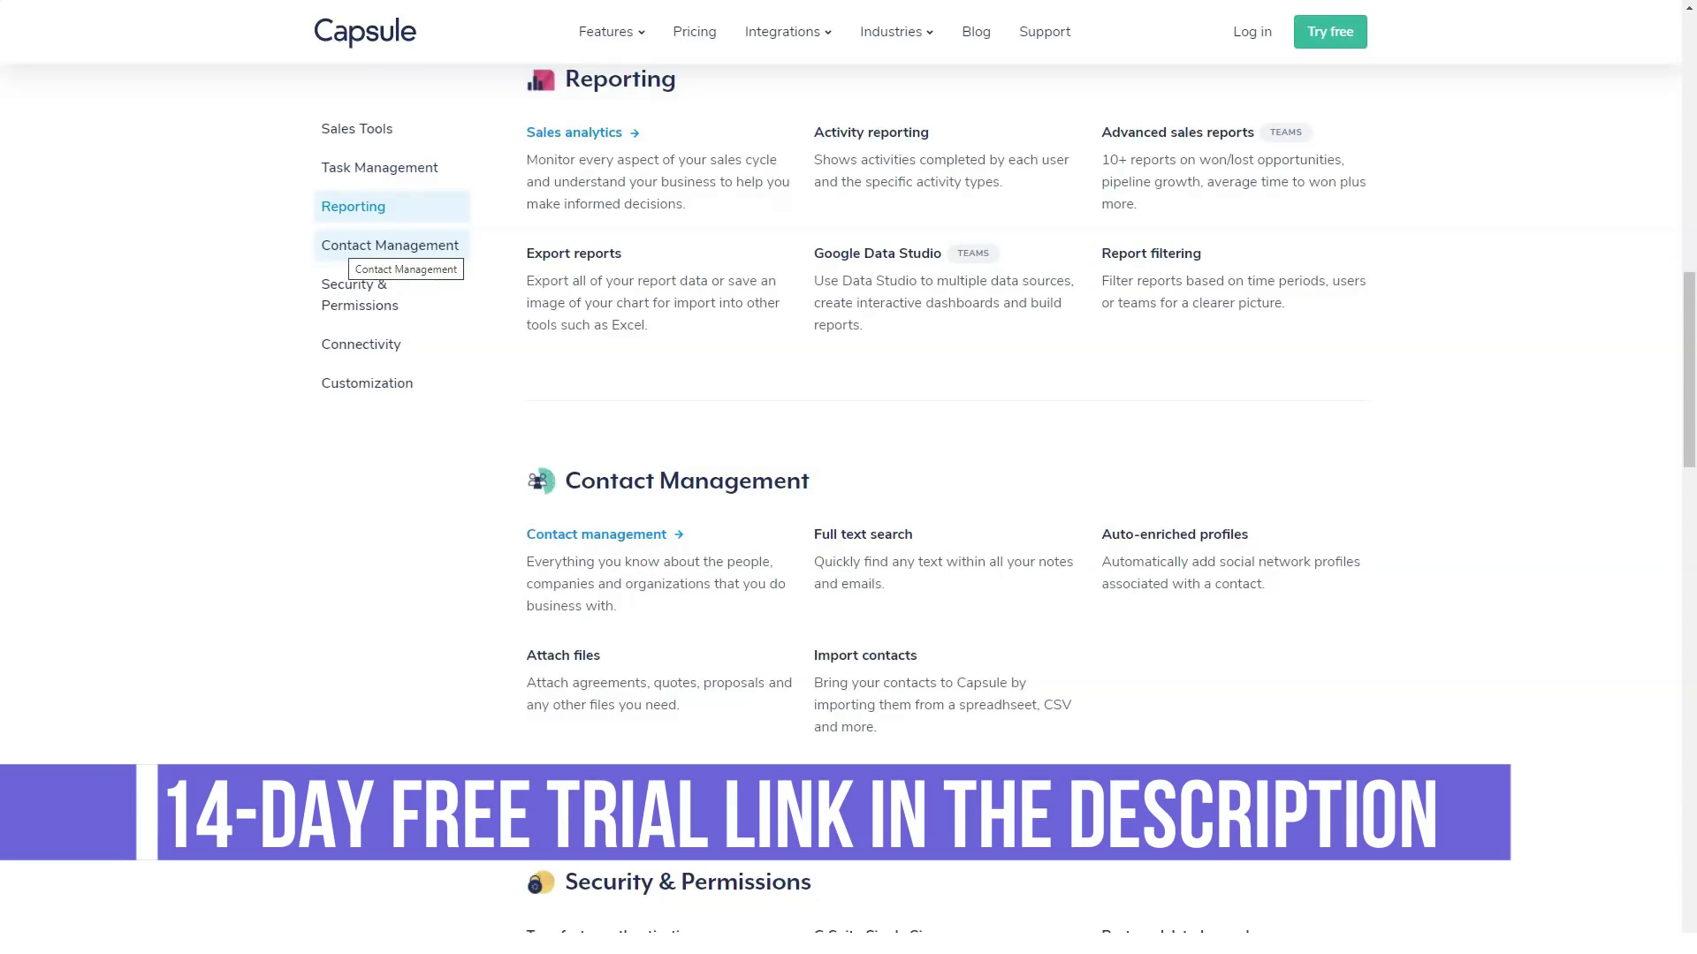
left_click(390, 245)
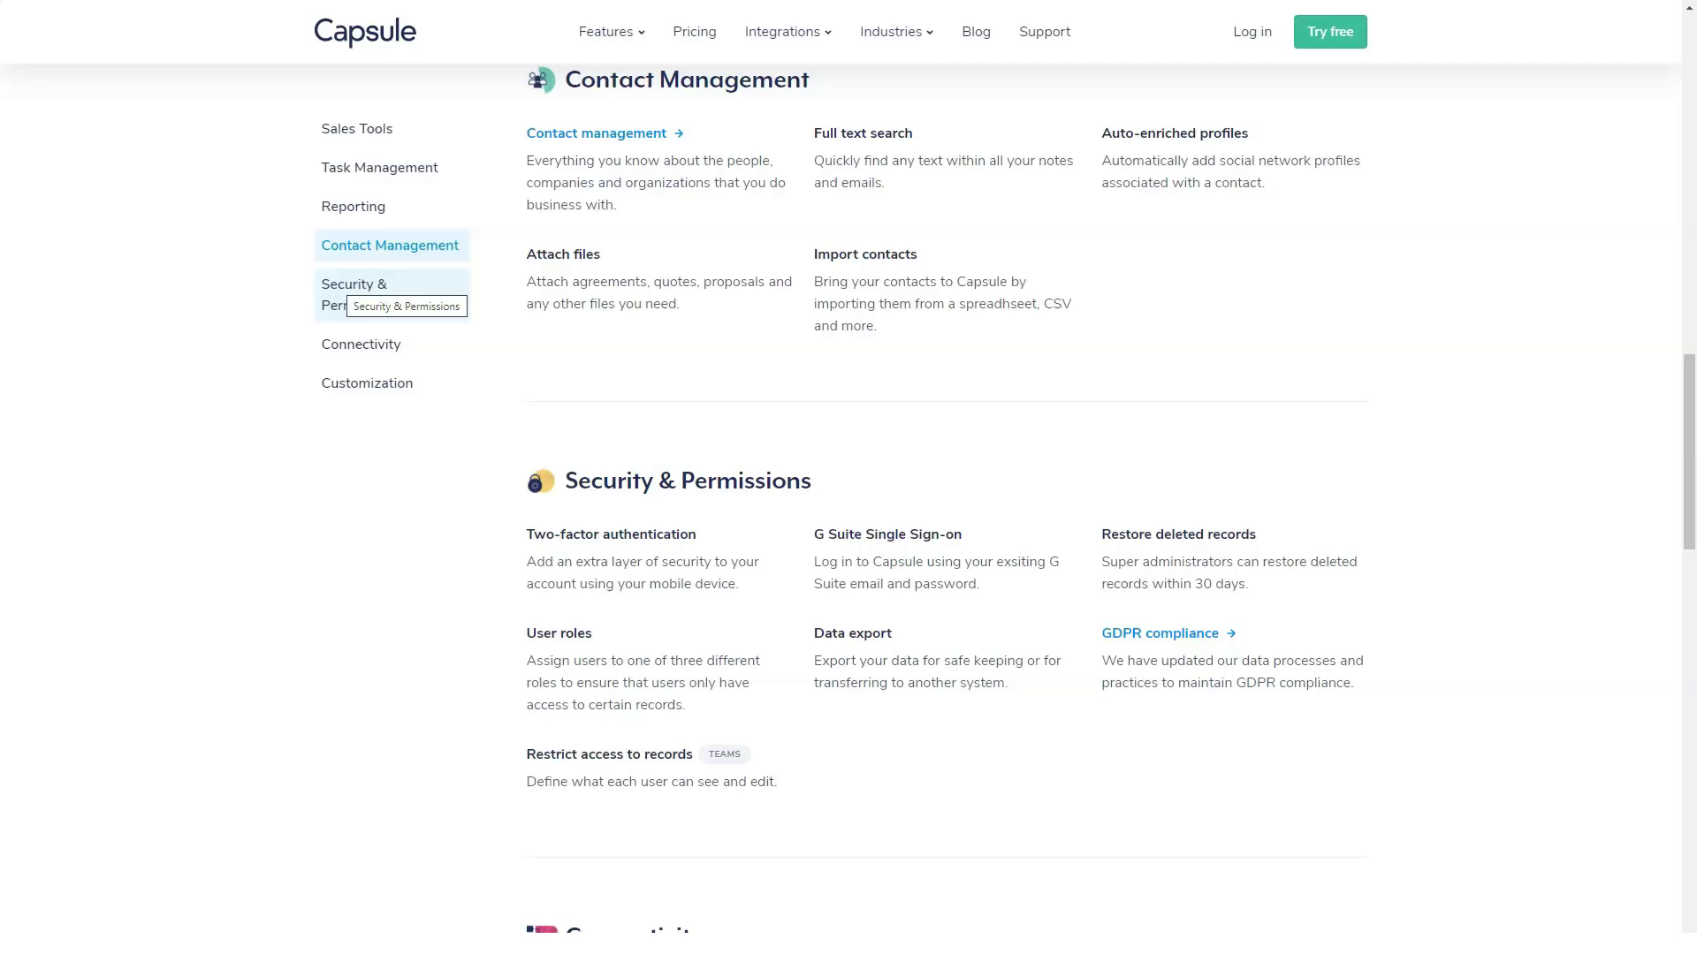
left_click(353, 287)
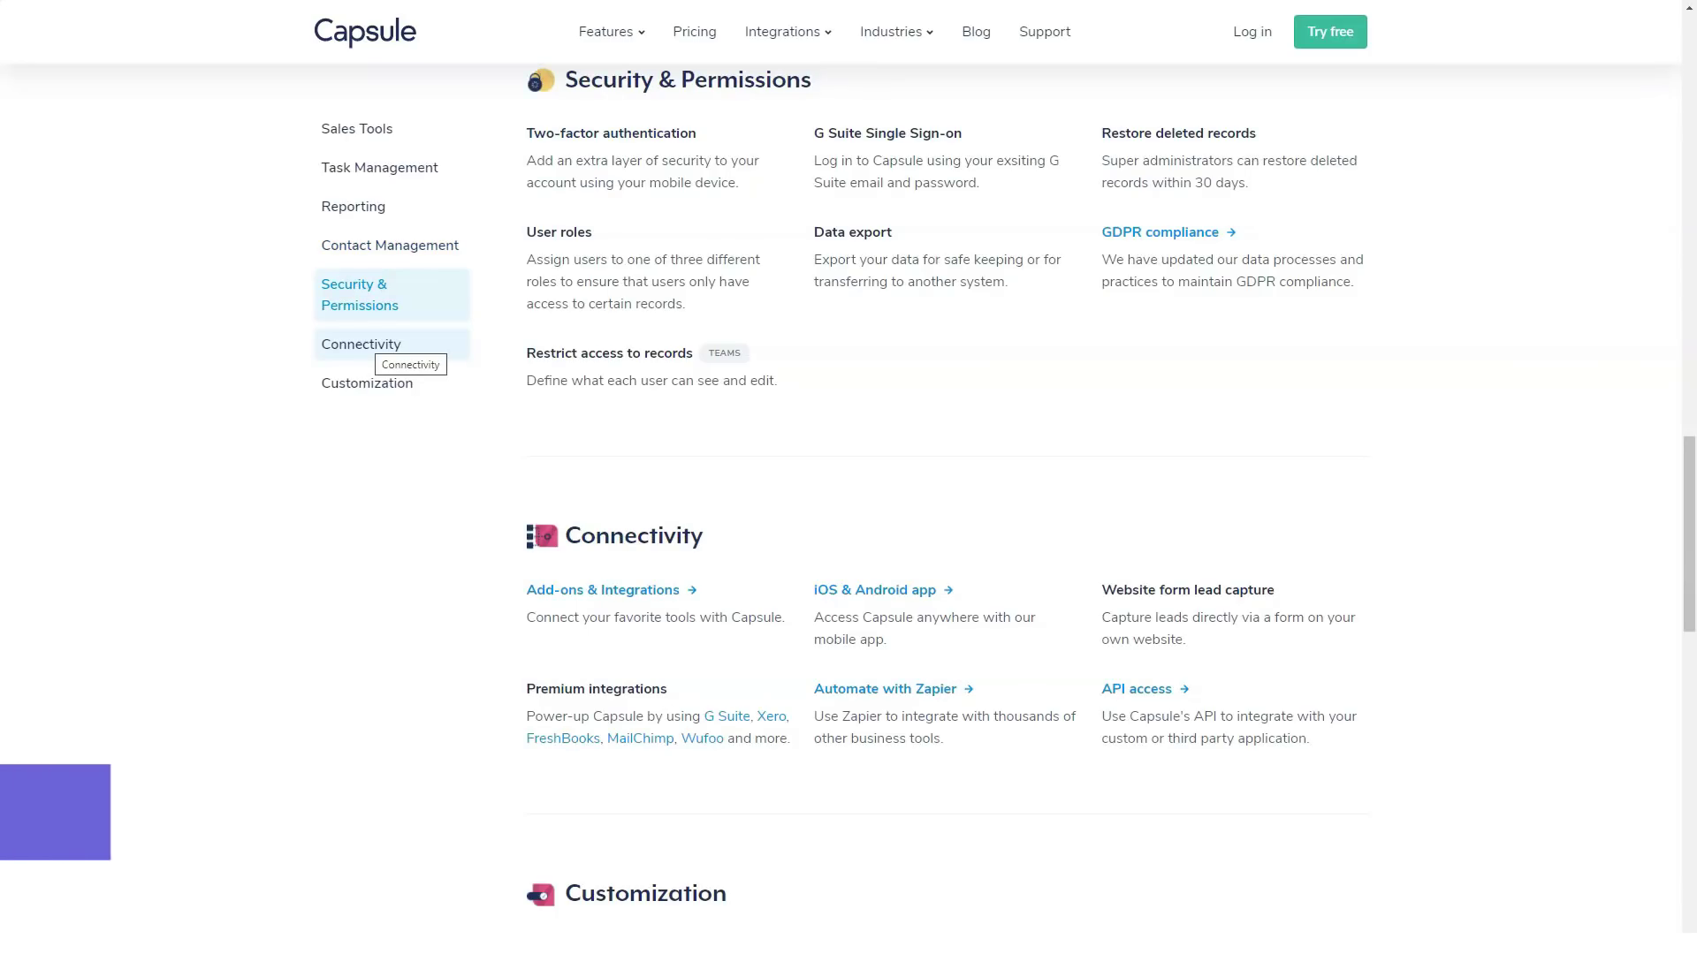
left_click(378, 345)
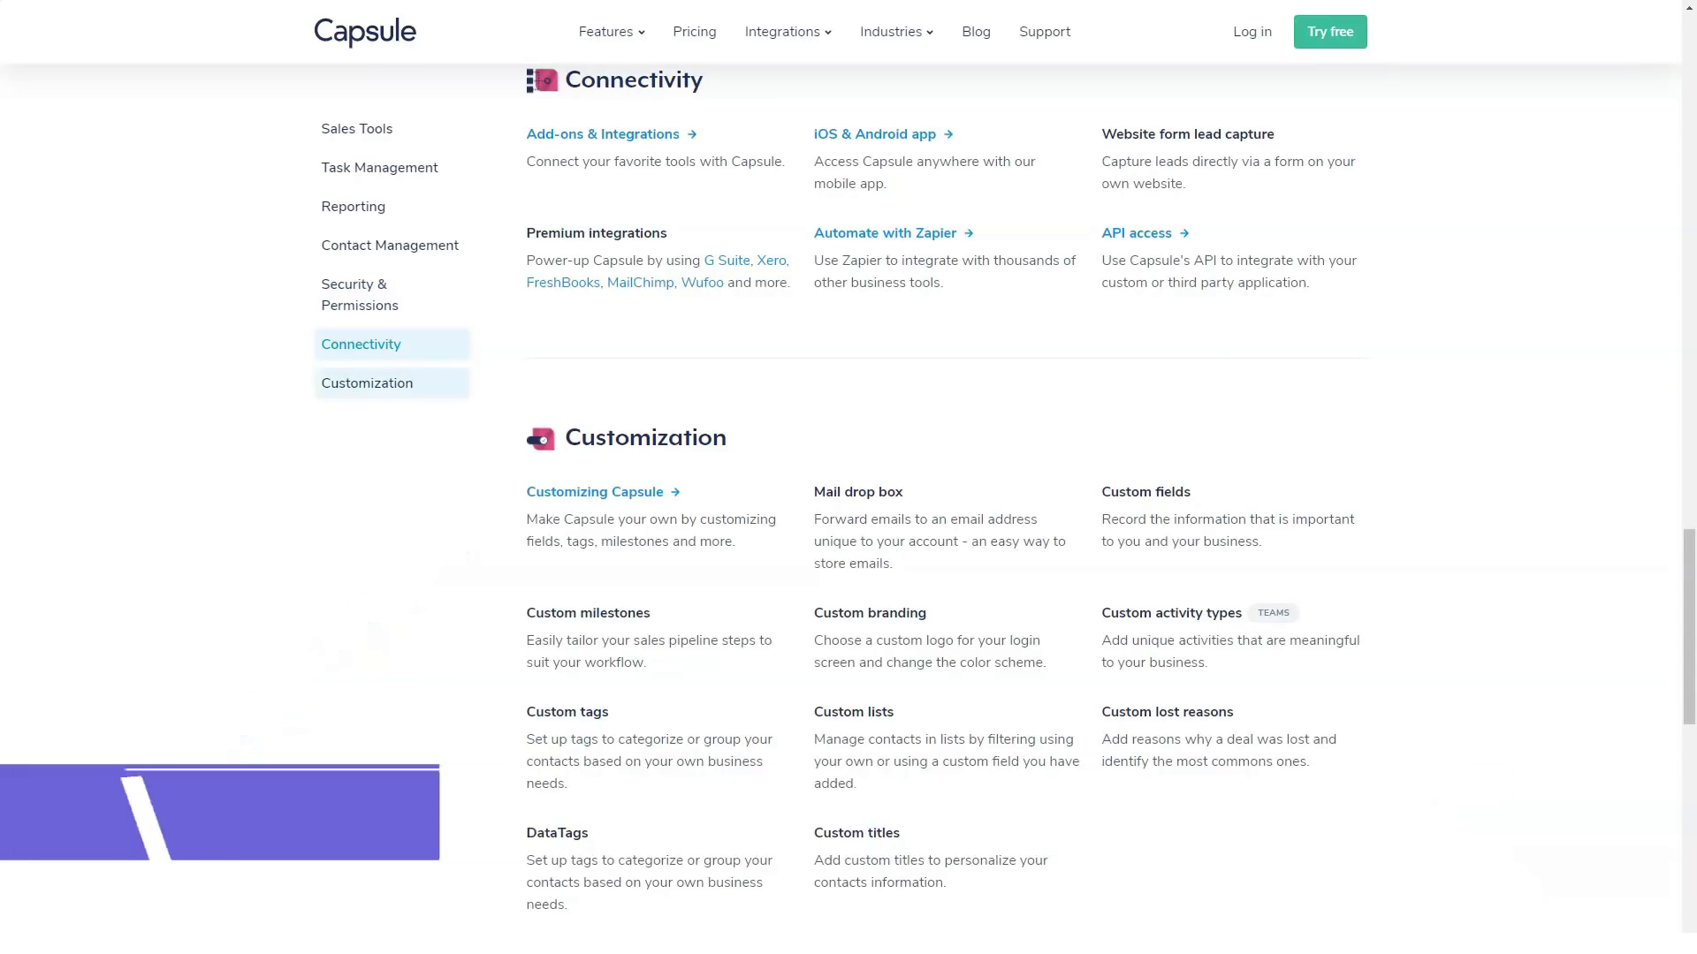
left_click(368, 382)
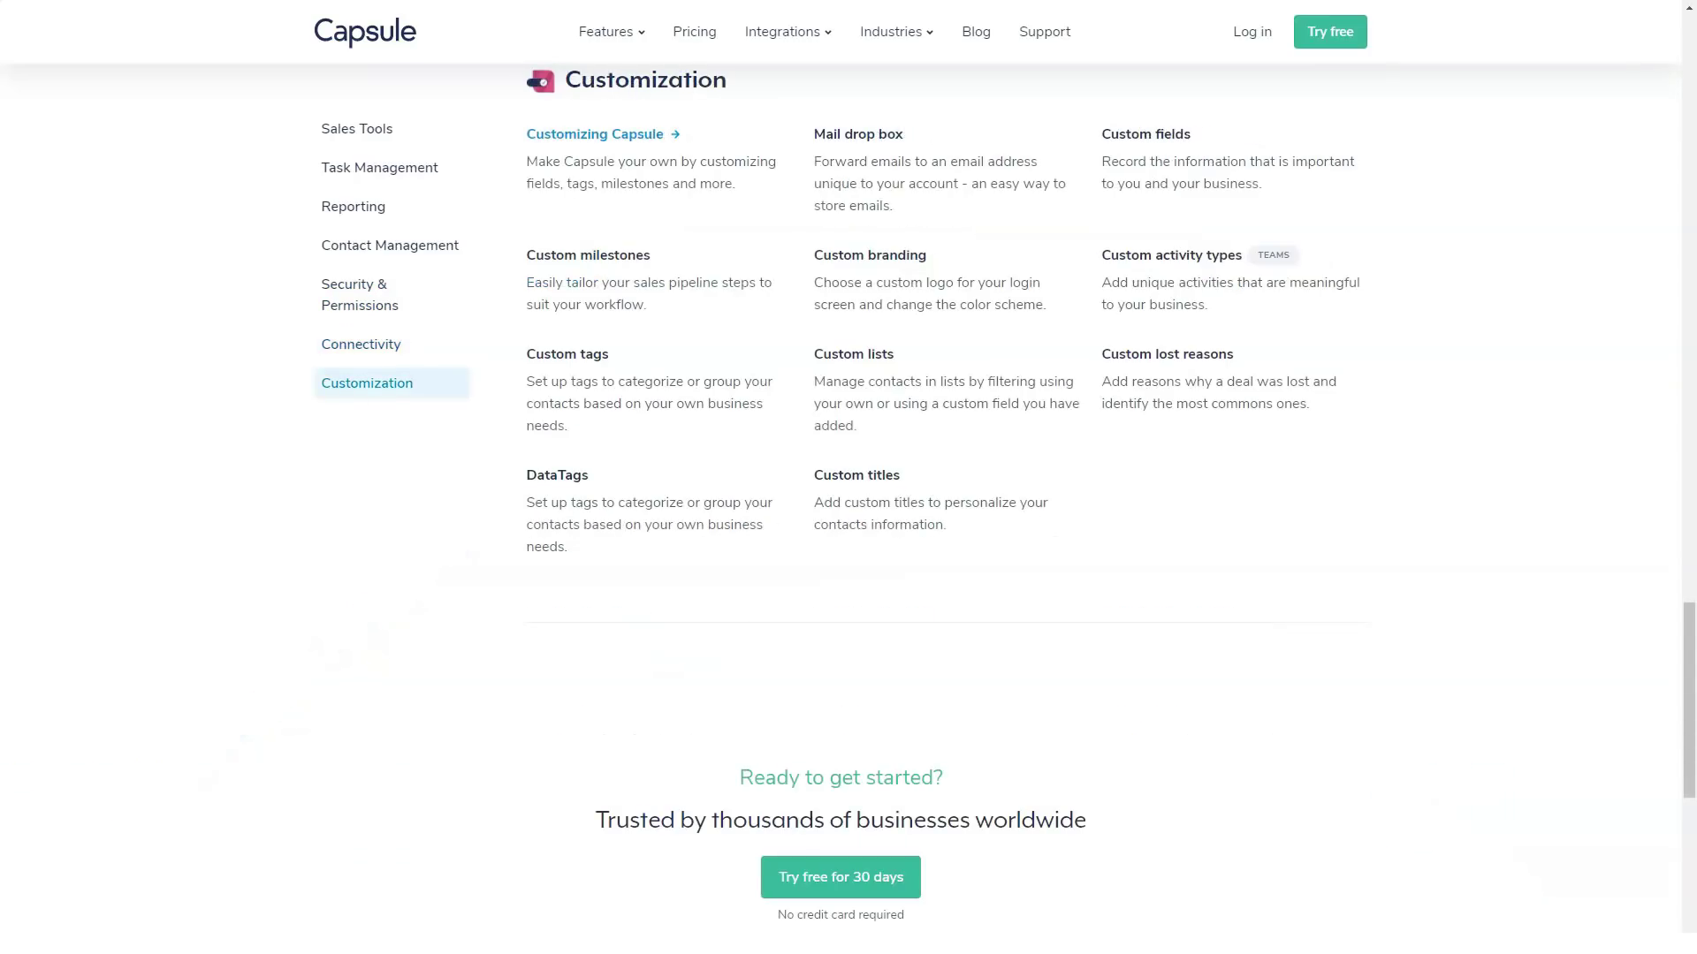
scroll(848, 530, "down", 1)
scroll(848, 530, "down", 2)
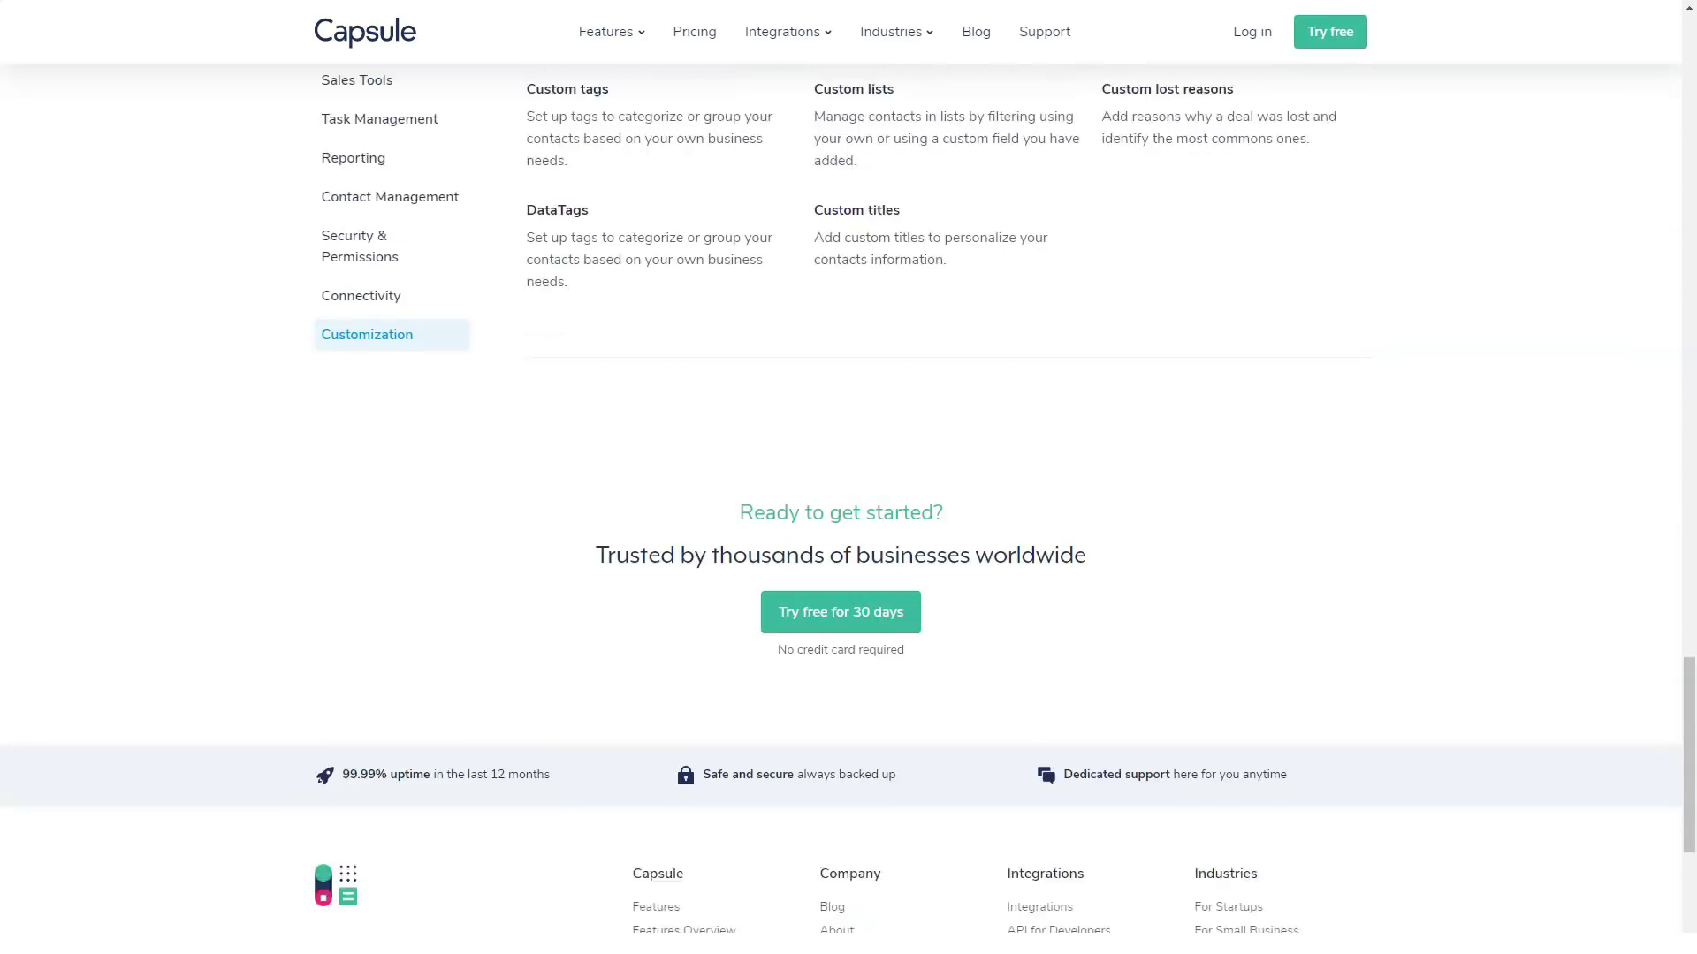
scroll(849, 530, "down", 2)
left_click(605, 31)
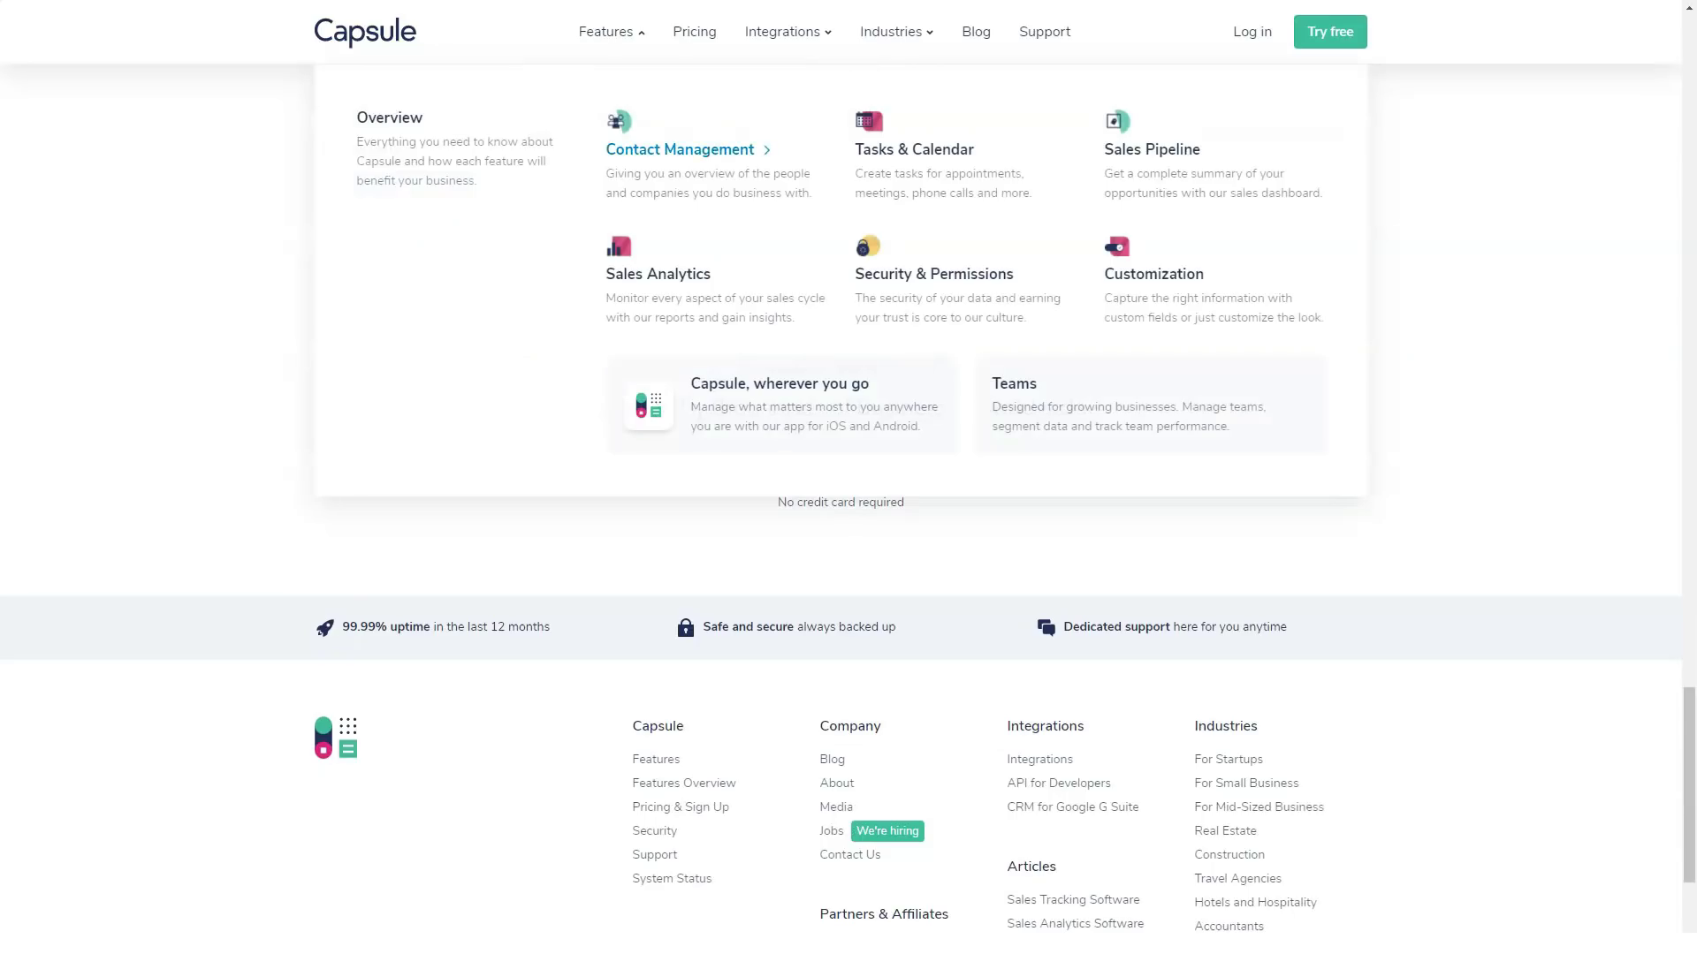
Open the Contact Management feature page from the Features menu
left_click(680, 148)
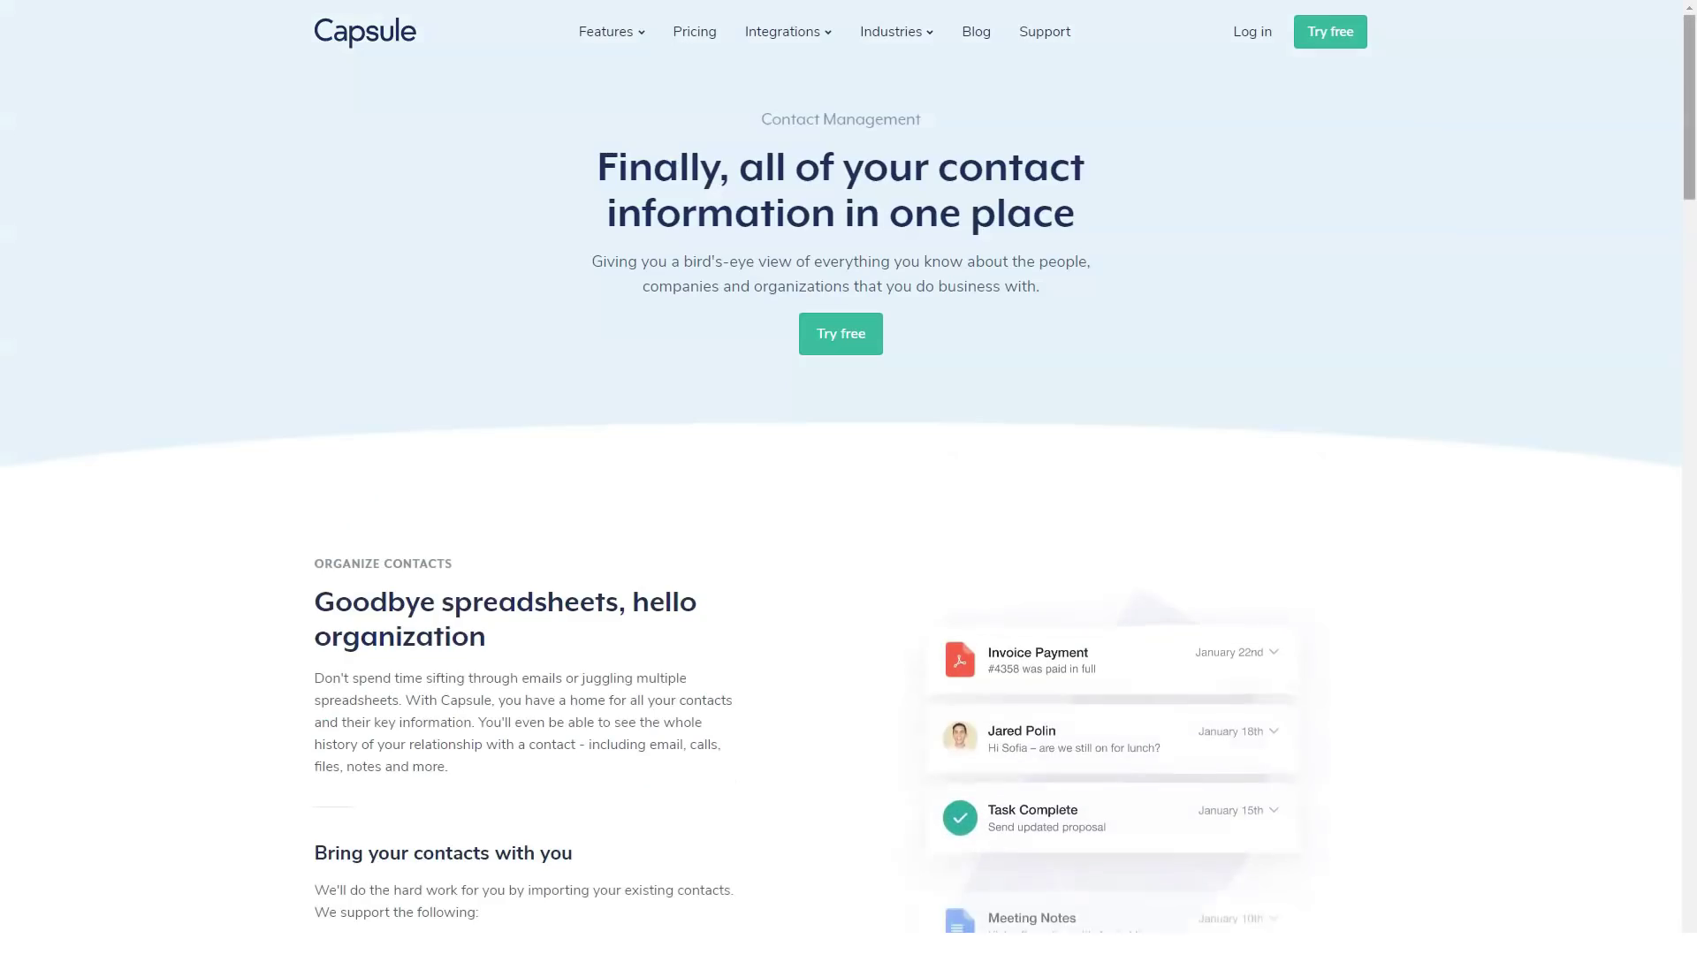
scroll(848, 504, "down", 2)
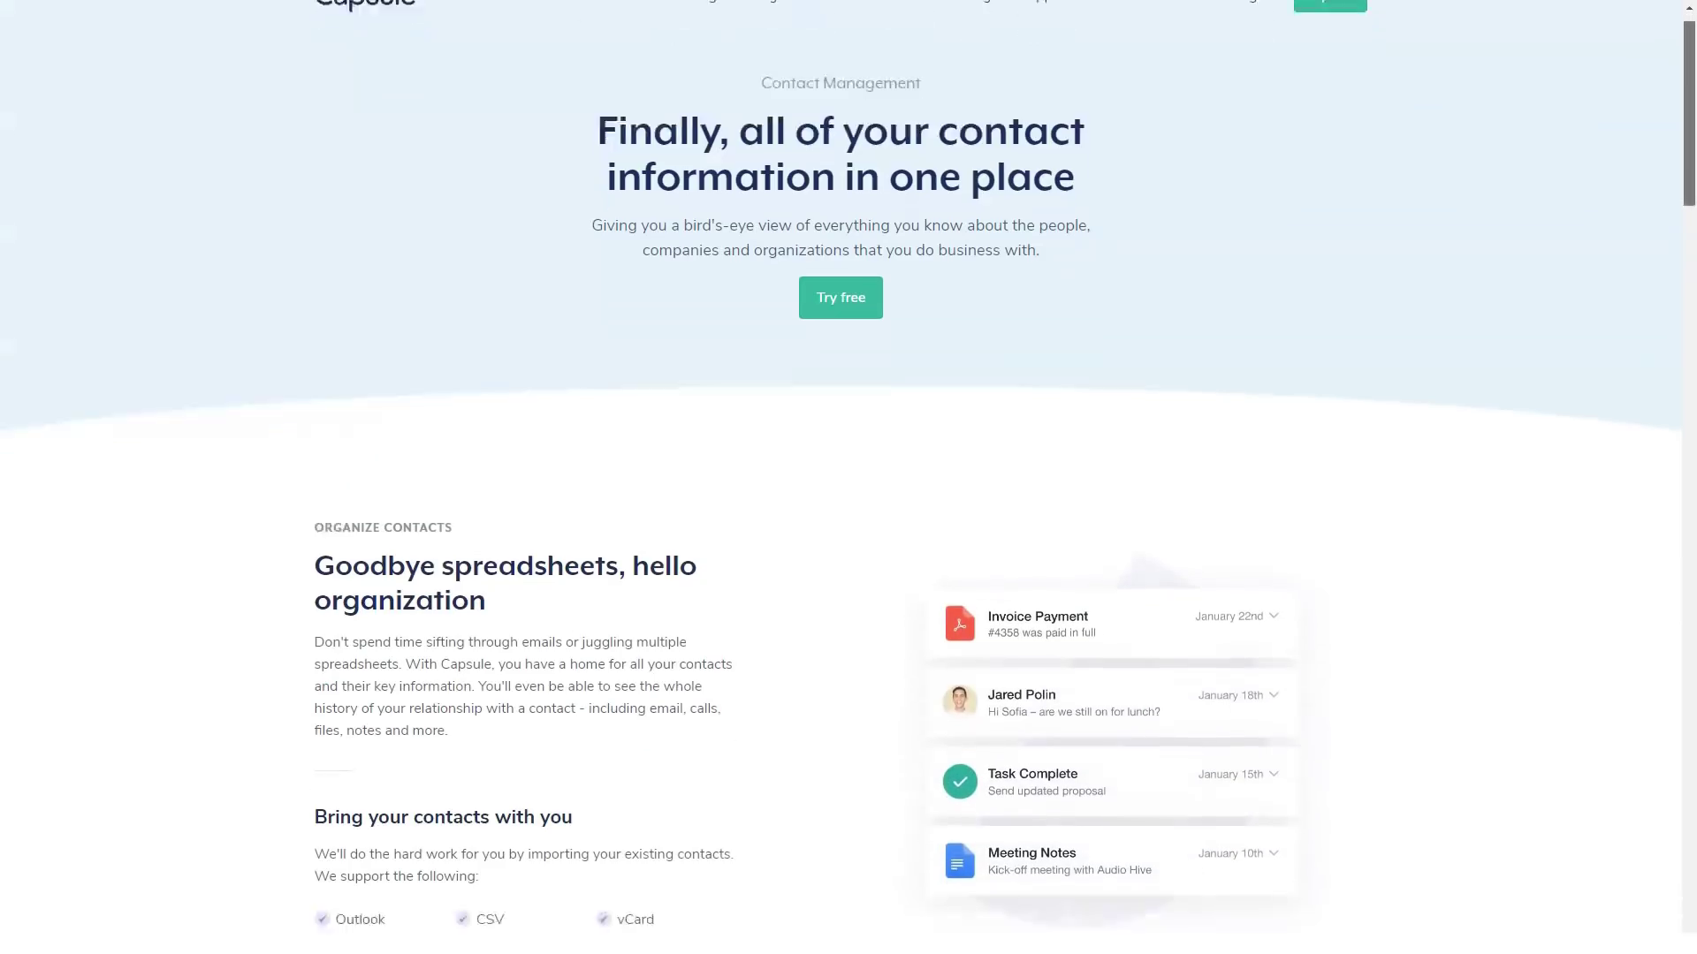
scroll(849, 504, "down", 2)
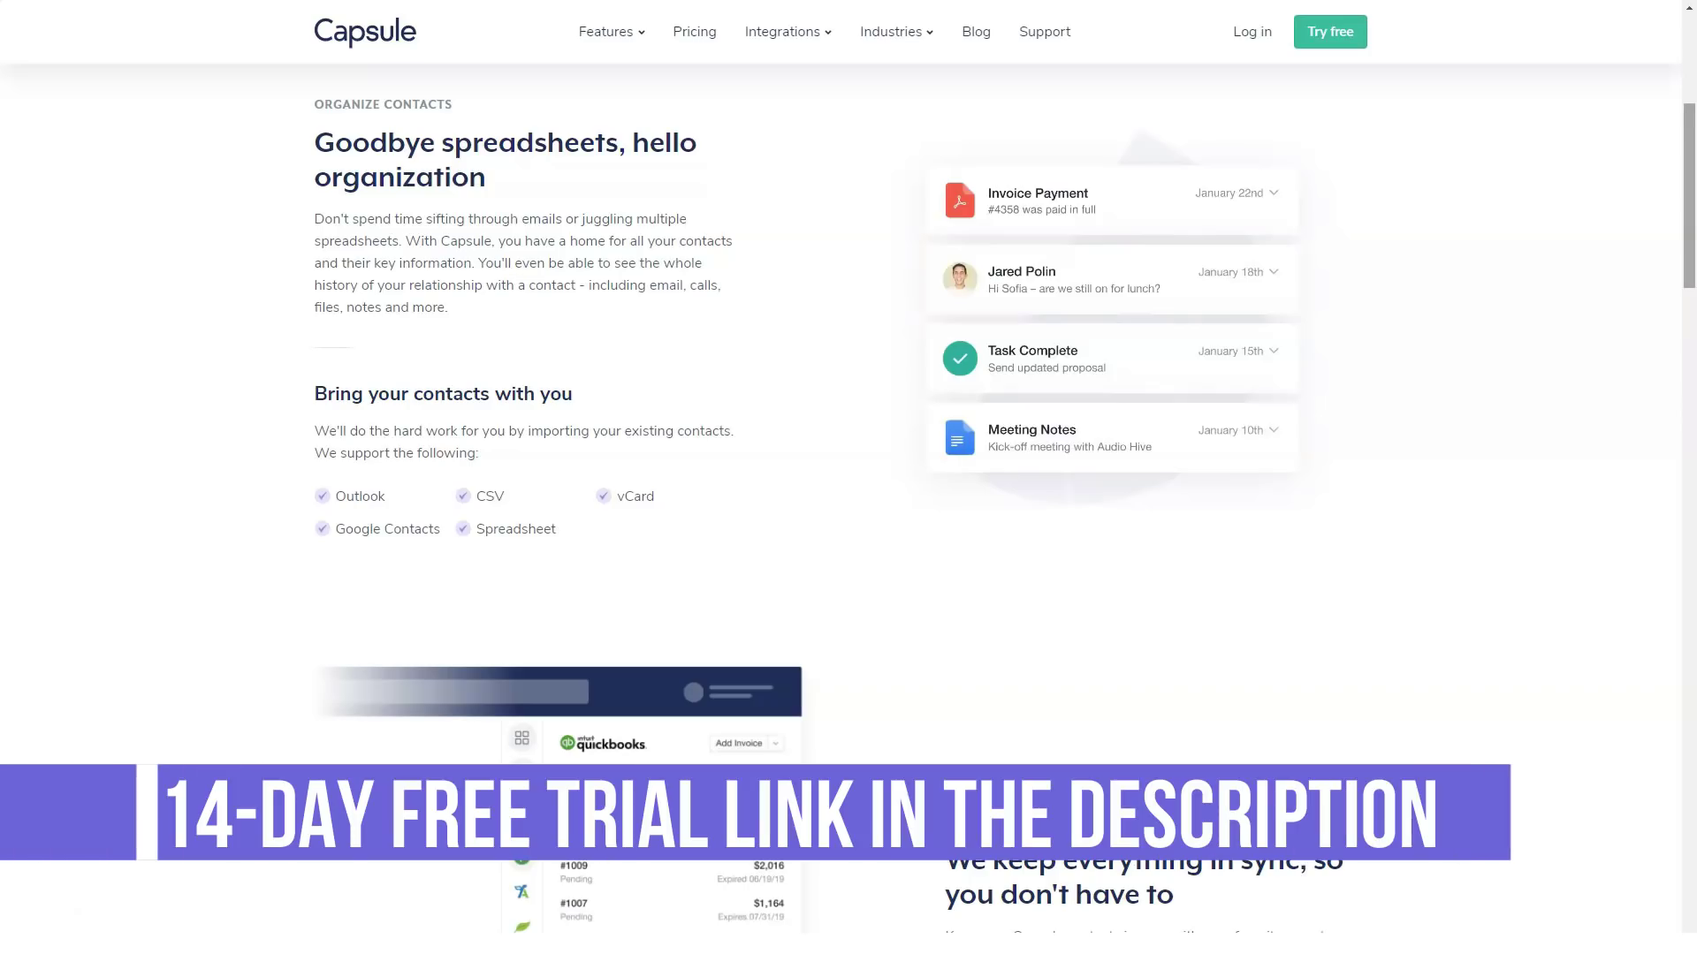
scroll(671, 453, "down", 4)
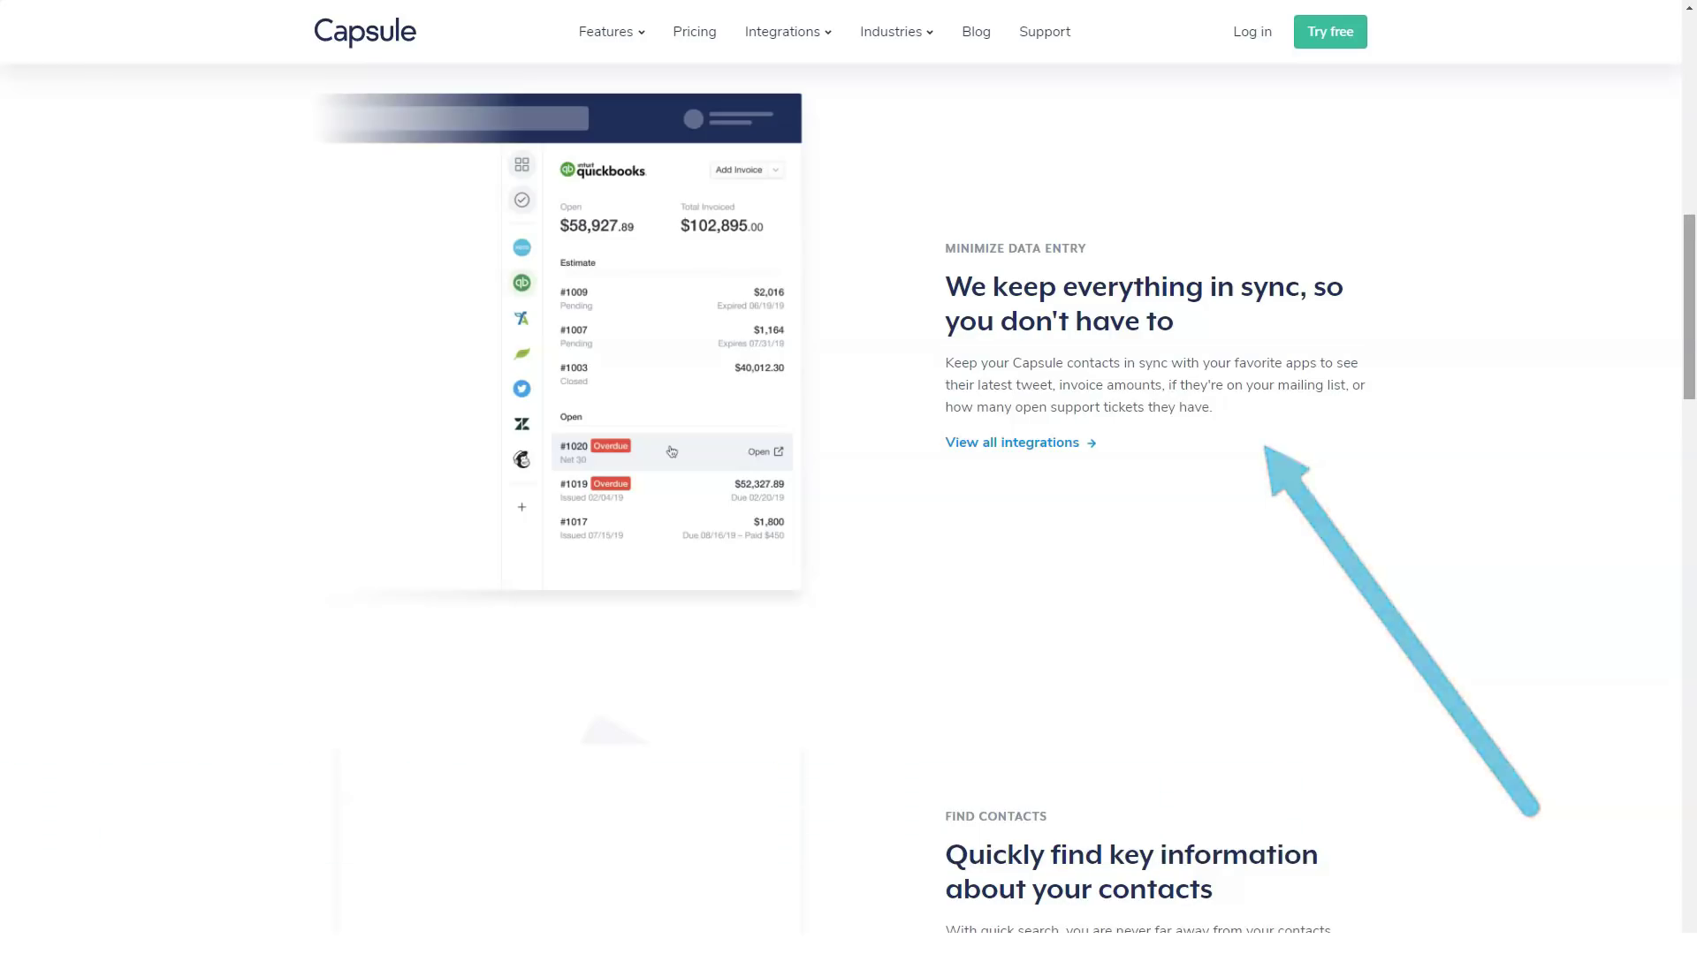
scroll(850, 478, "down", 5)
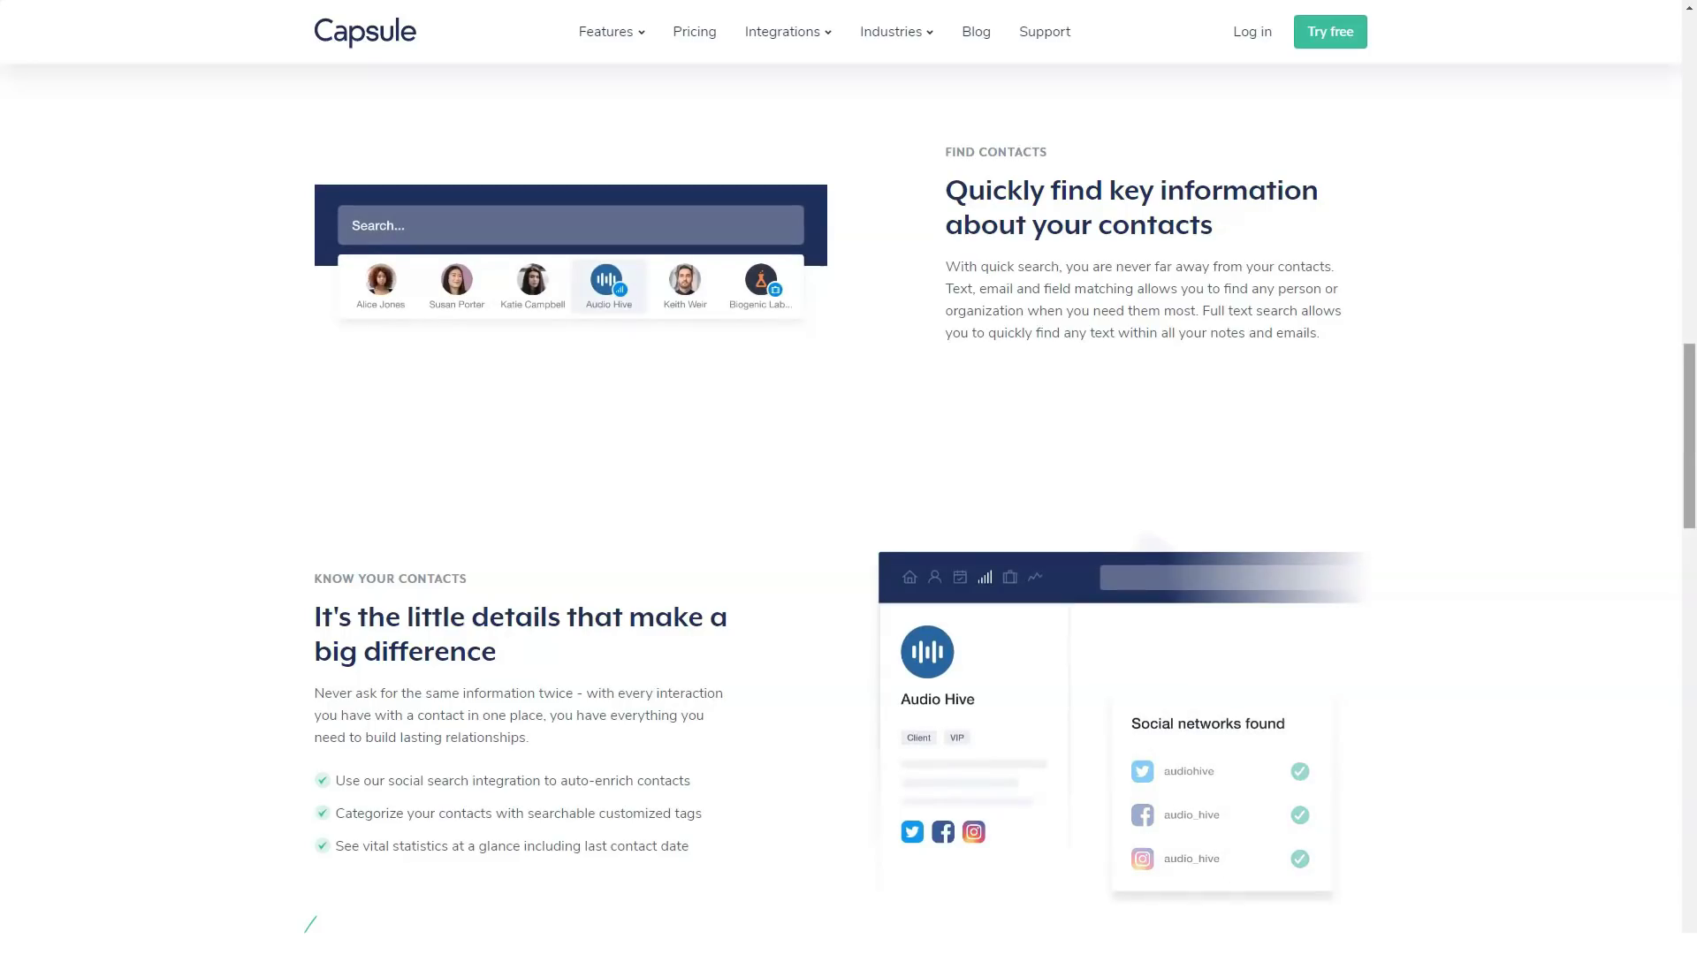
scroll(849, 504, "down", 3)
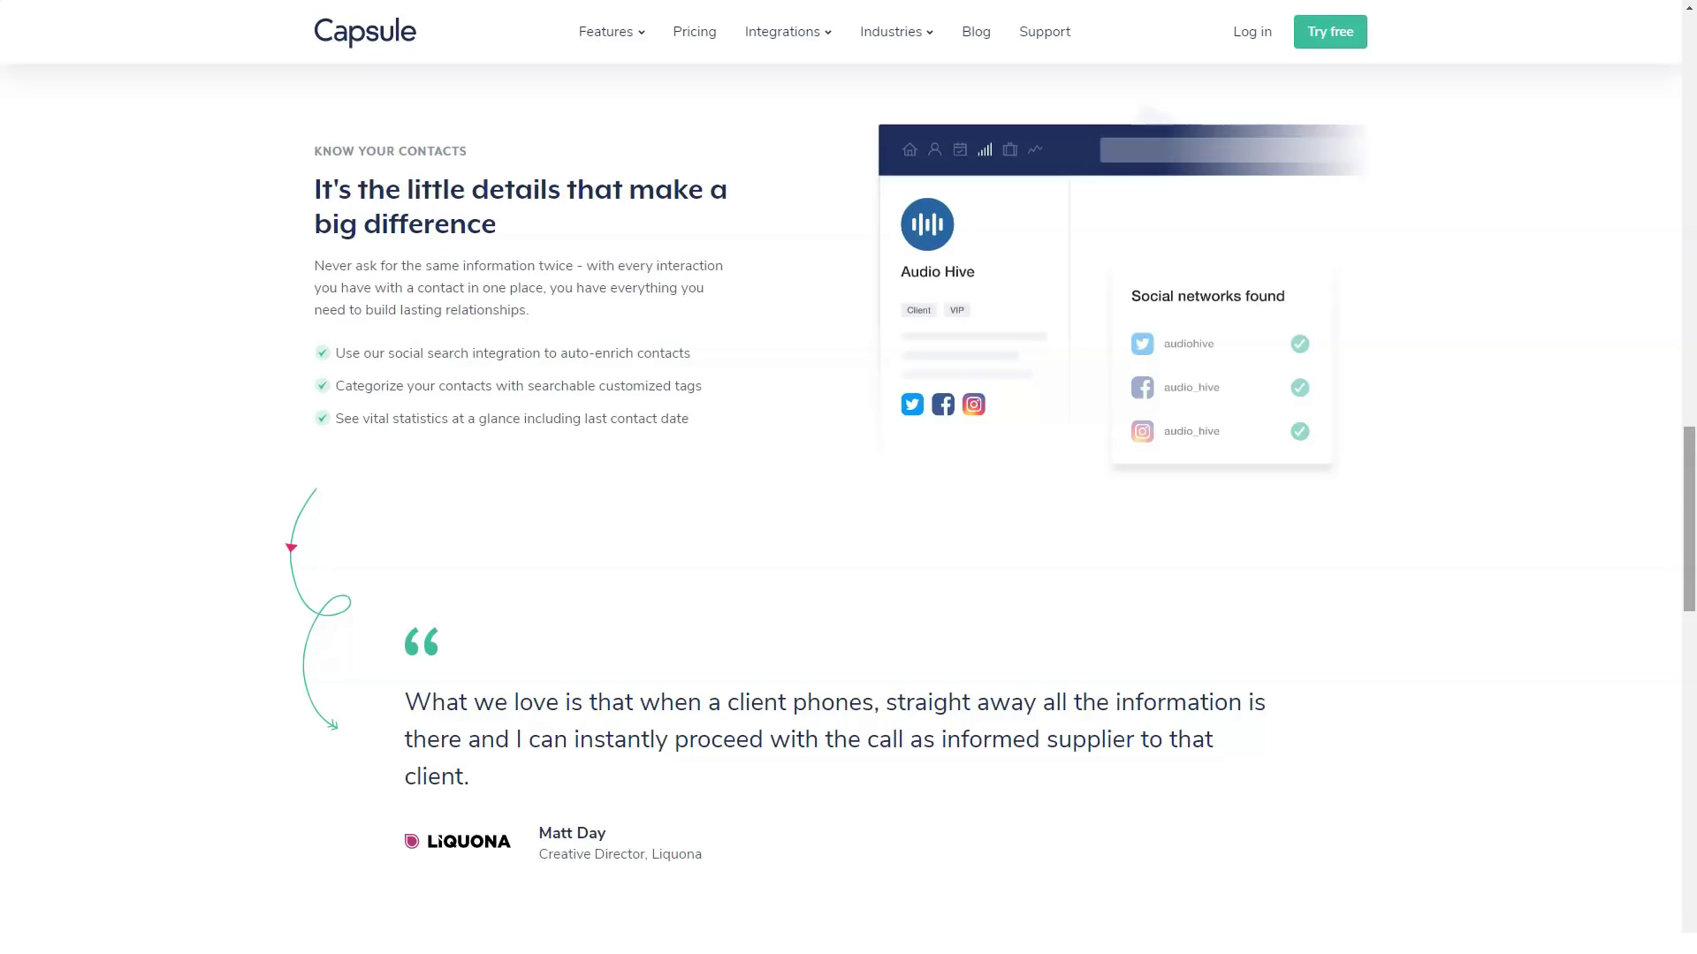
scroll(849, 504, "down", 4)
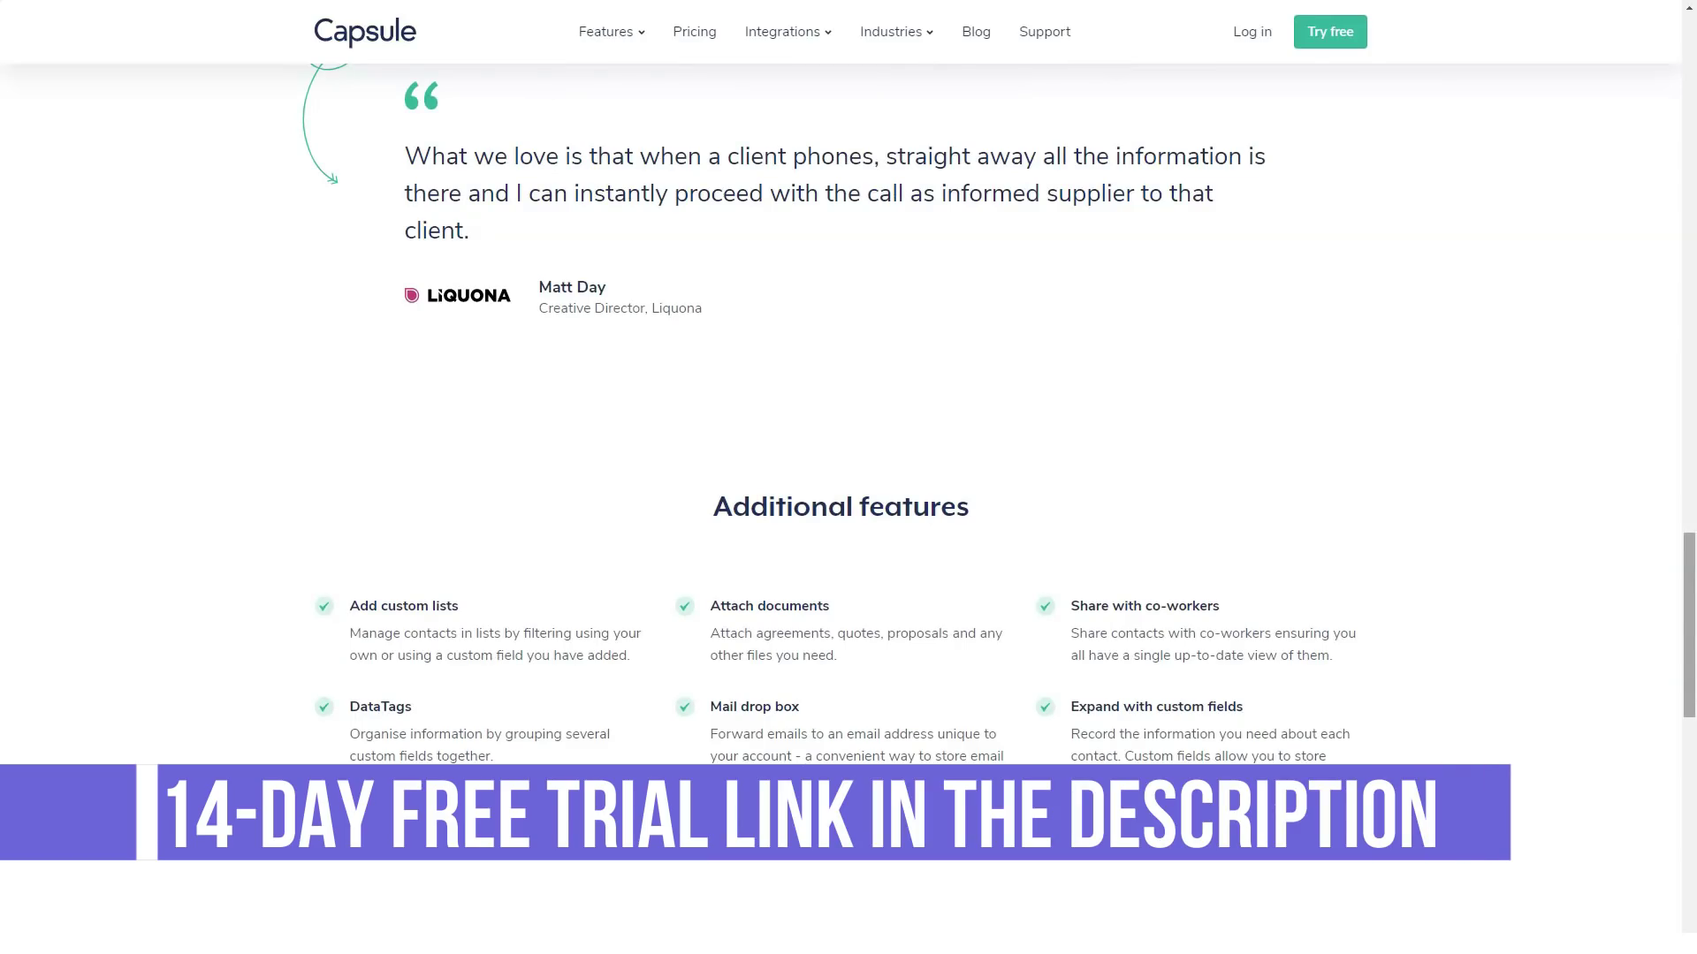
scroll(848, 505, "down", 3)
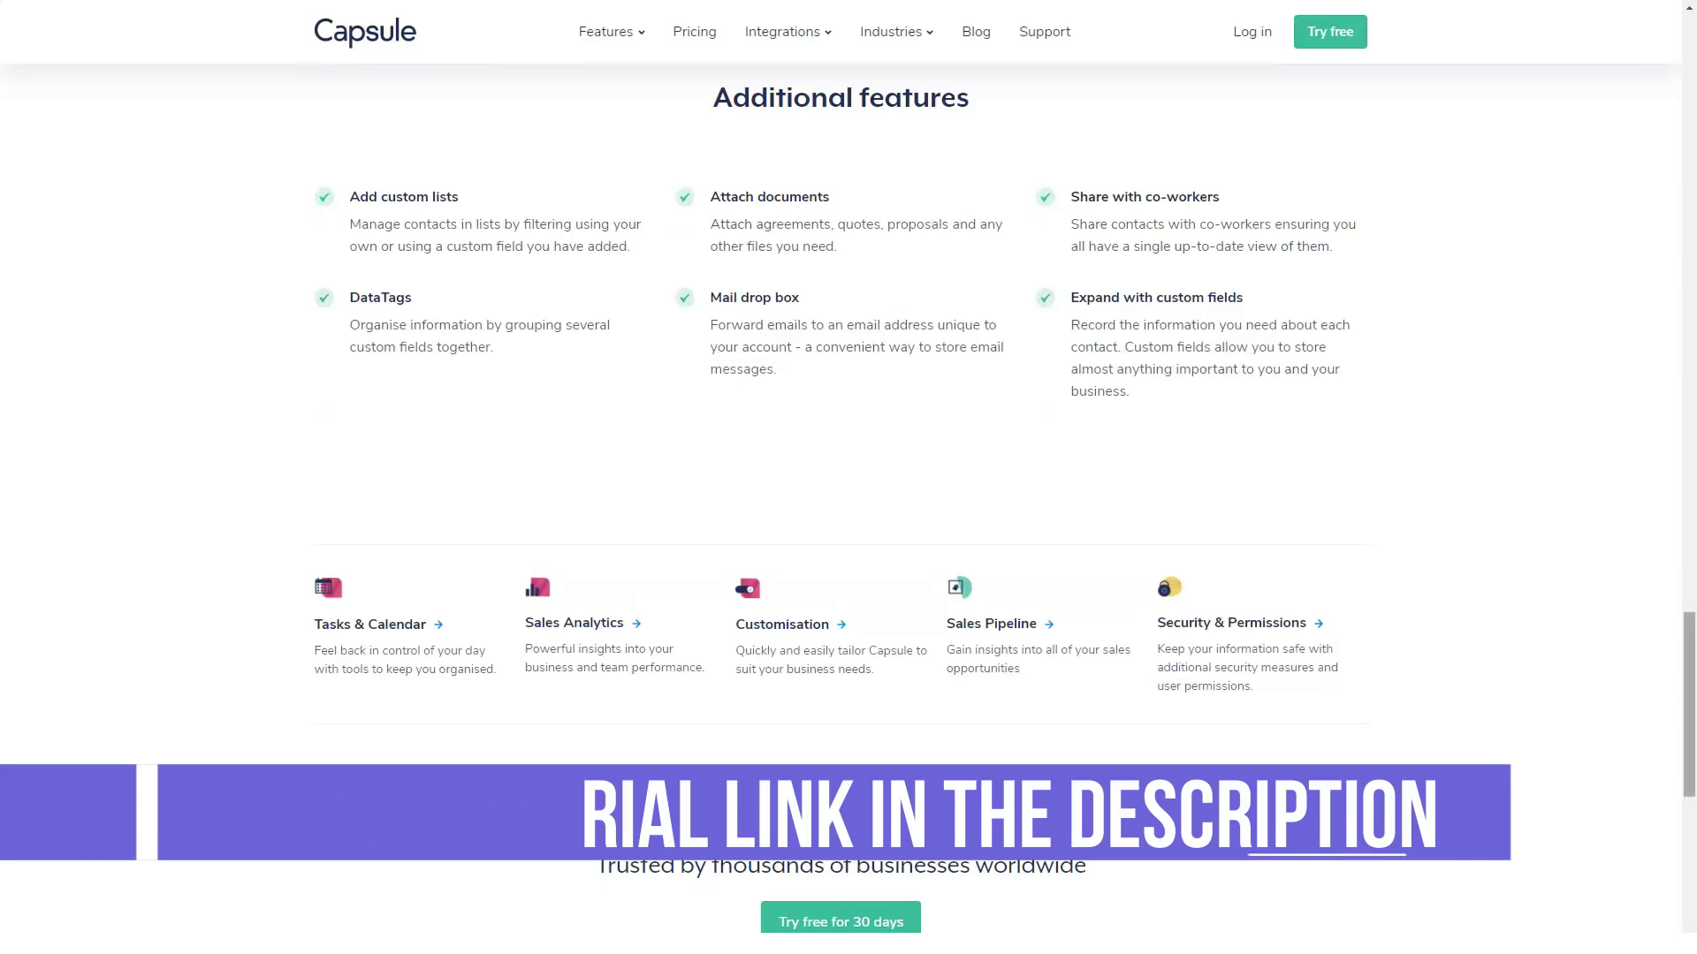
scroll(849, 504, "down", 3)
scroll(848, 503, "down", 2)
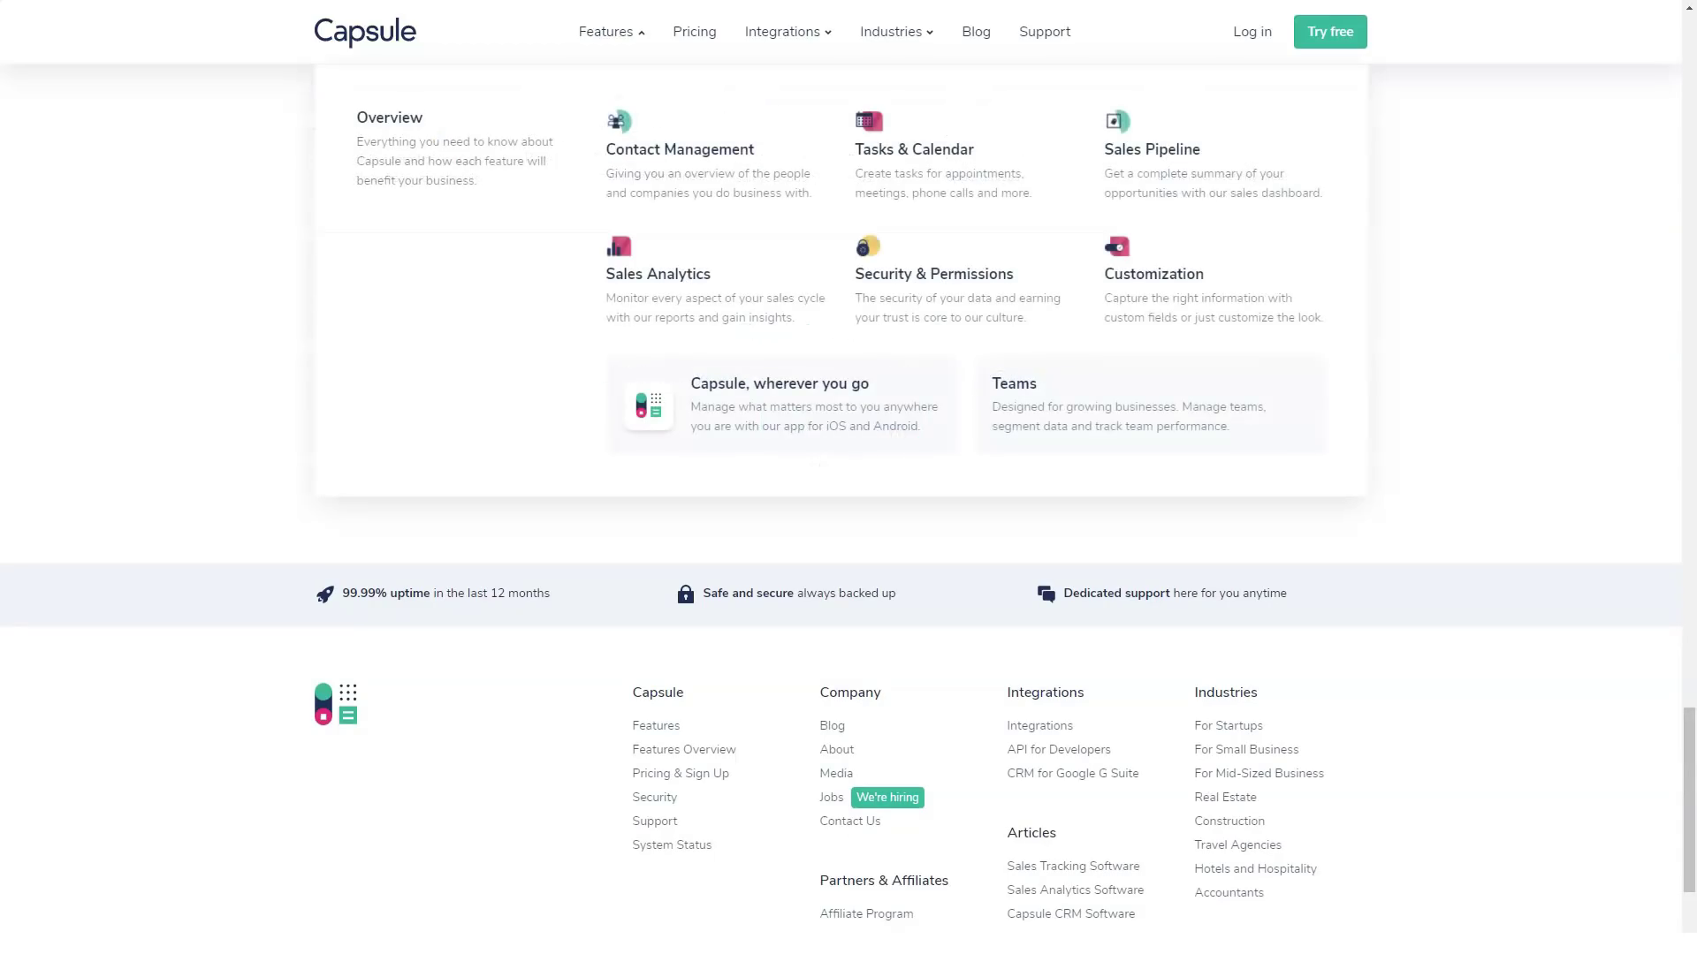
Open the Sales Analytics page and read its activity reports and additional features
left_click(659, 273)
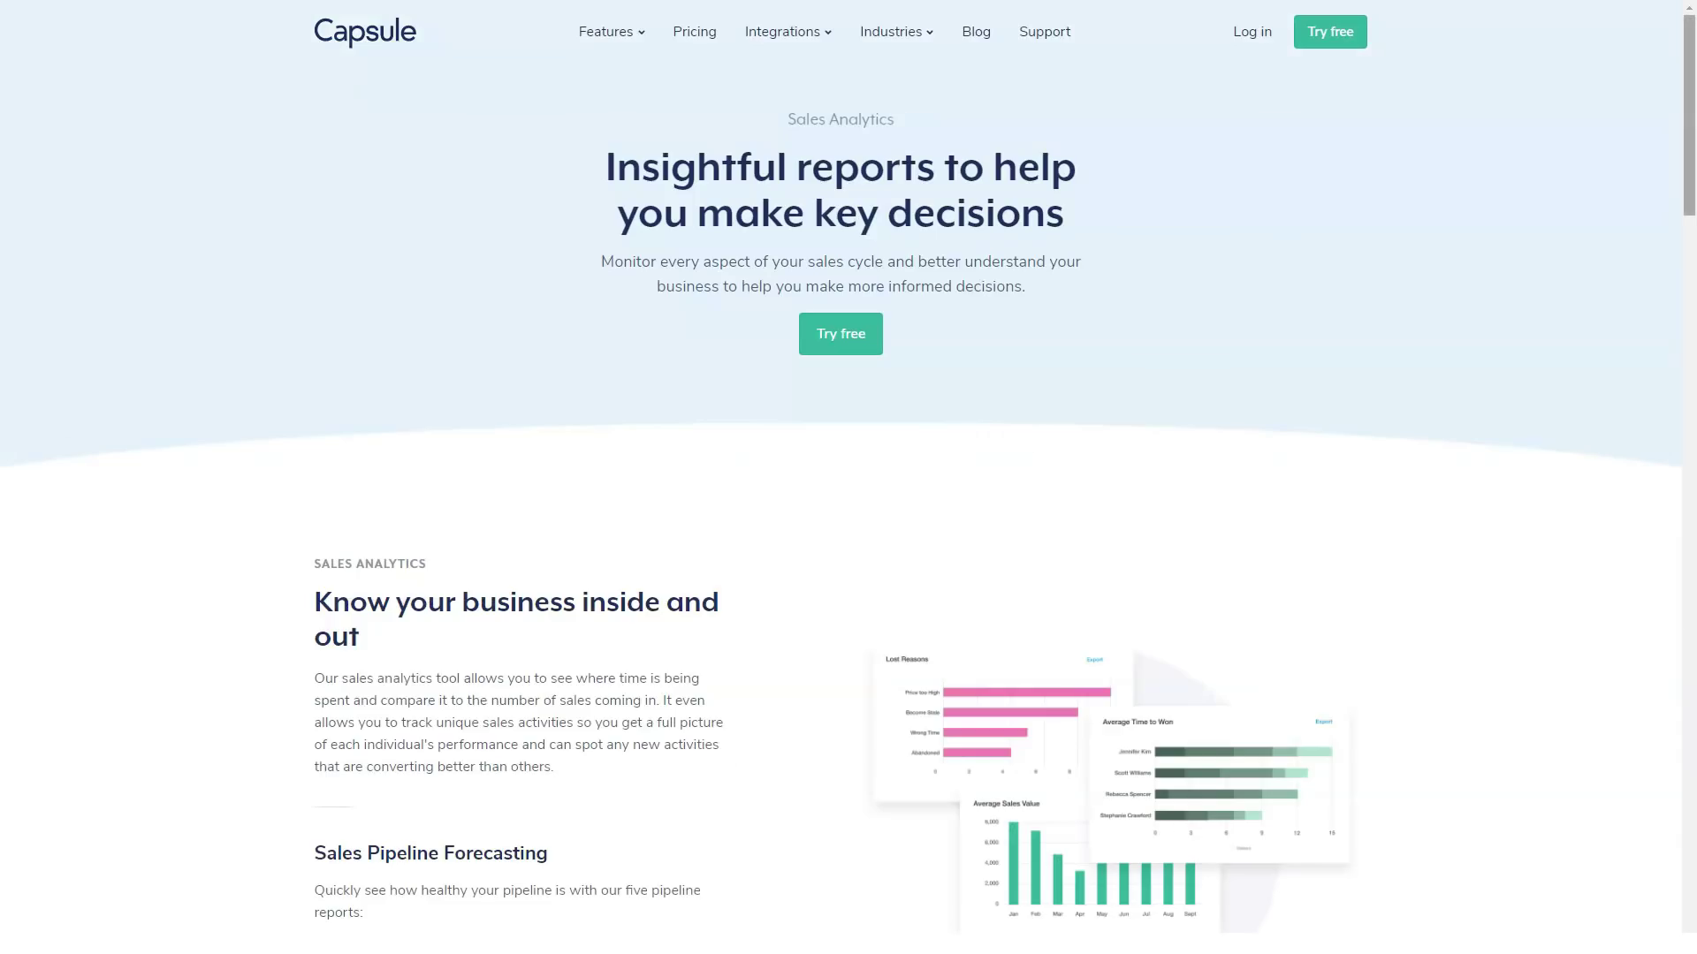
scroll(848, 530, "down", 3)
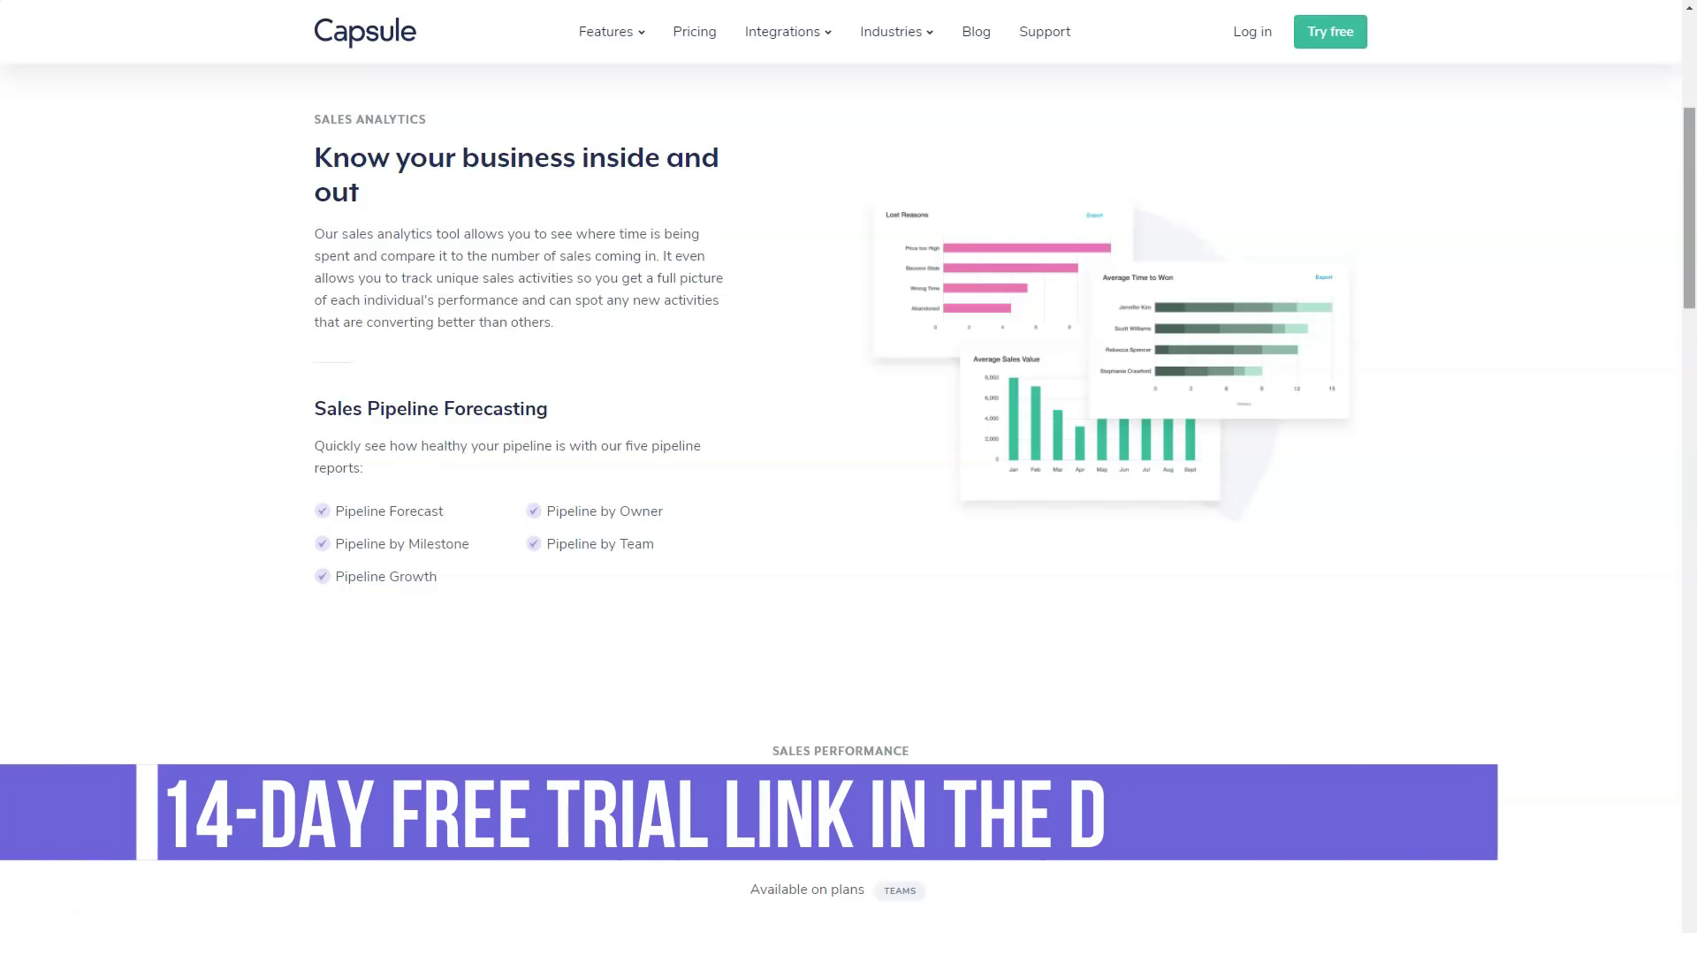
scroll(849, 477, "down", 3)
scroll(849, 477, "down", 2)
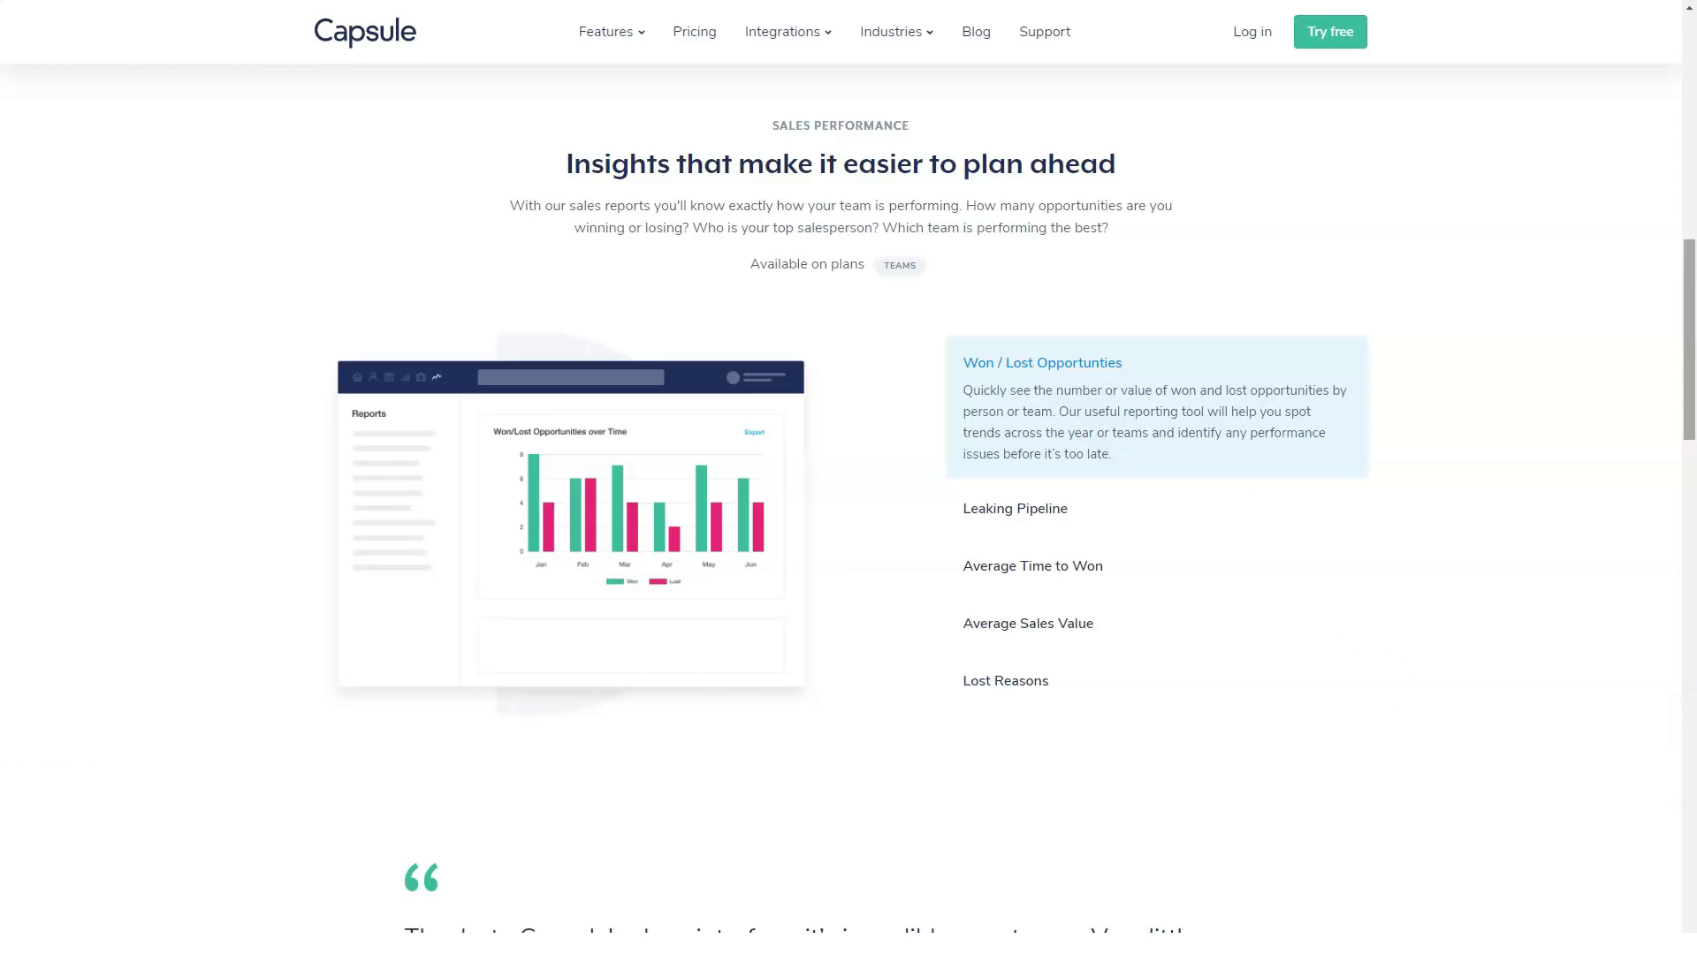
scroll(848, 530, "down", 5)
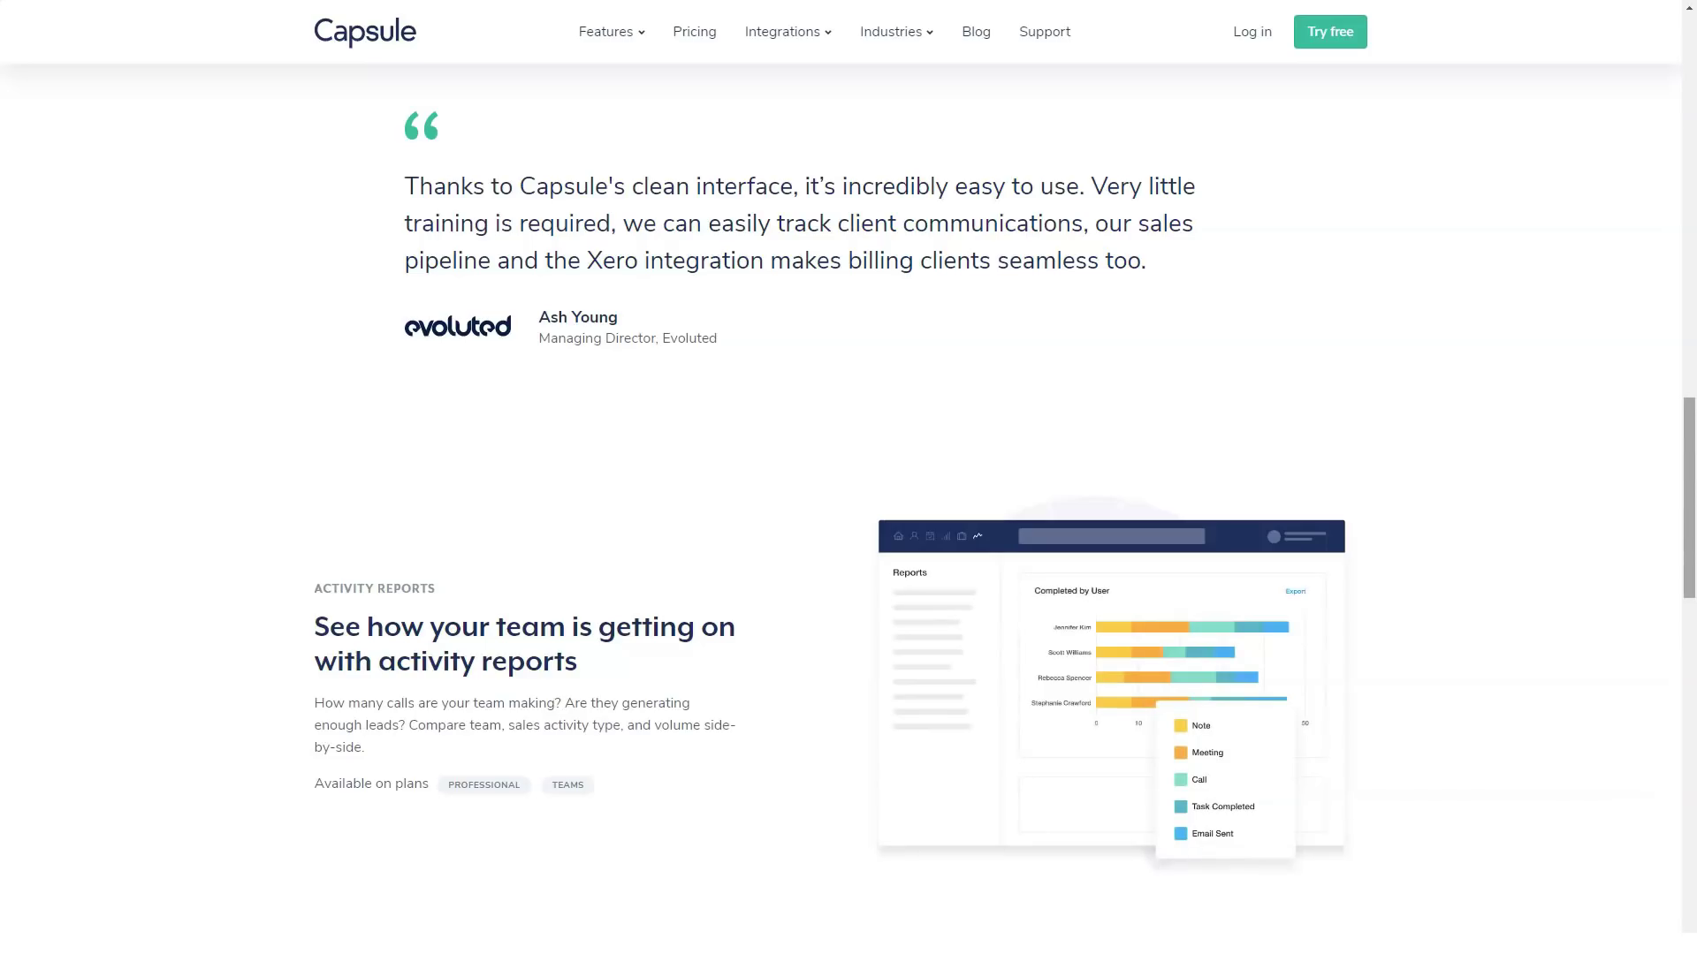
scroll(848, 530, "down", 4)
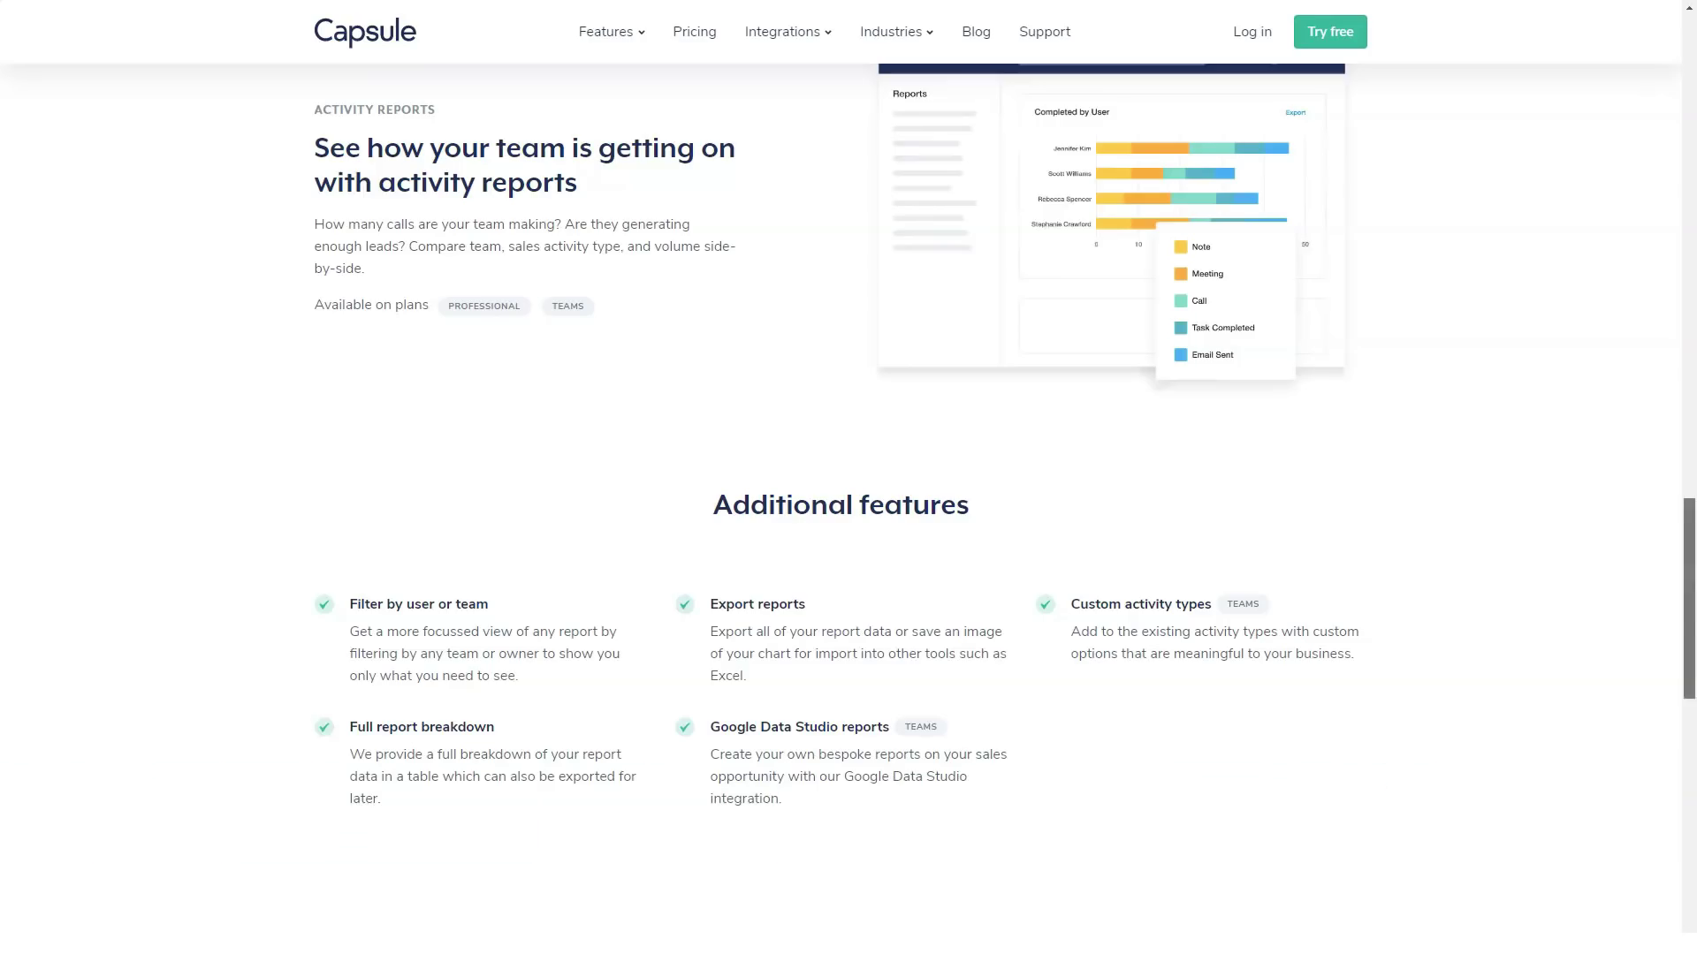
scroll(849, 531, "down", 6)
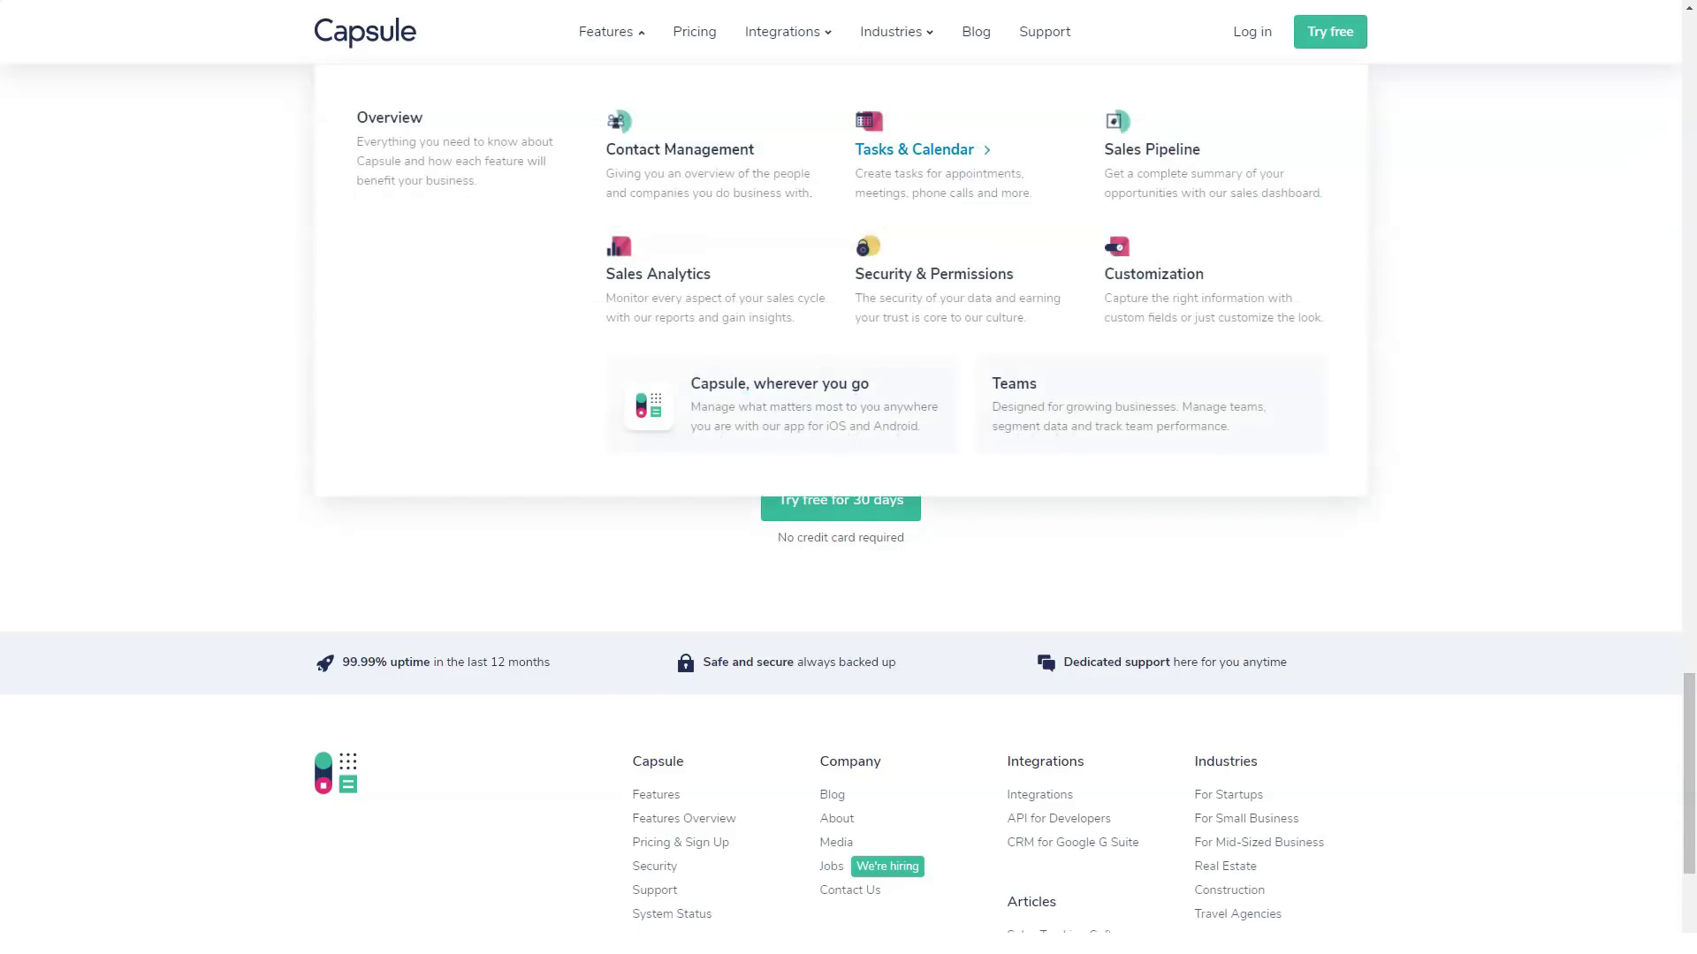
Open the Tasks & Calendar page, briefly zooming in to read the workflow card
left_click(915, 148)
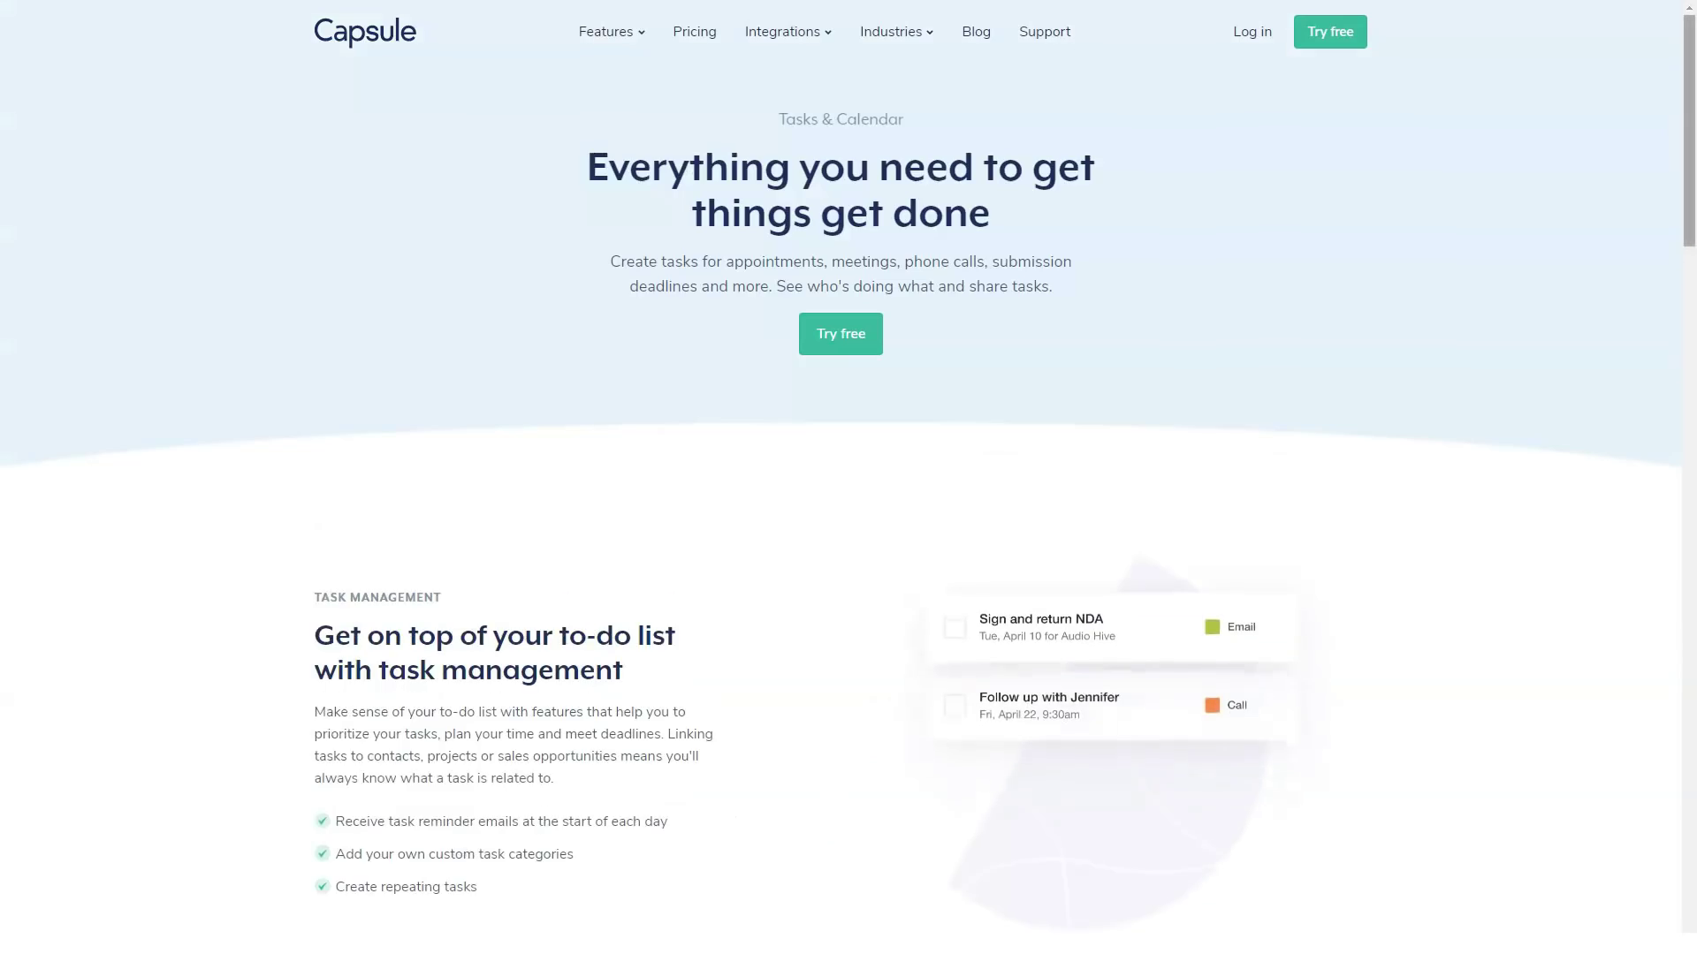
scroll(848, 531, "down", 3)
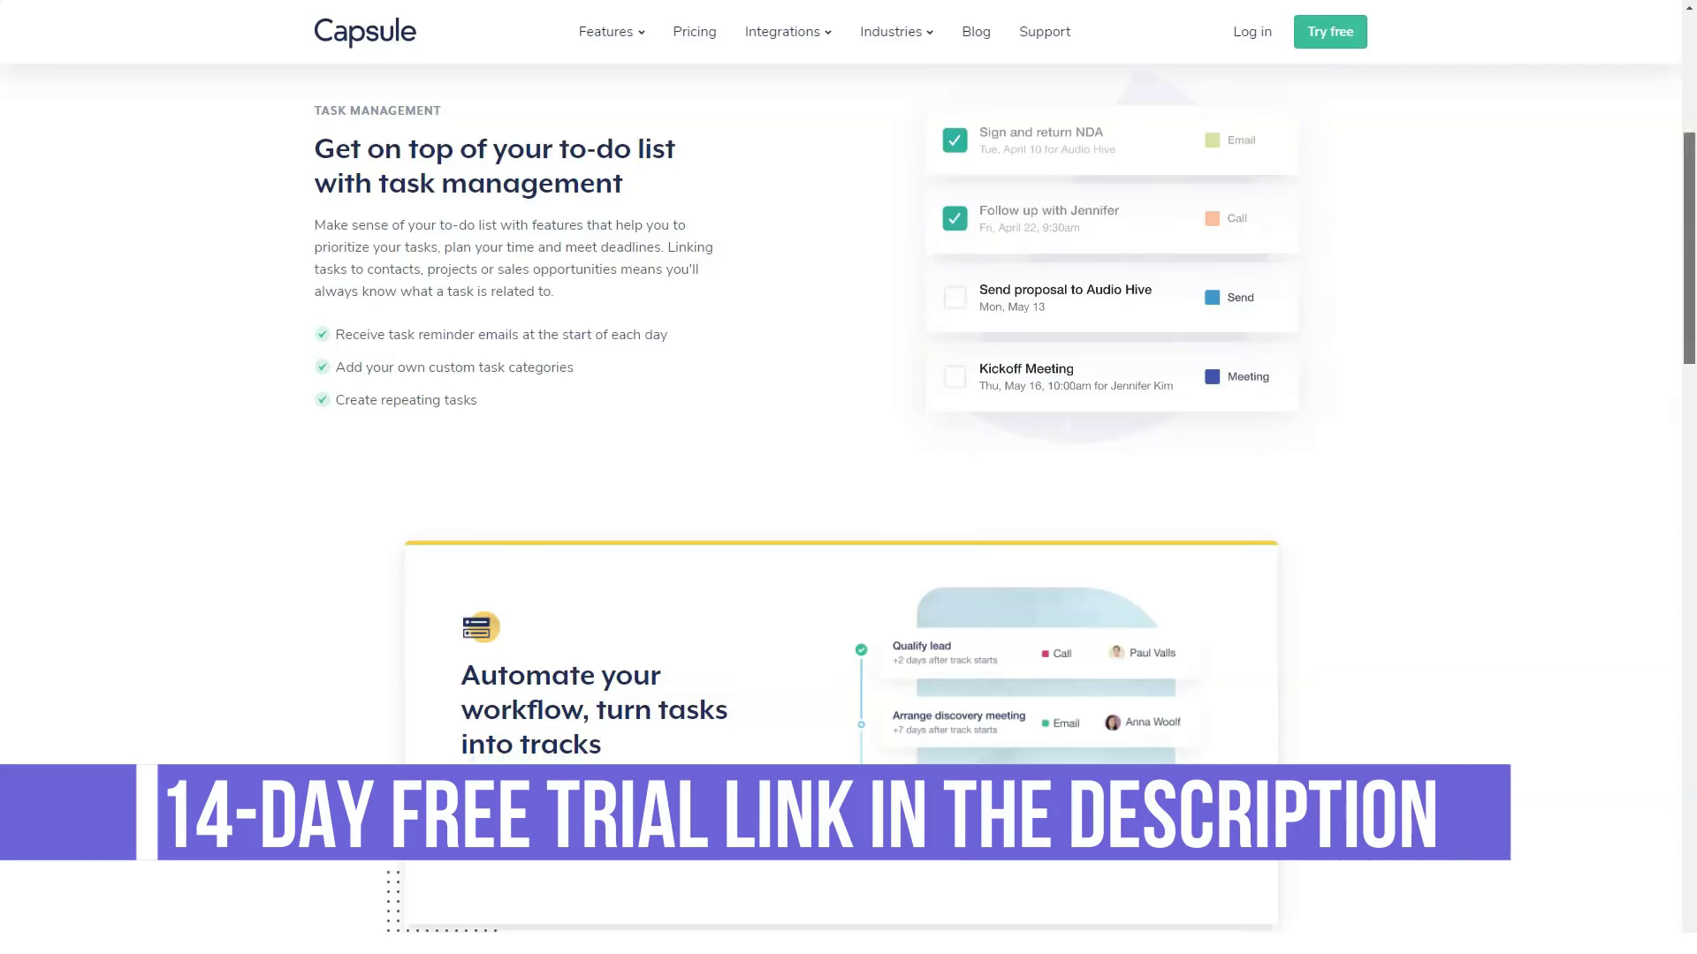
scroll(849, 477, "down", 3)
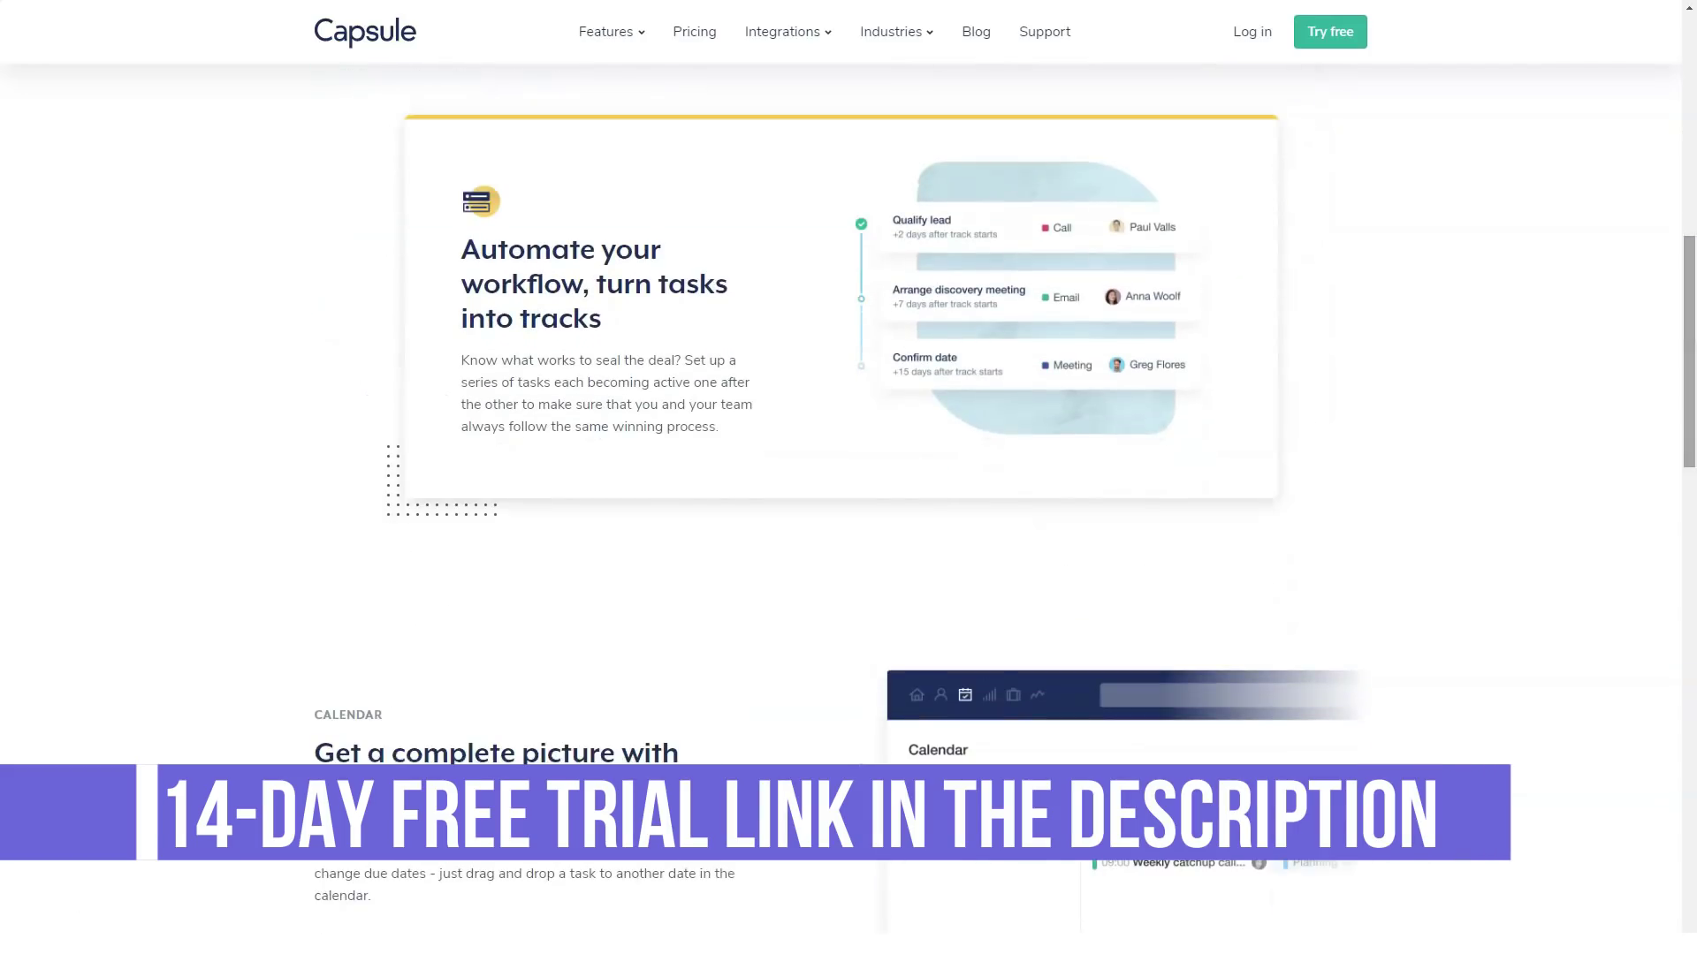
key("ctrl+plus")
key("ctrl+plus")
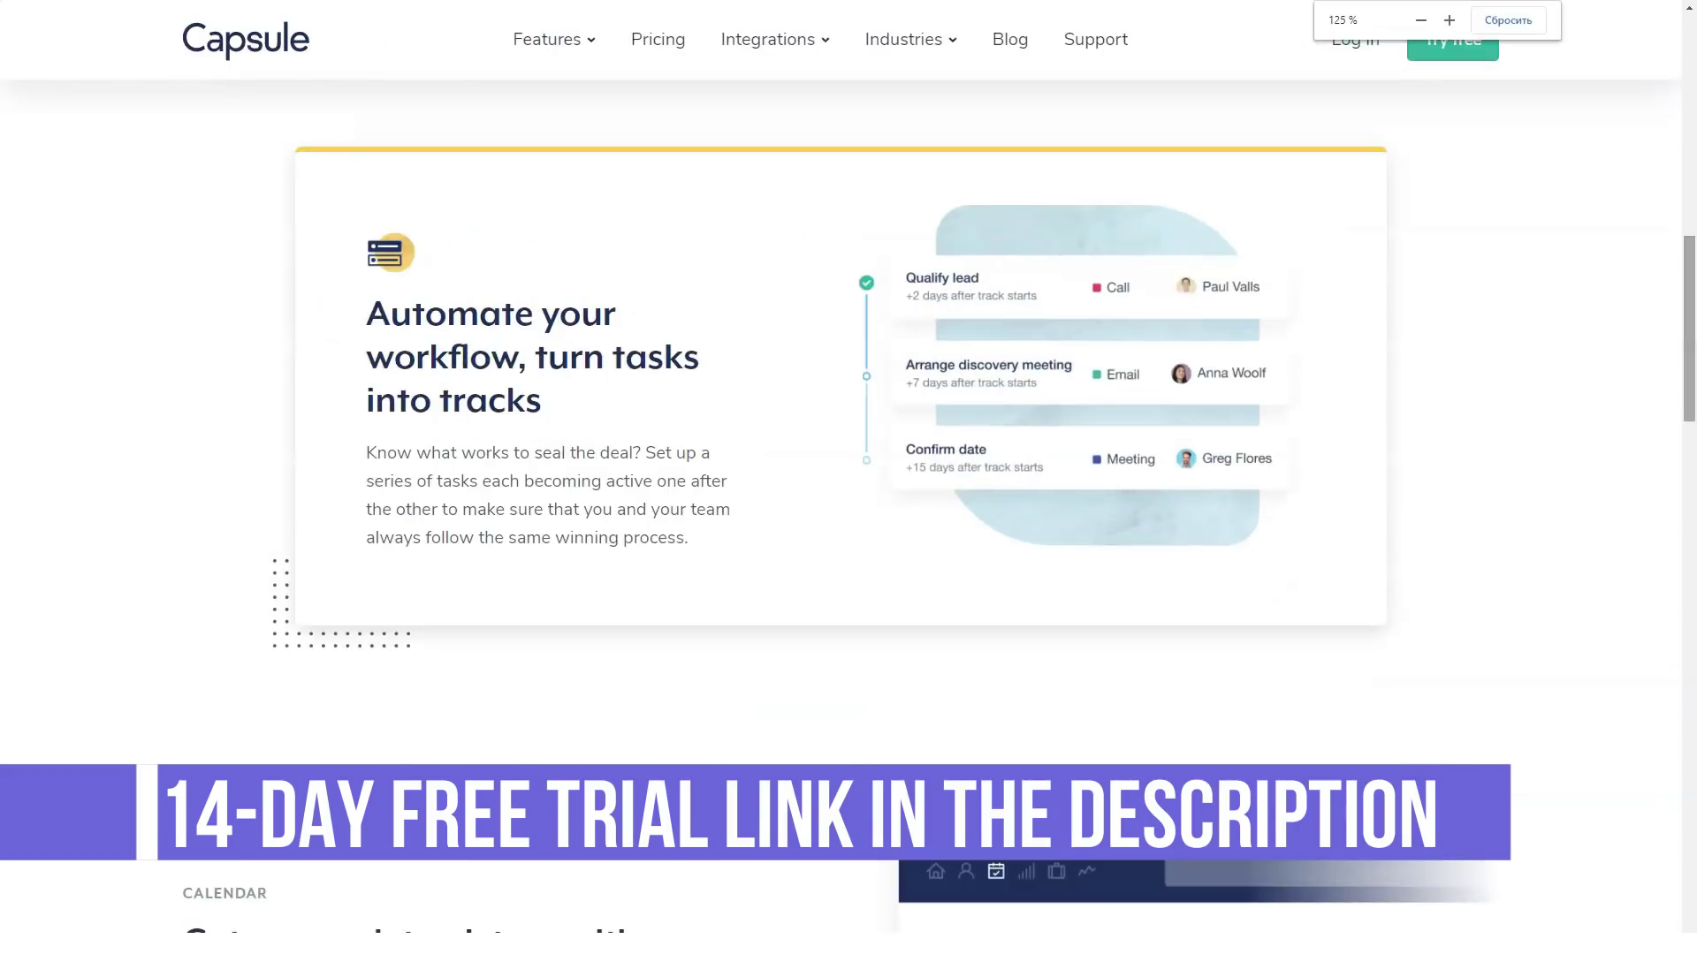
key("ctrl+minus")
key("ctrl+minus")
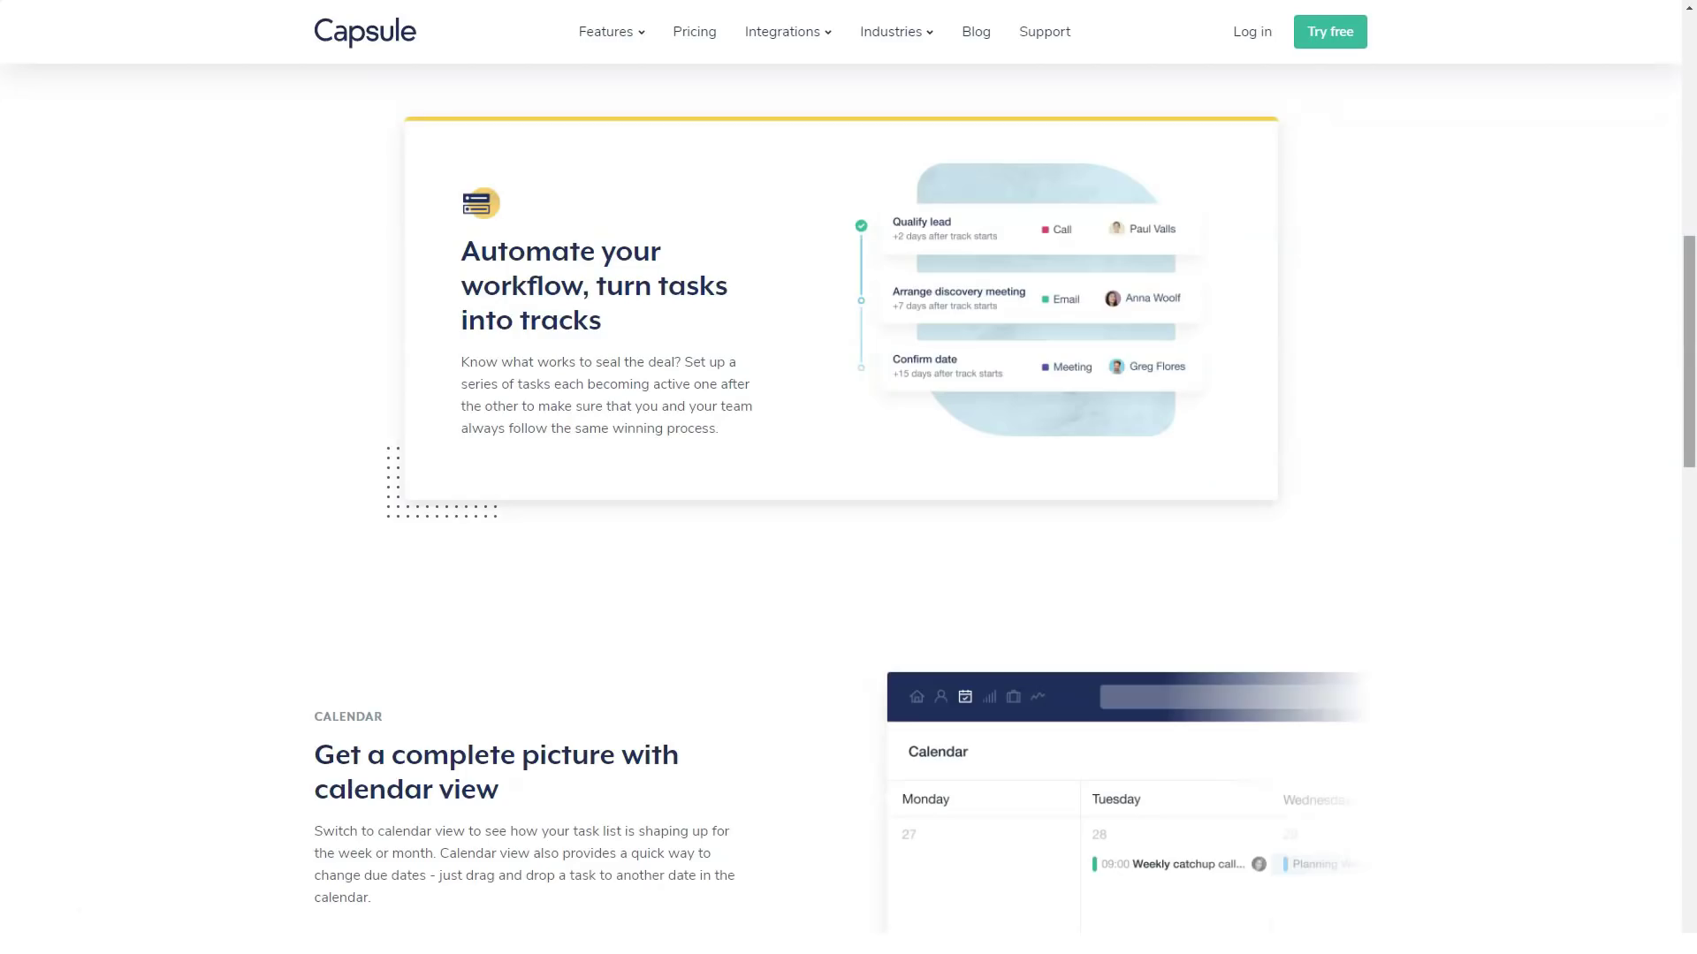
scroll(848, 532, "down", 5)
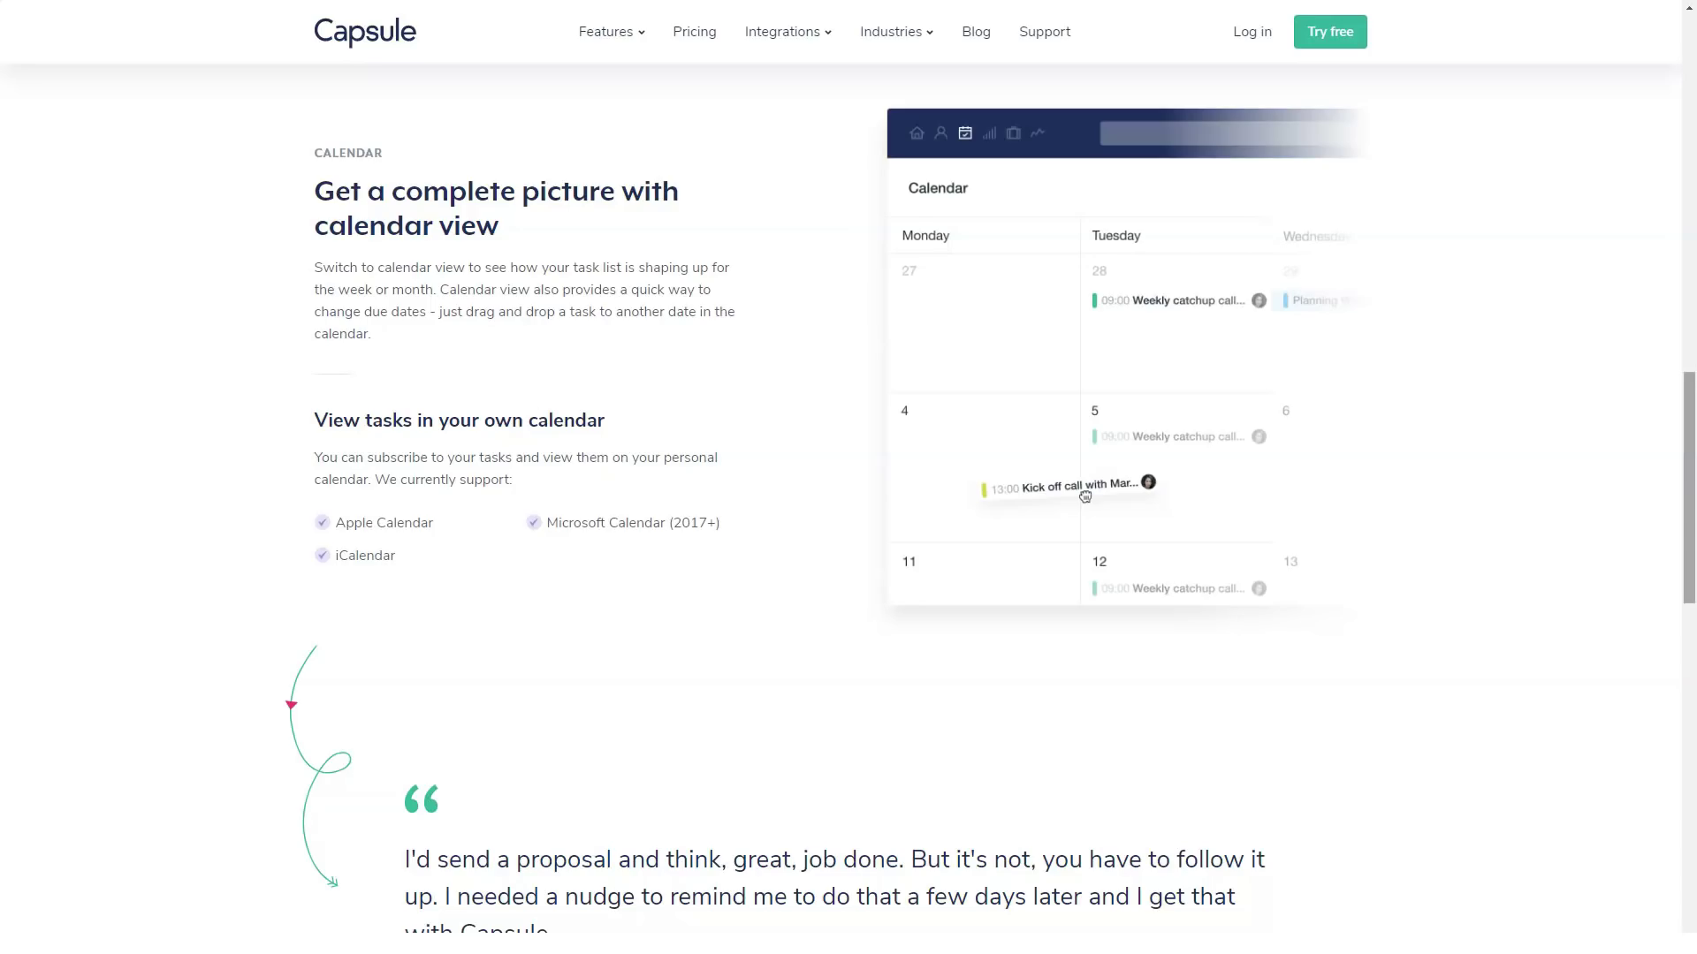
scroll(849, 530, "down", 5)
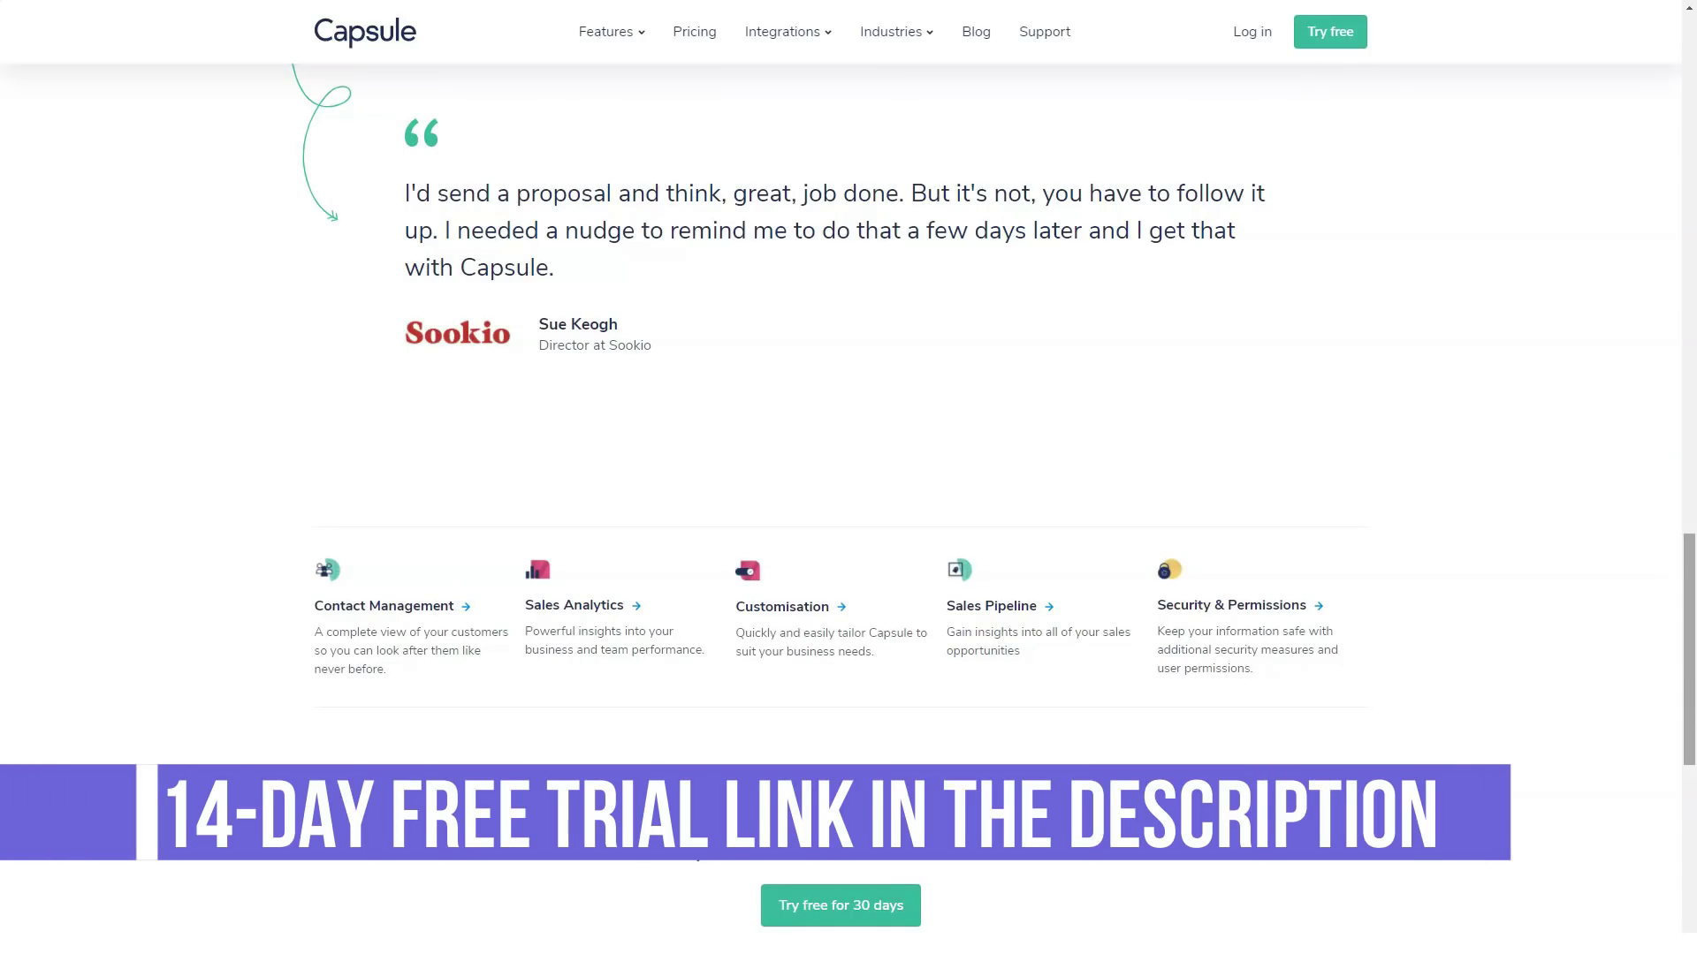
scroll(849, 477, "down", 5)
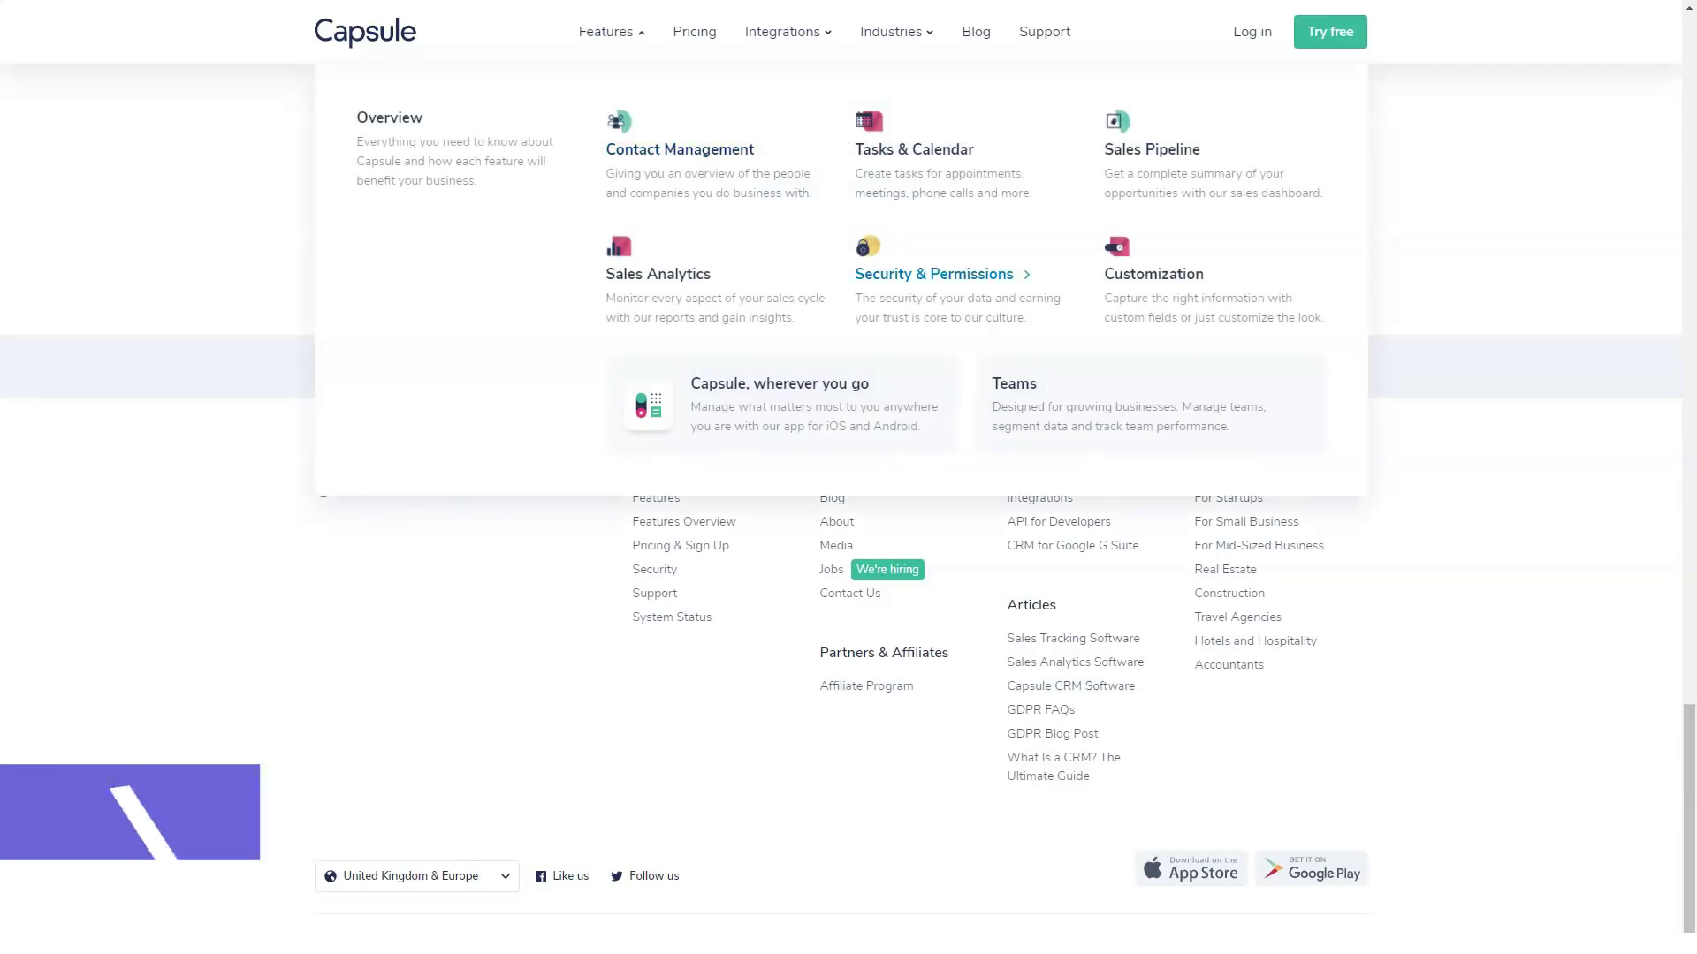
Open the Security & Permissions feature page from the Features menu
left_click(934, 273)
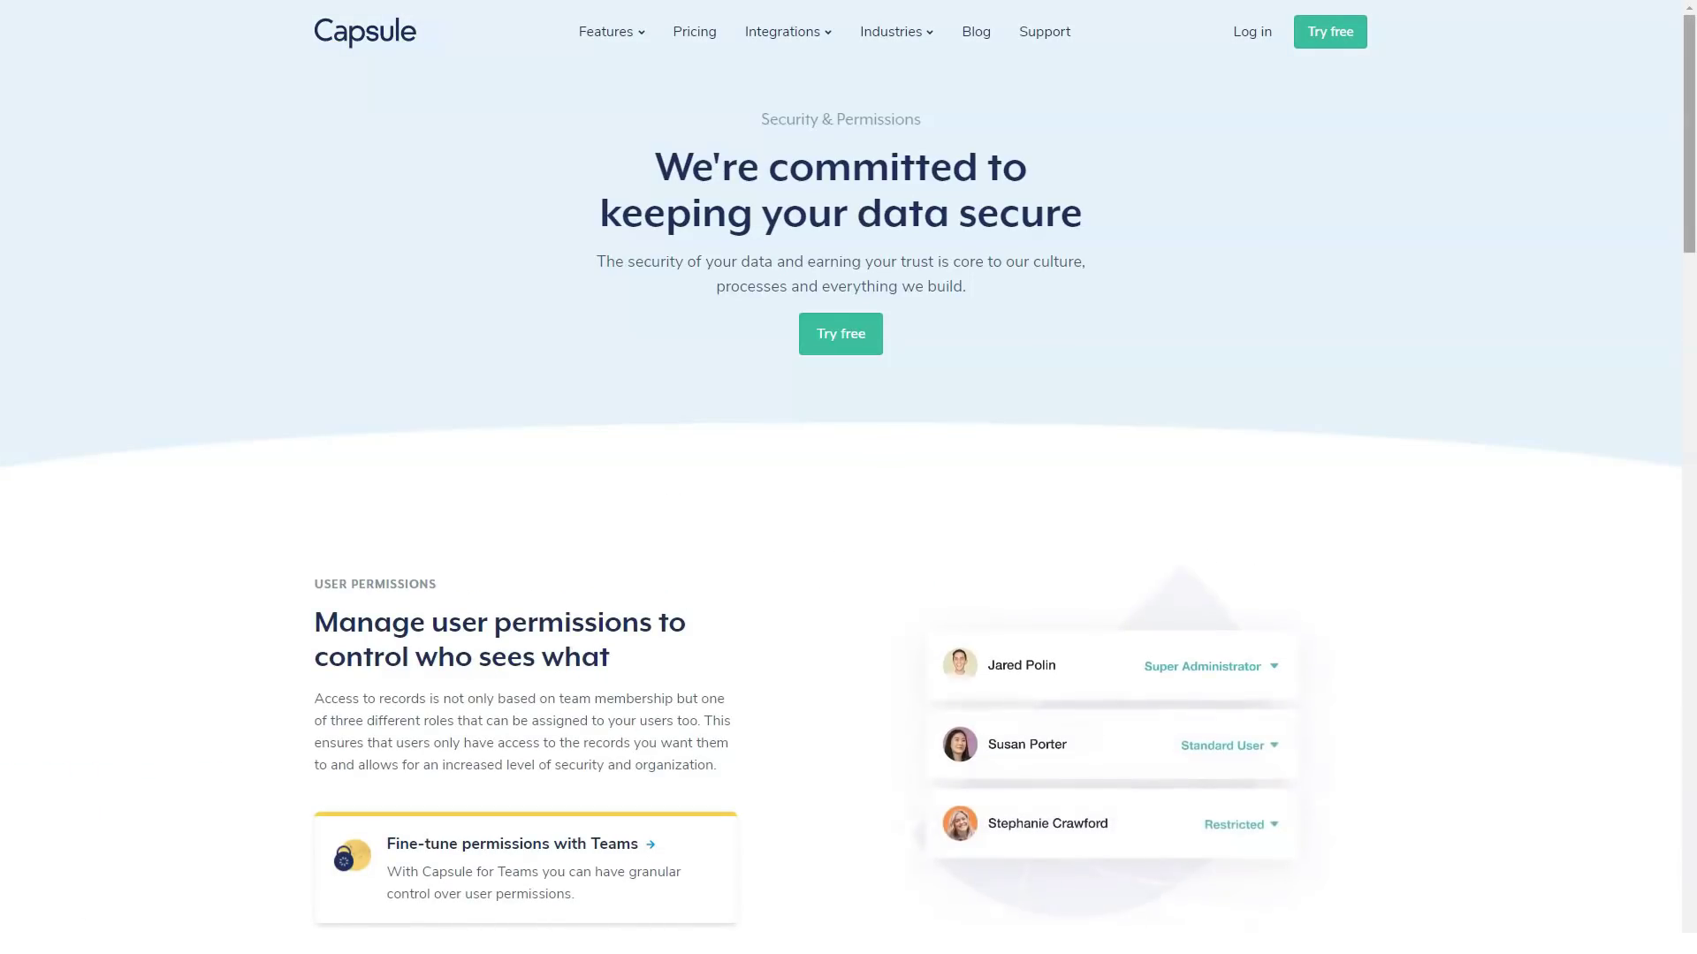
scroll(848, 531, "down", 2)
scroll(848, 531, "down", 2)
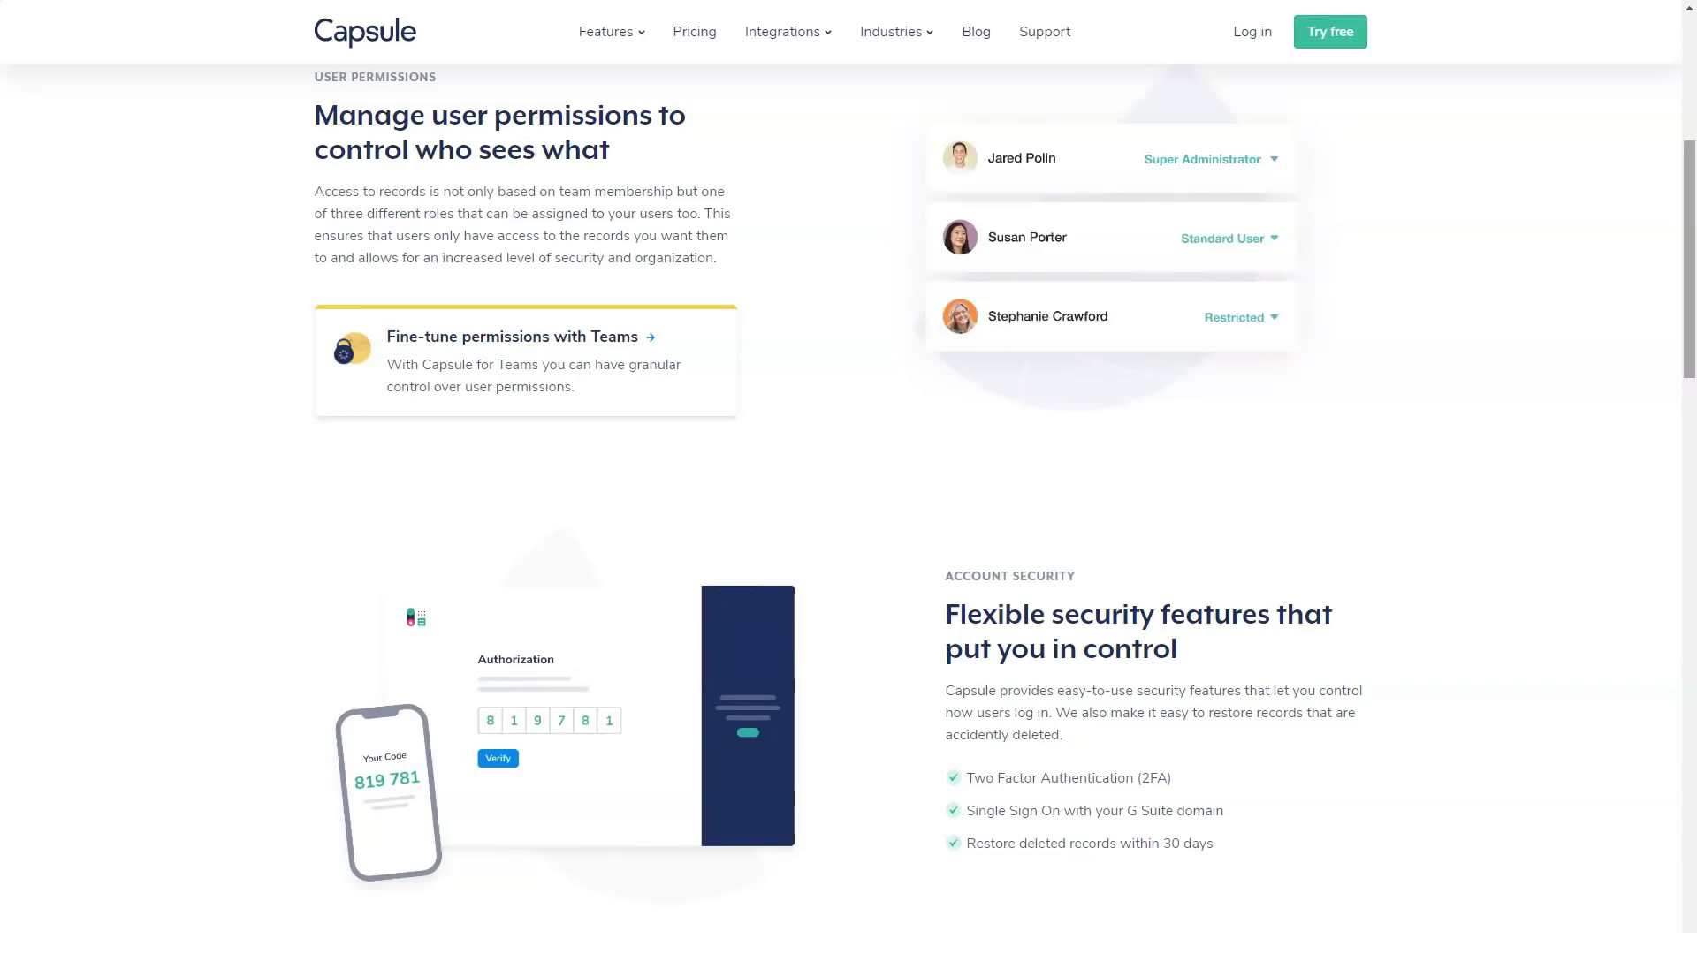
scroll(849, 531, "down", 3)
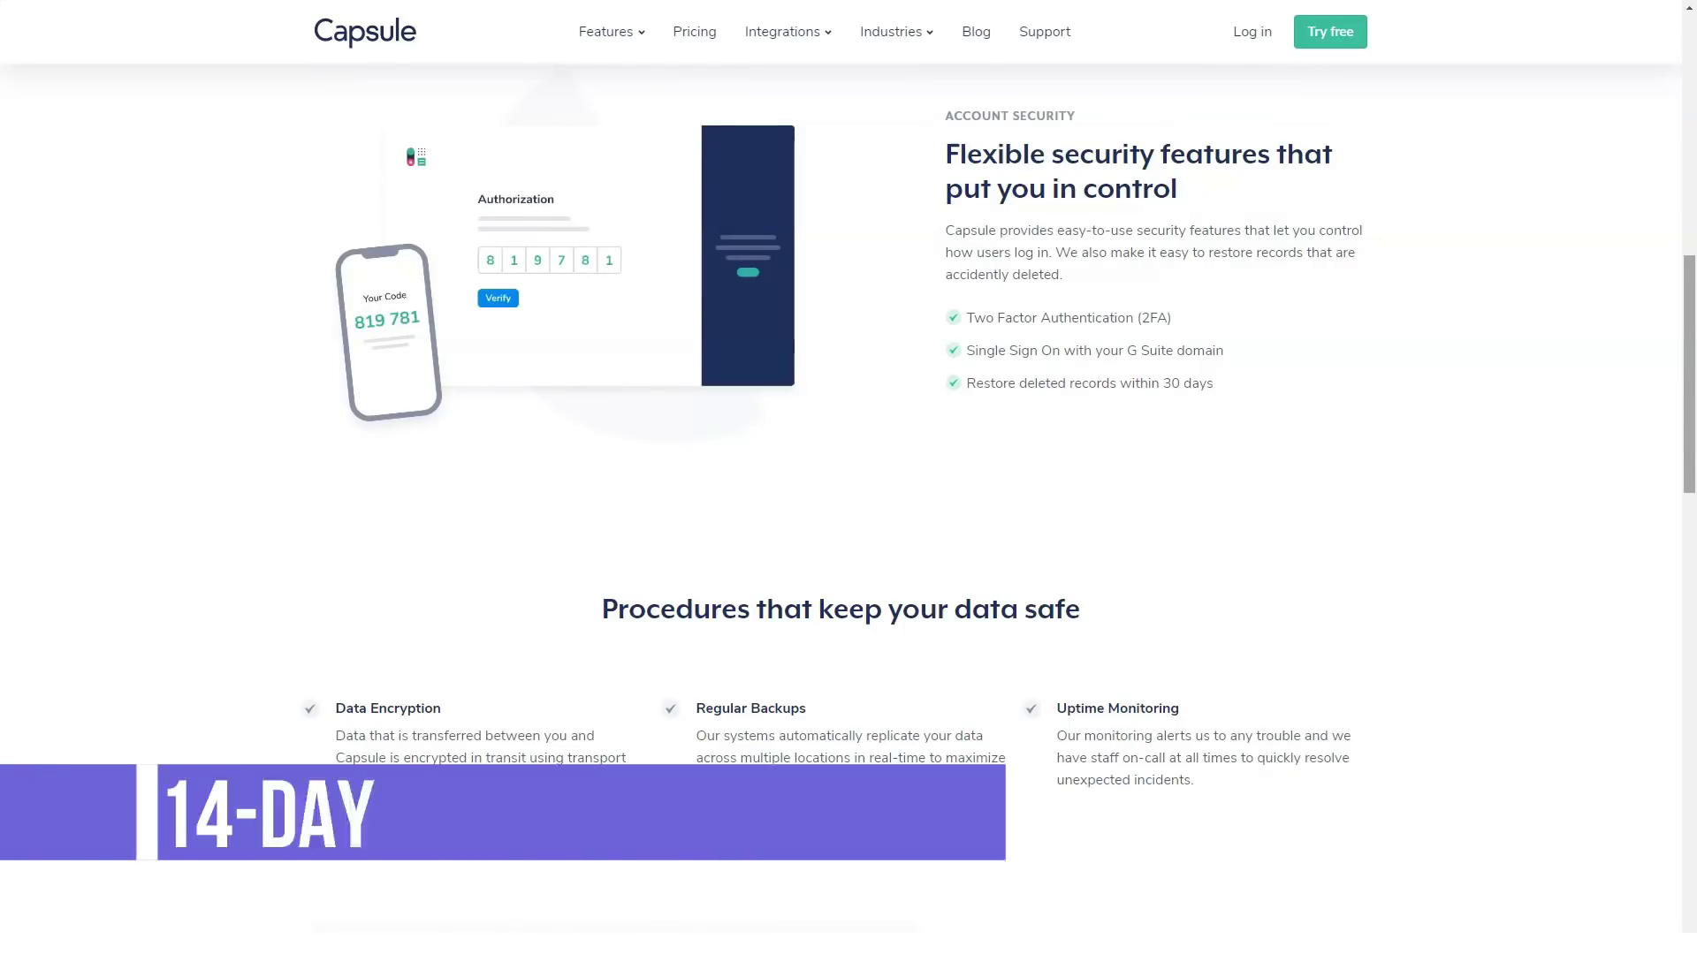
scroll(849, 531, "down", 4)
scroll(849, 530, "down", 2)
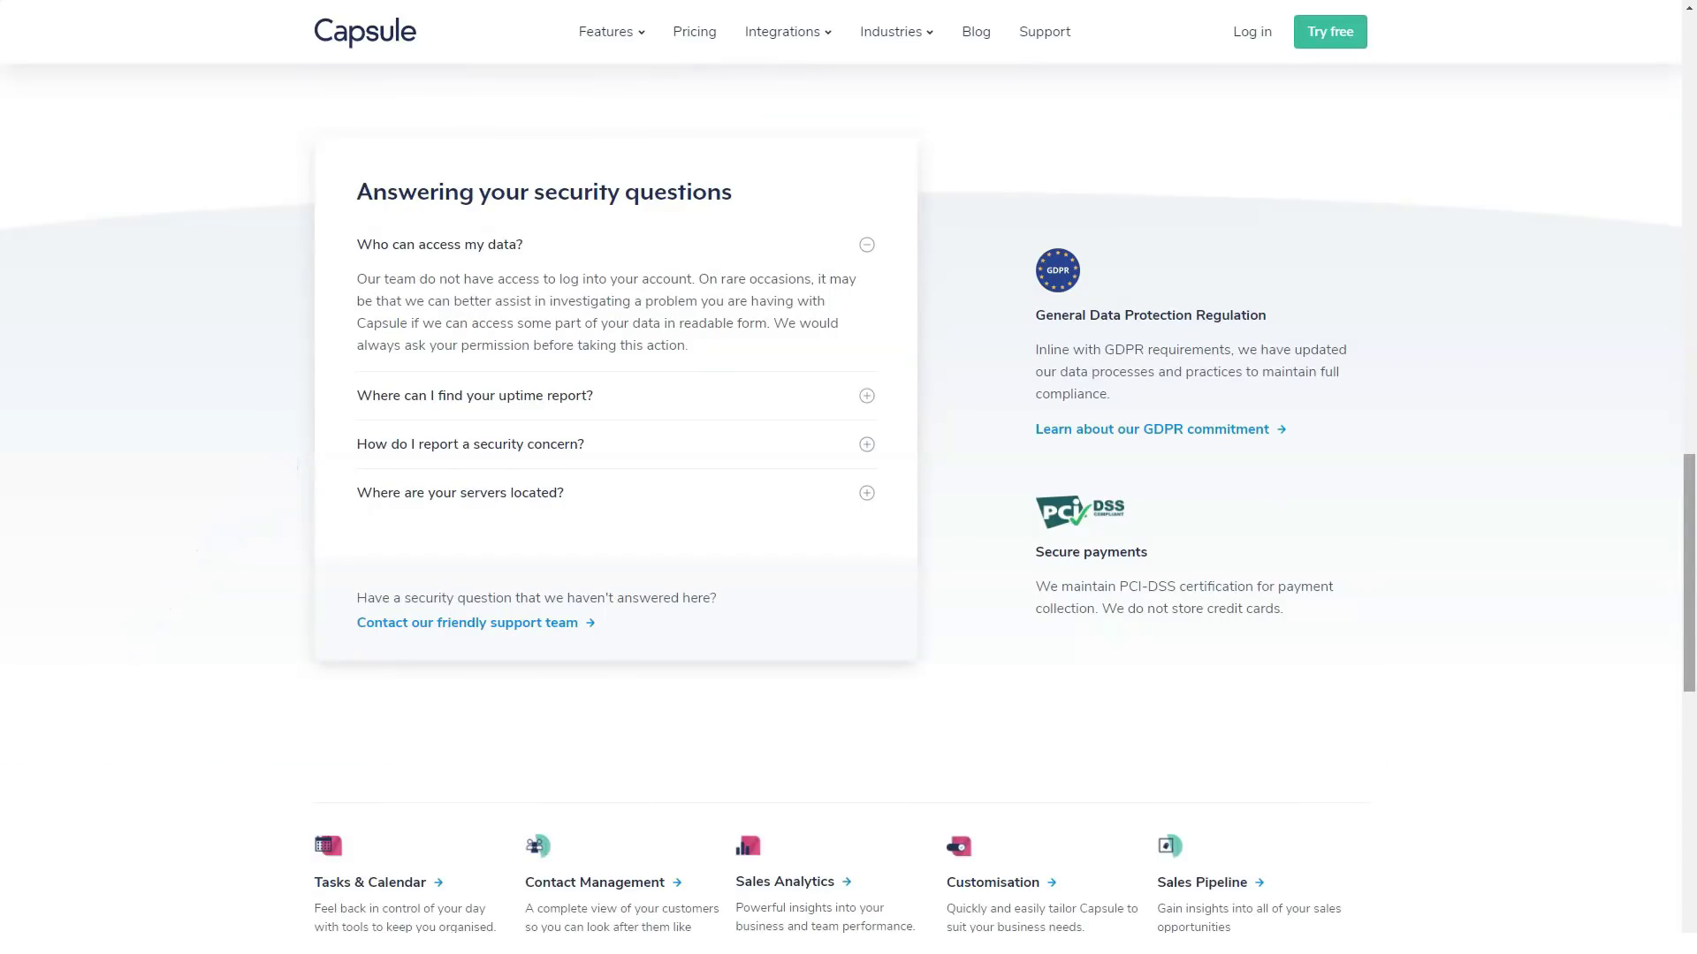
scroll(848, 531, "down", 5)
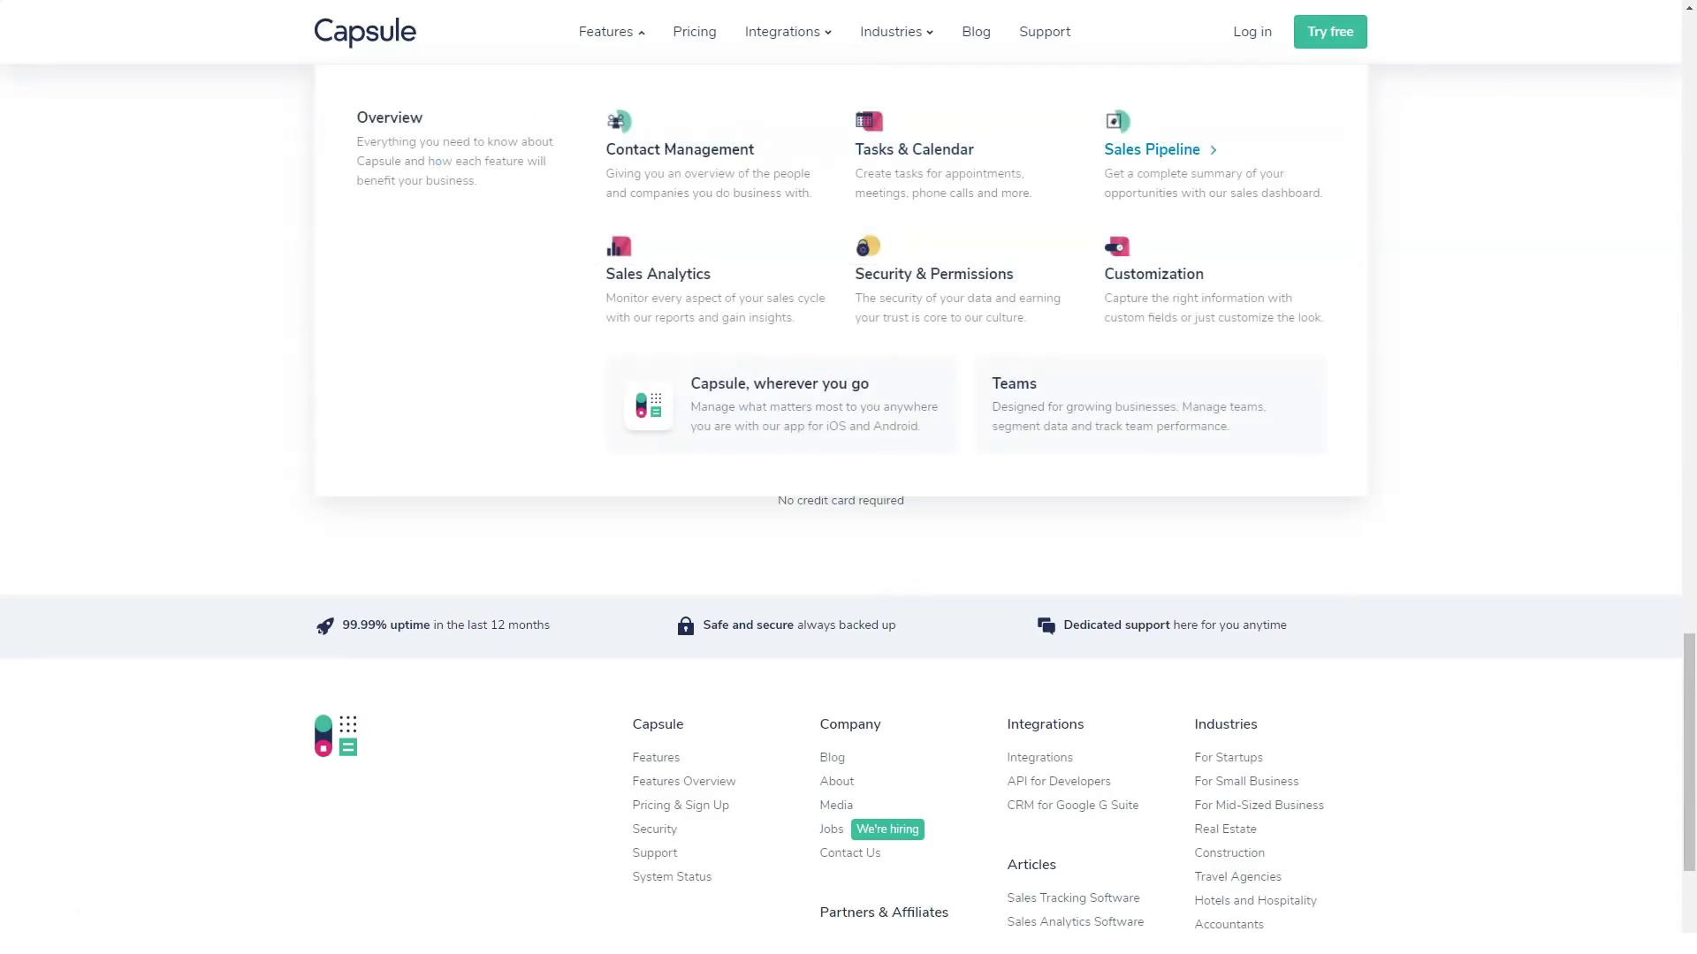
Open the Sales Pipeline page covering opportunities, visual pipeline and dashboards
left_click(1151, 148)
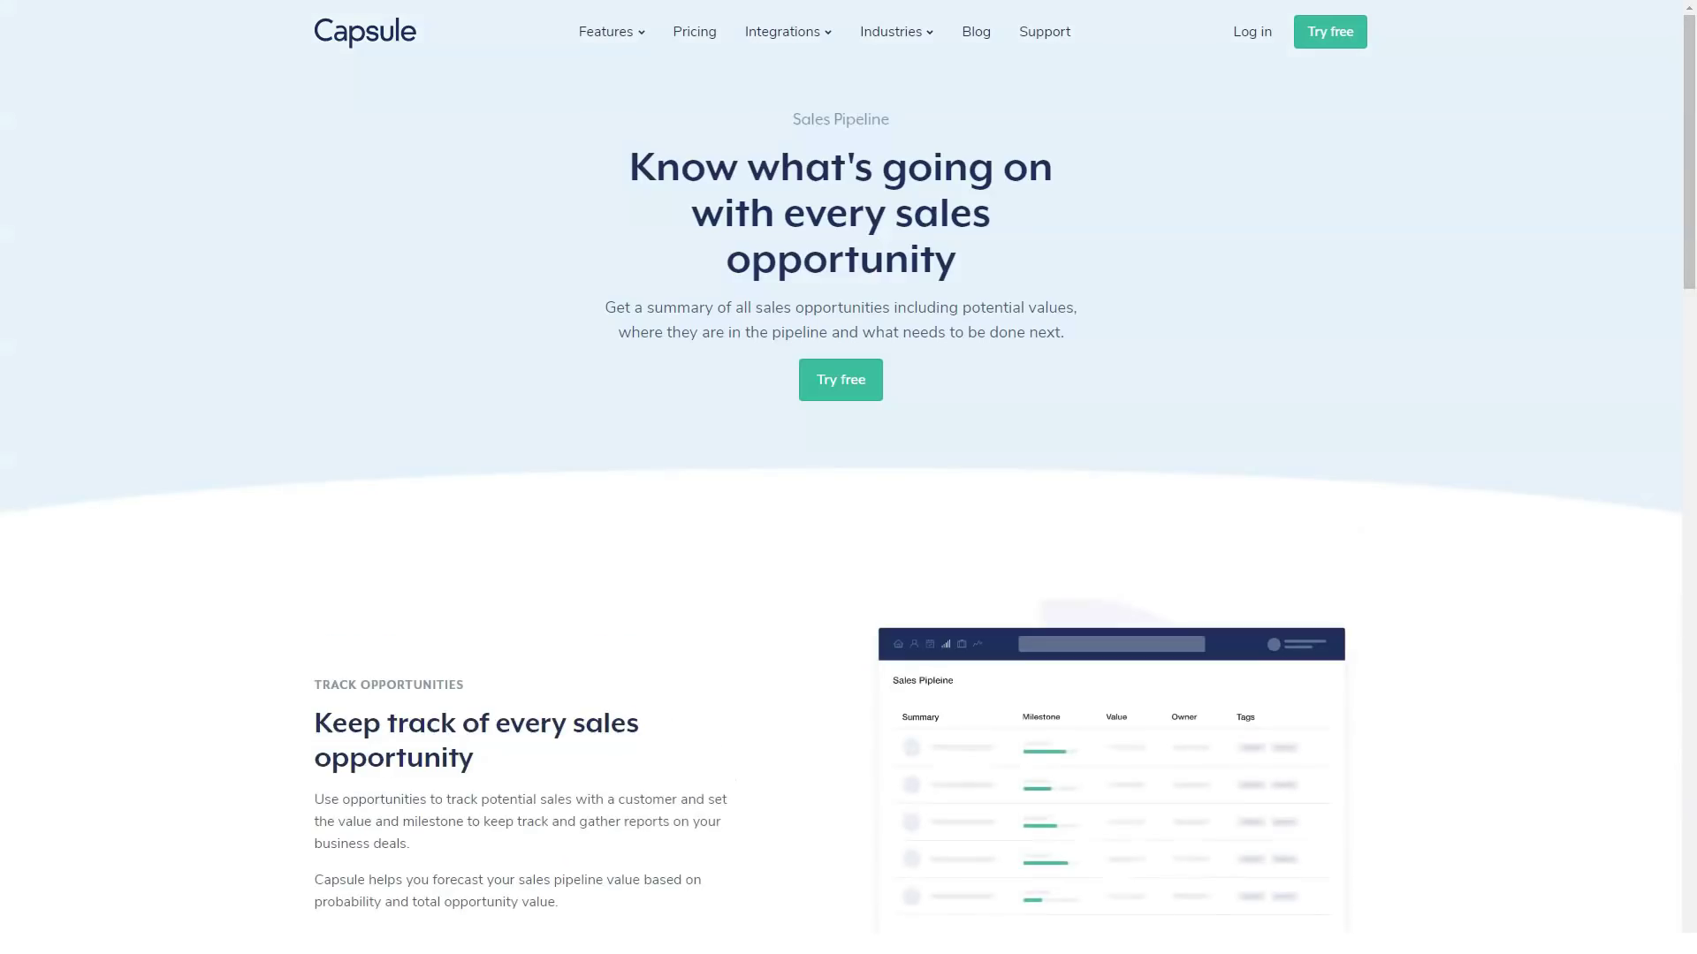
scroll(848, 478, "down", 1)
scroll(850, 477, "down", 3)
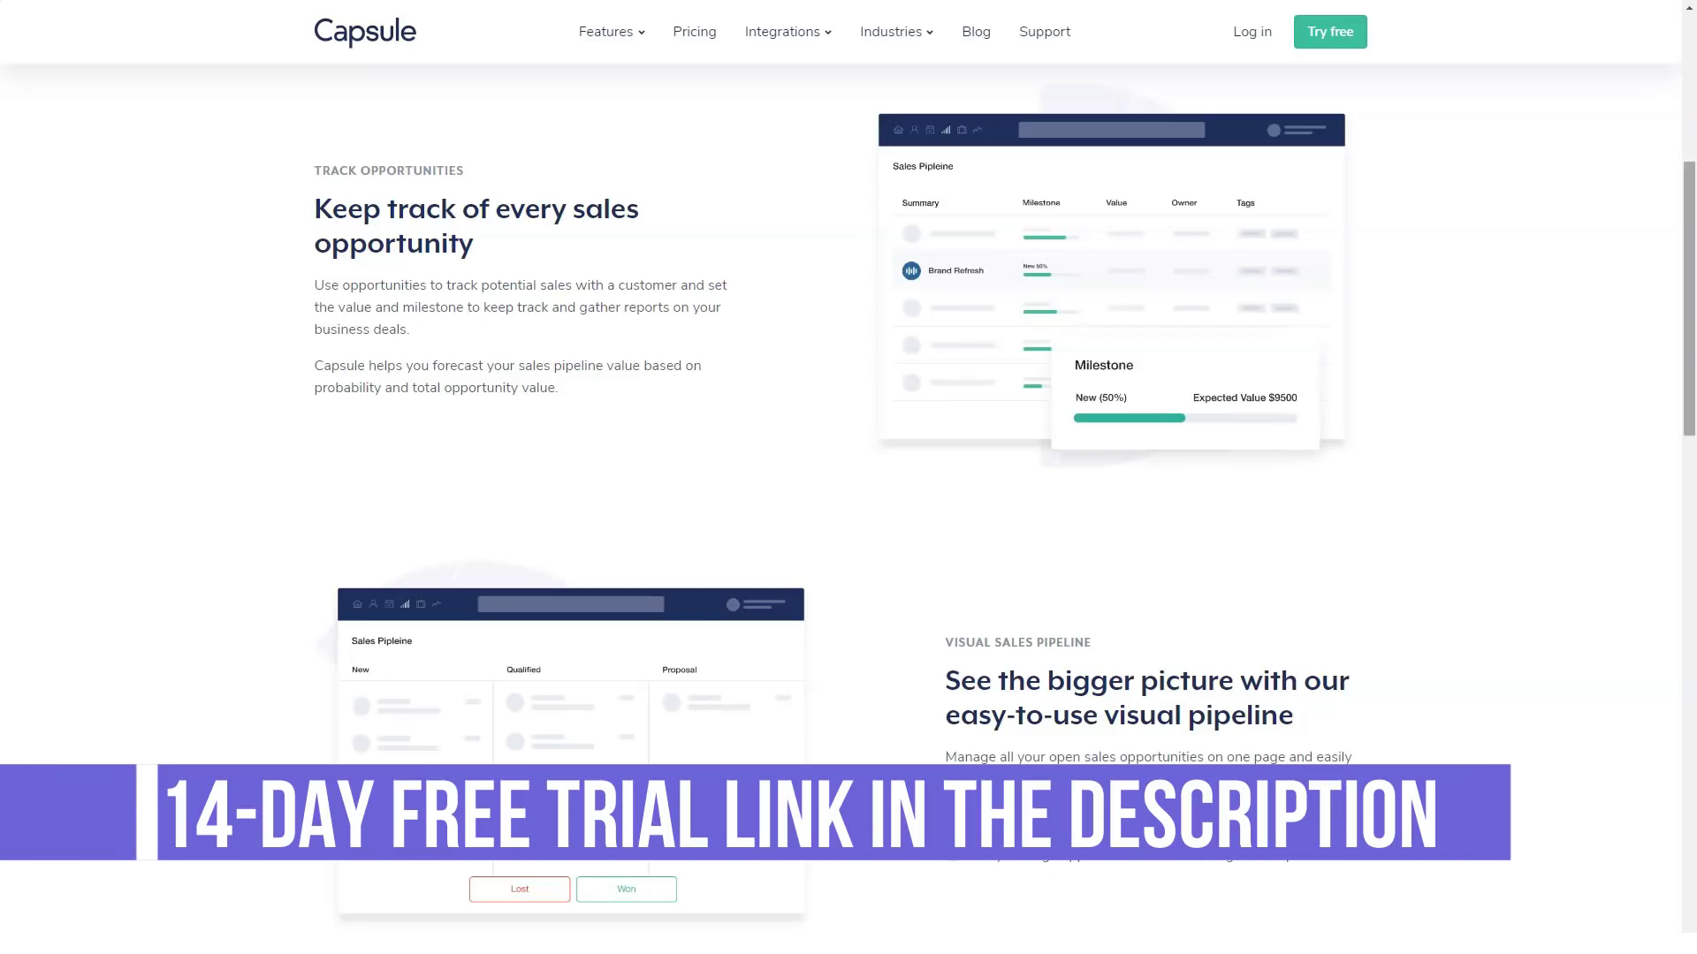
scroll(849, 477, "down", 5)
scroll(850, 478, "down", 2)
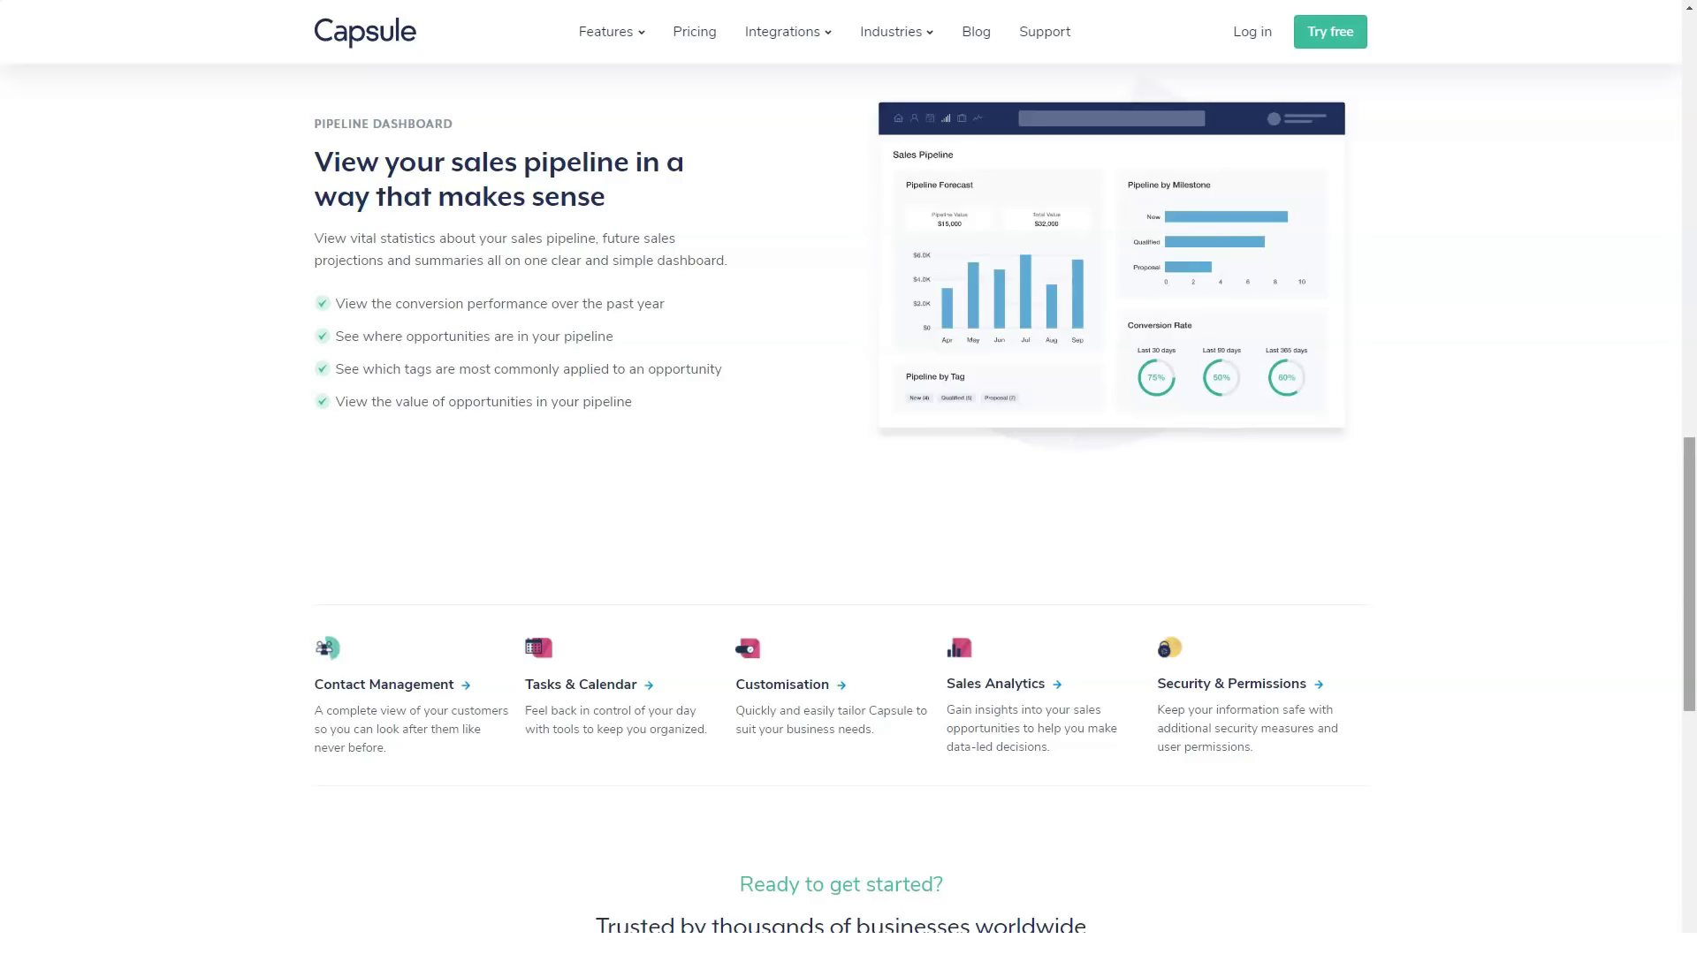
scroll(848, 530, "down", 3)
scroll(849, 531, "down", 2)
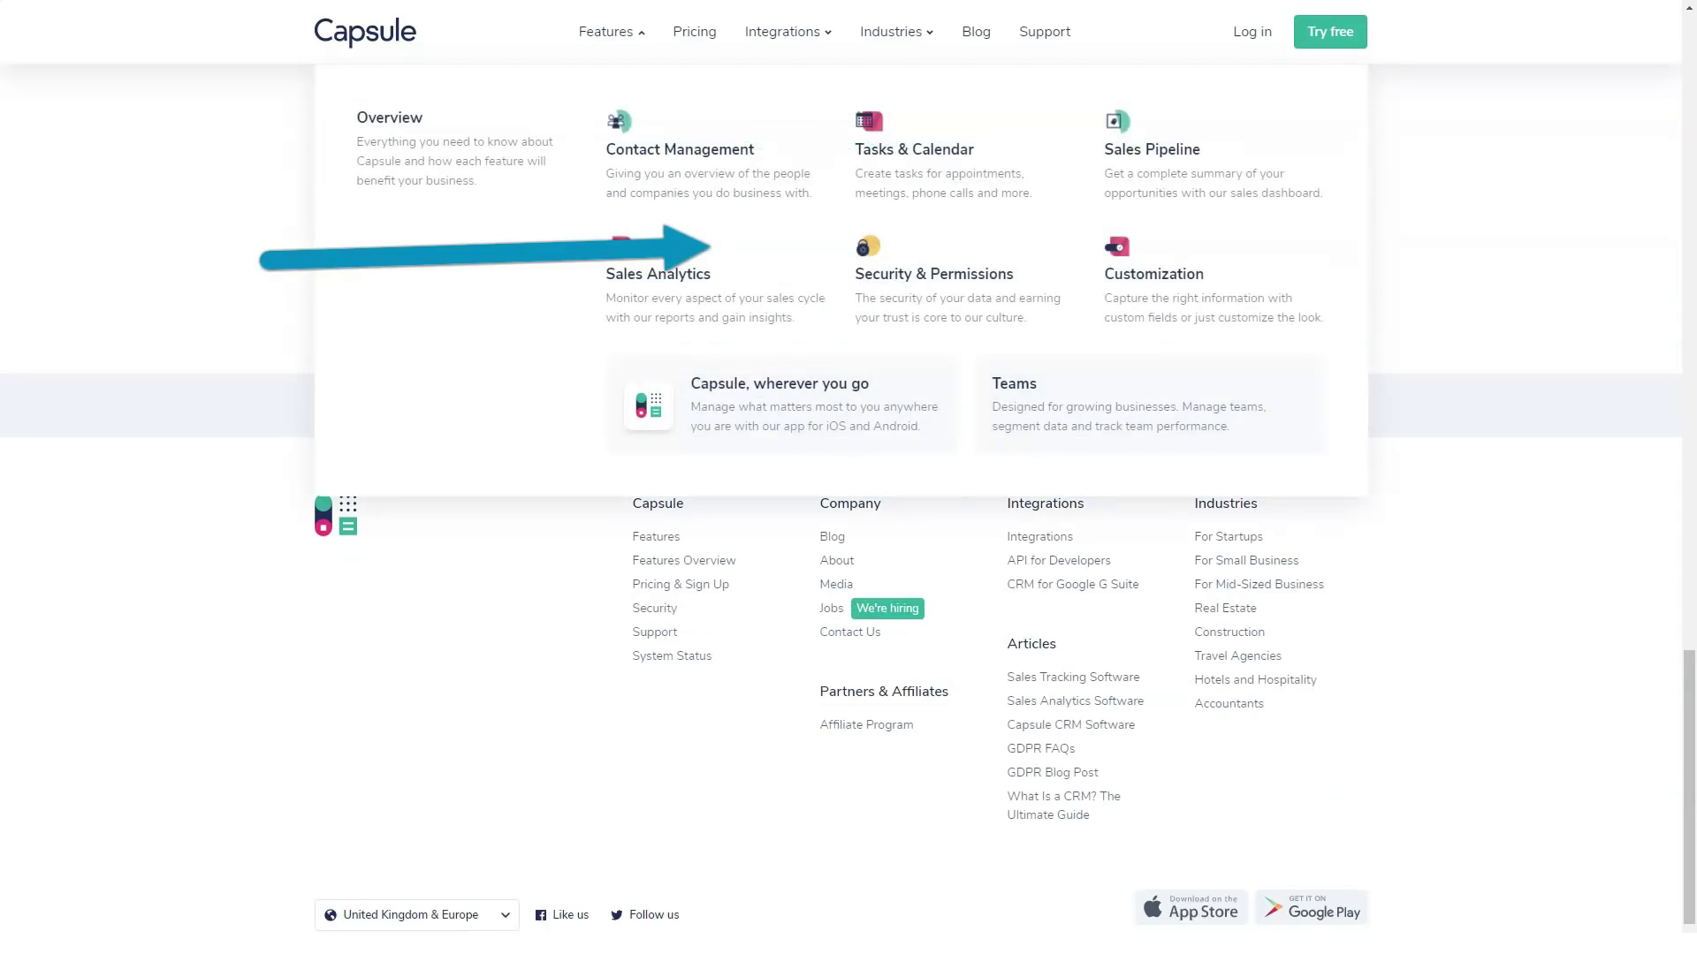
Open the Customization page covering custom fields, milestones and branding
left_click(1154, 274)
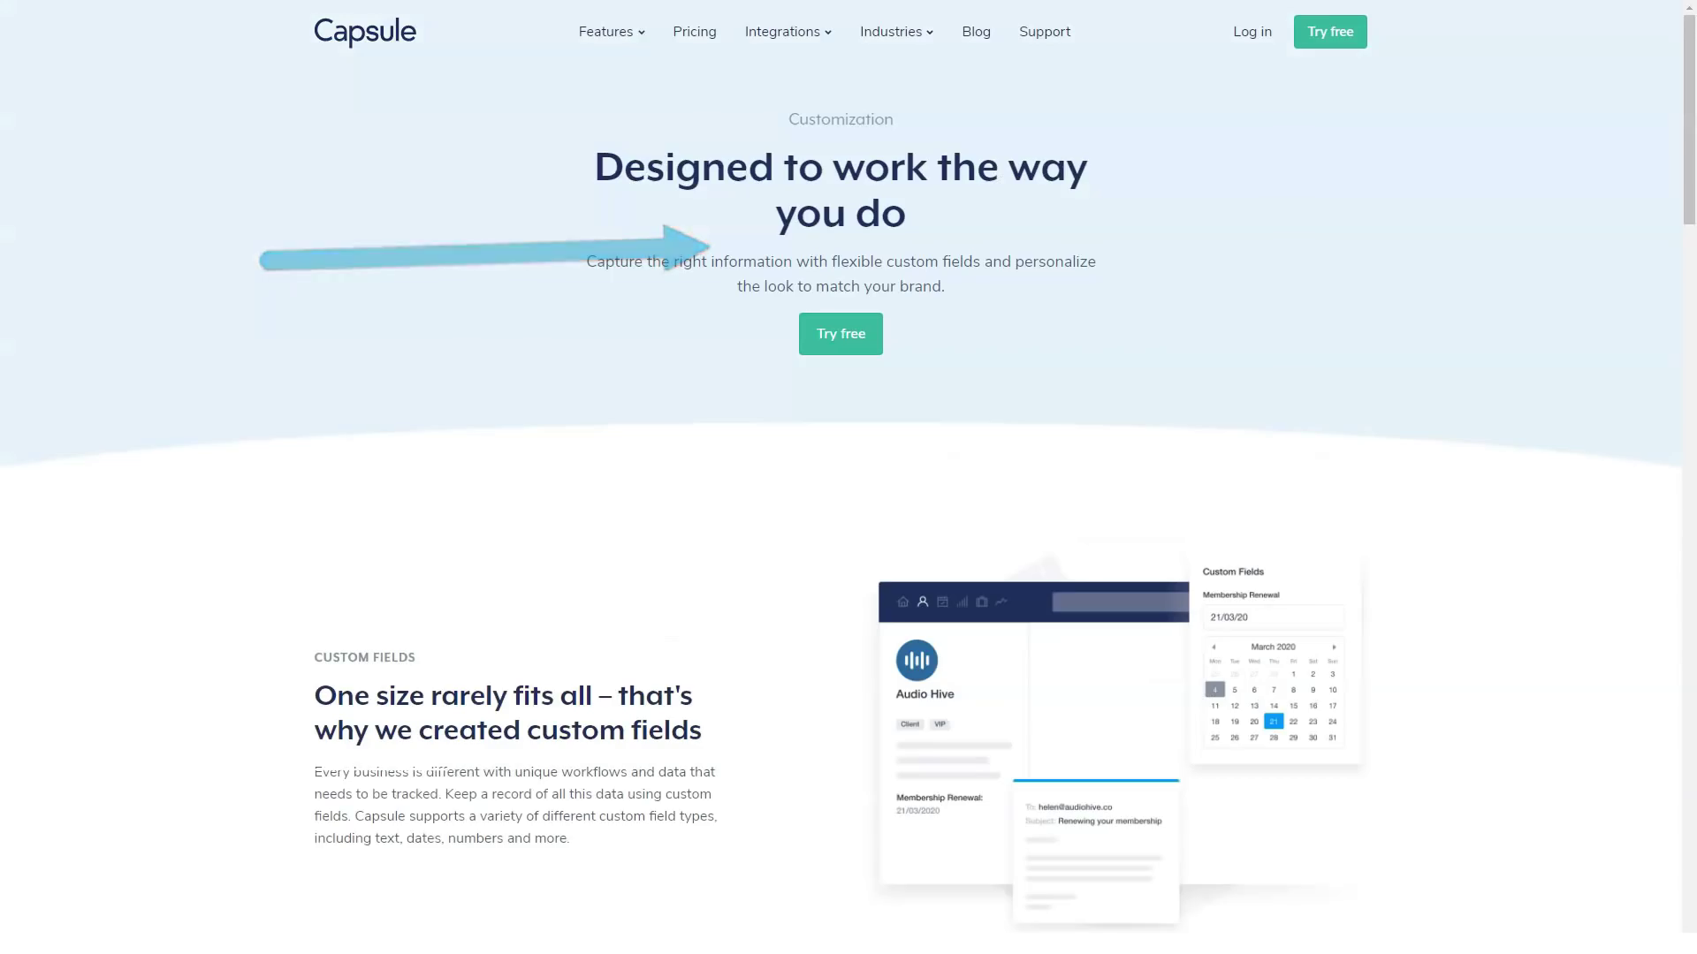
scroll(849, 477, "down", 4)
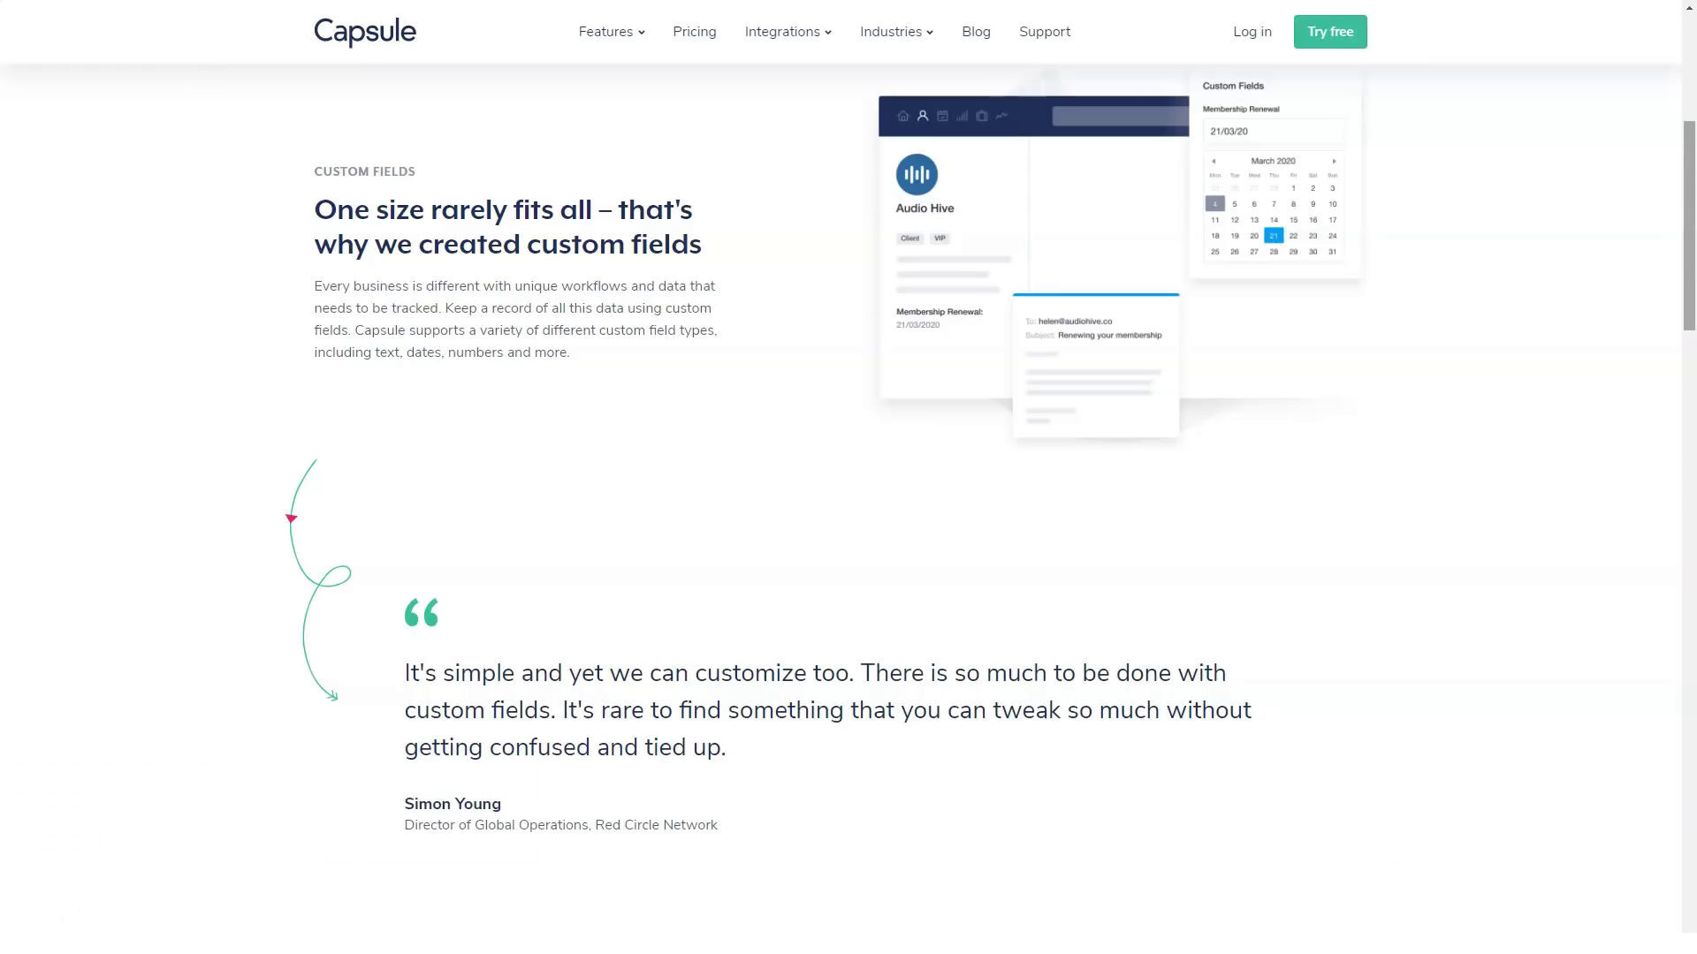
scroll(848, 530, "down", 3)
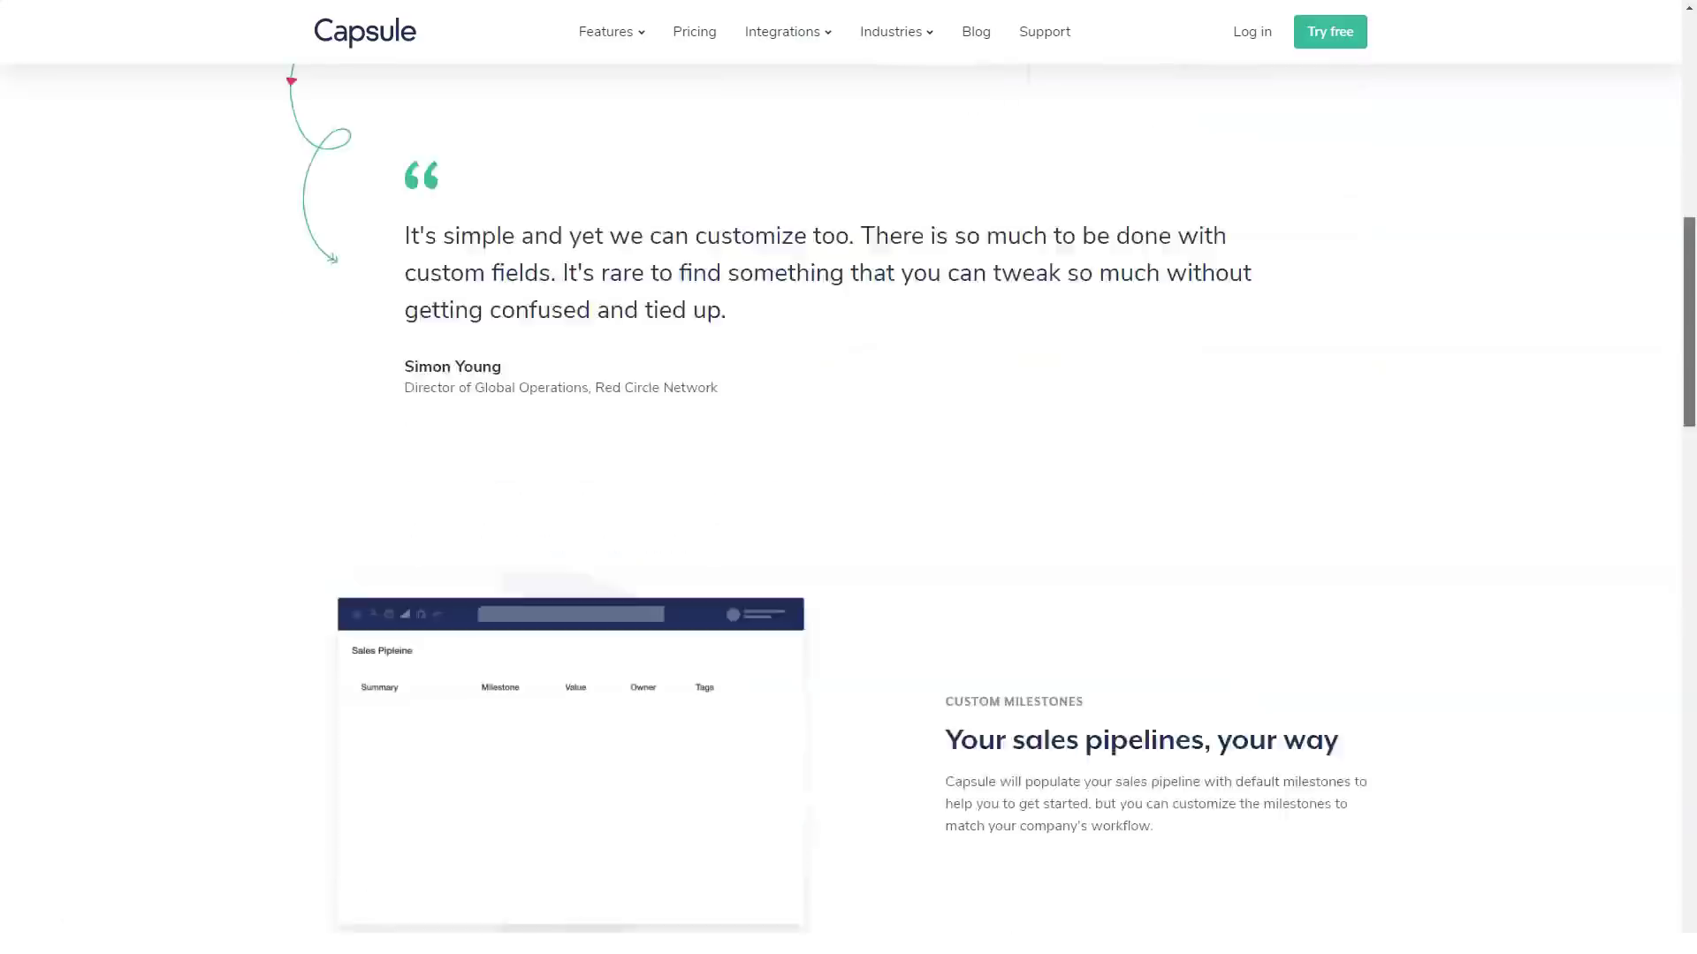
scroll(848, 530, "down", 4)
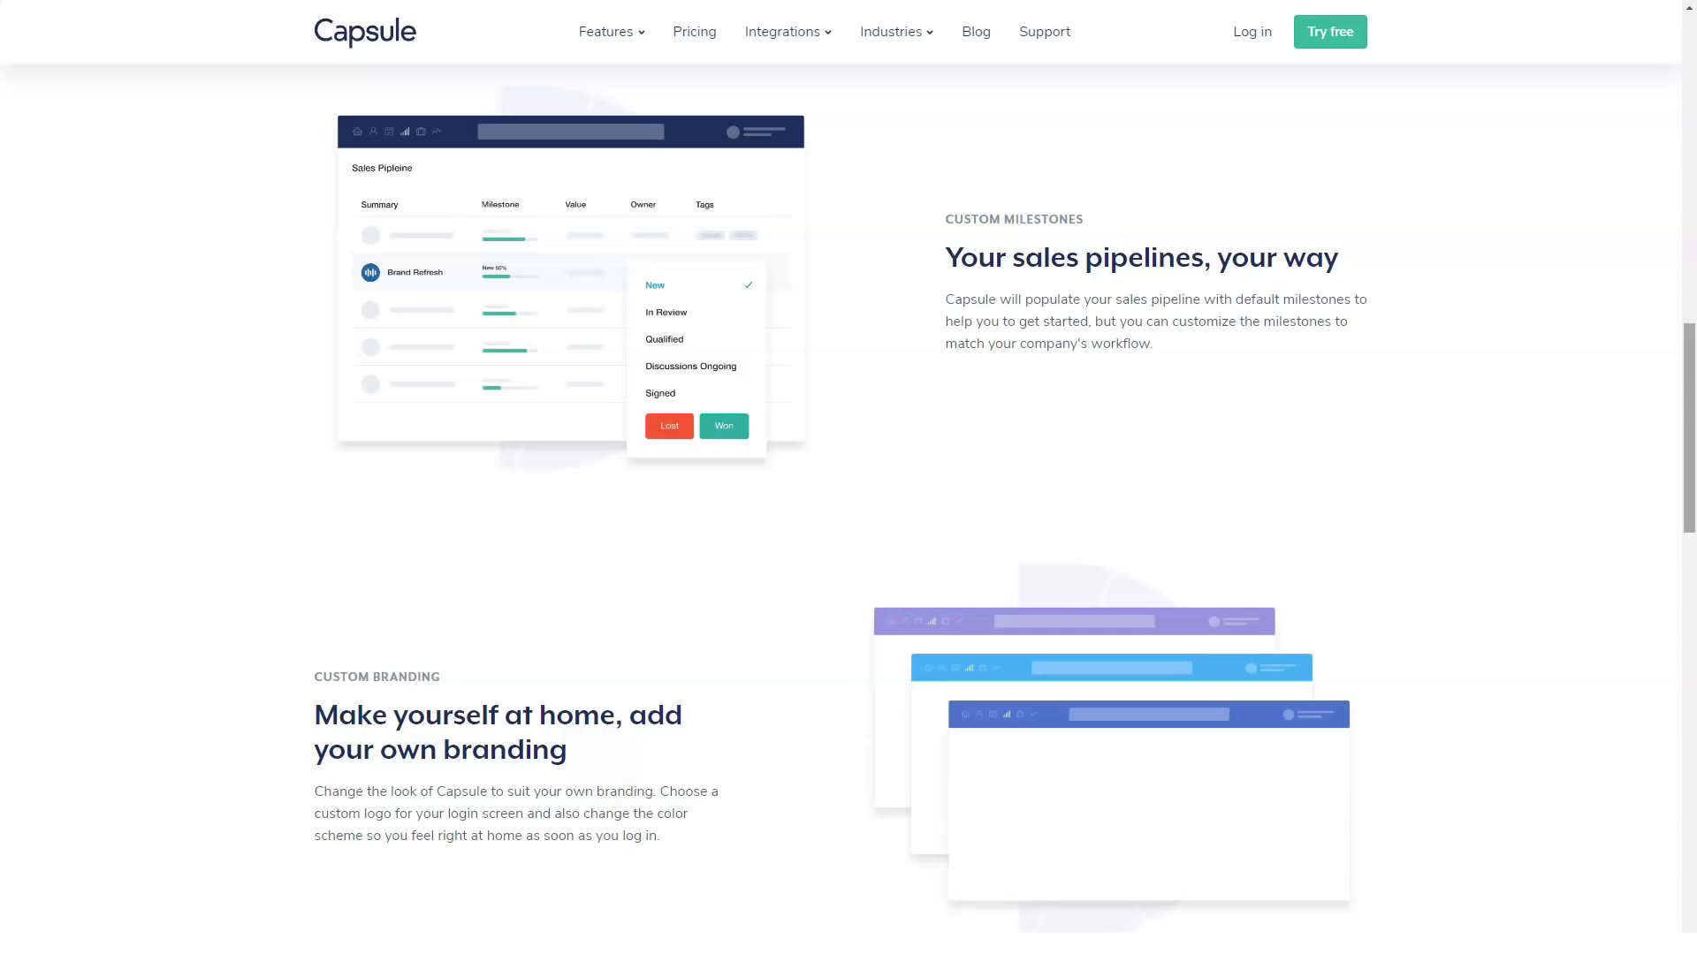
scroll(848, 477, "down", 5)
scroll(850, 477, "down", 2)
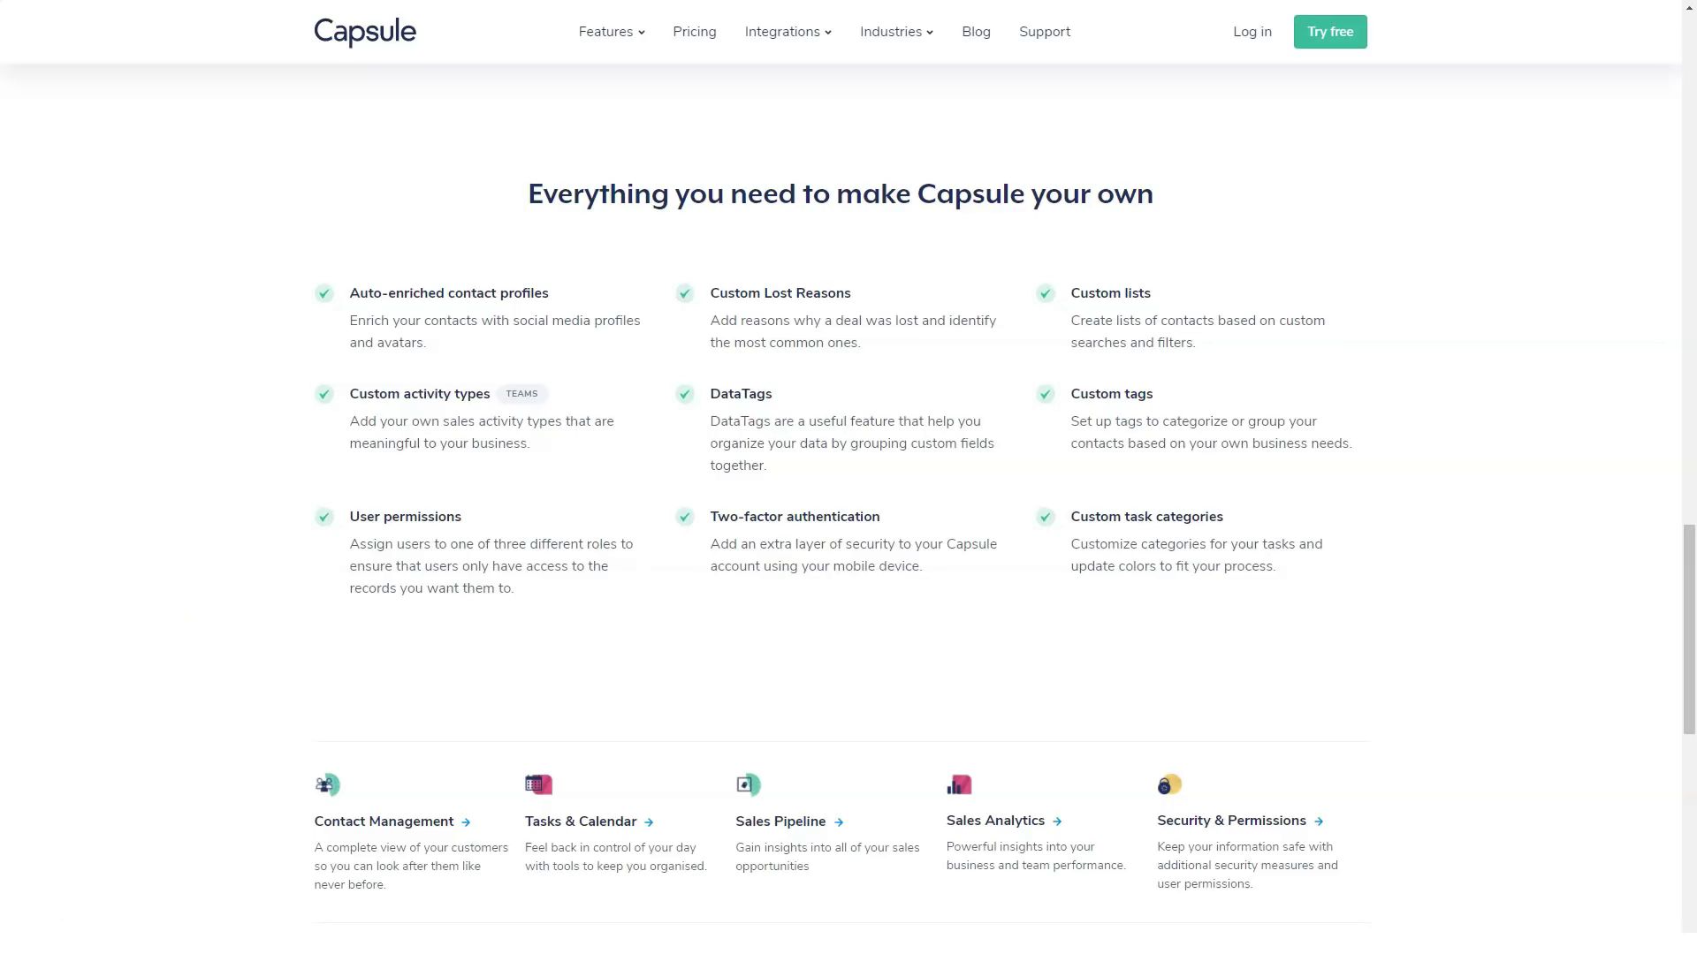
scroll(848, 530, "down", 5)
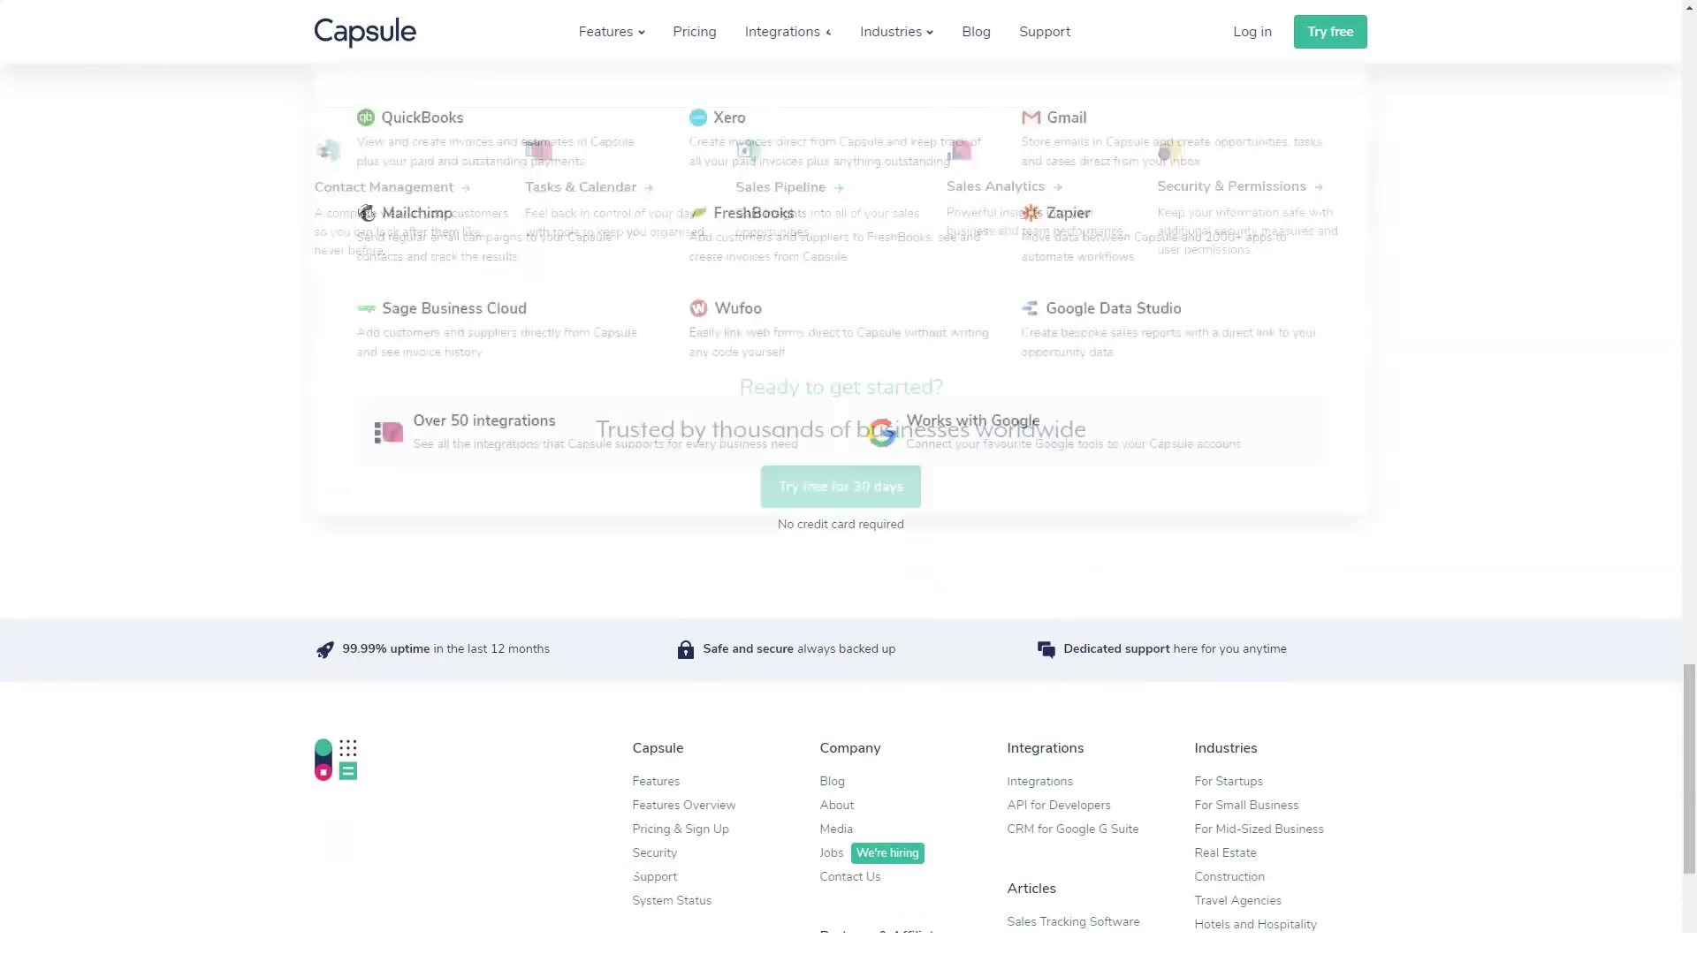
Visit the QuickBooks and MailChimp integration pages, then the Sage Business Cloud page
left_click(422, 118)
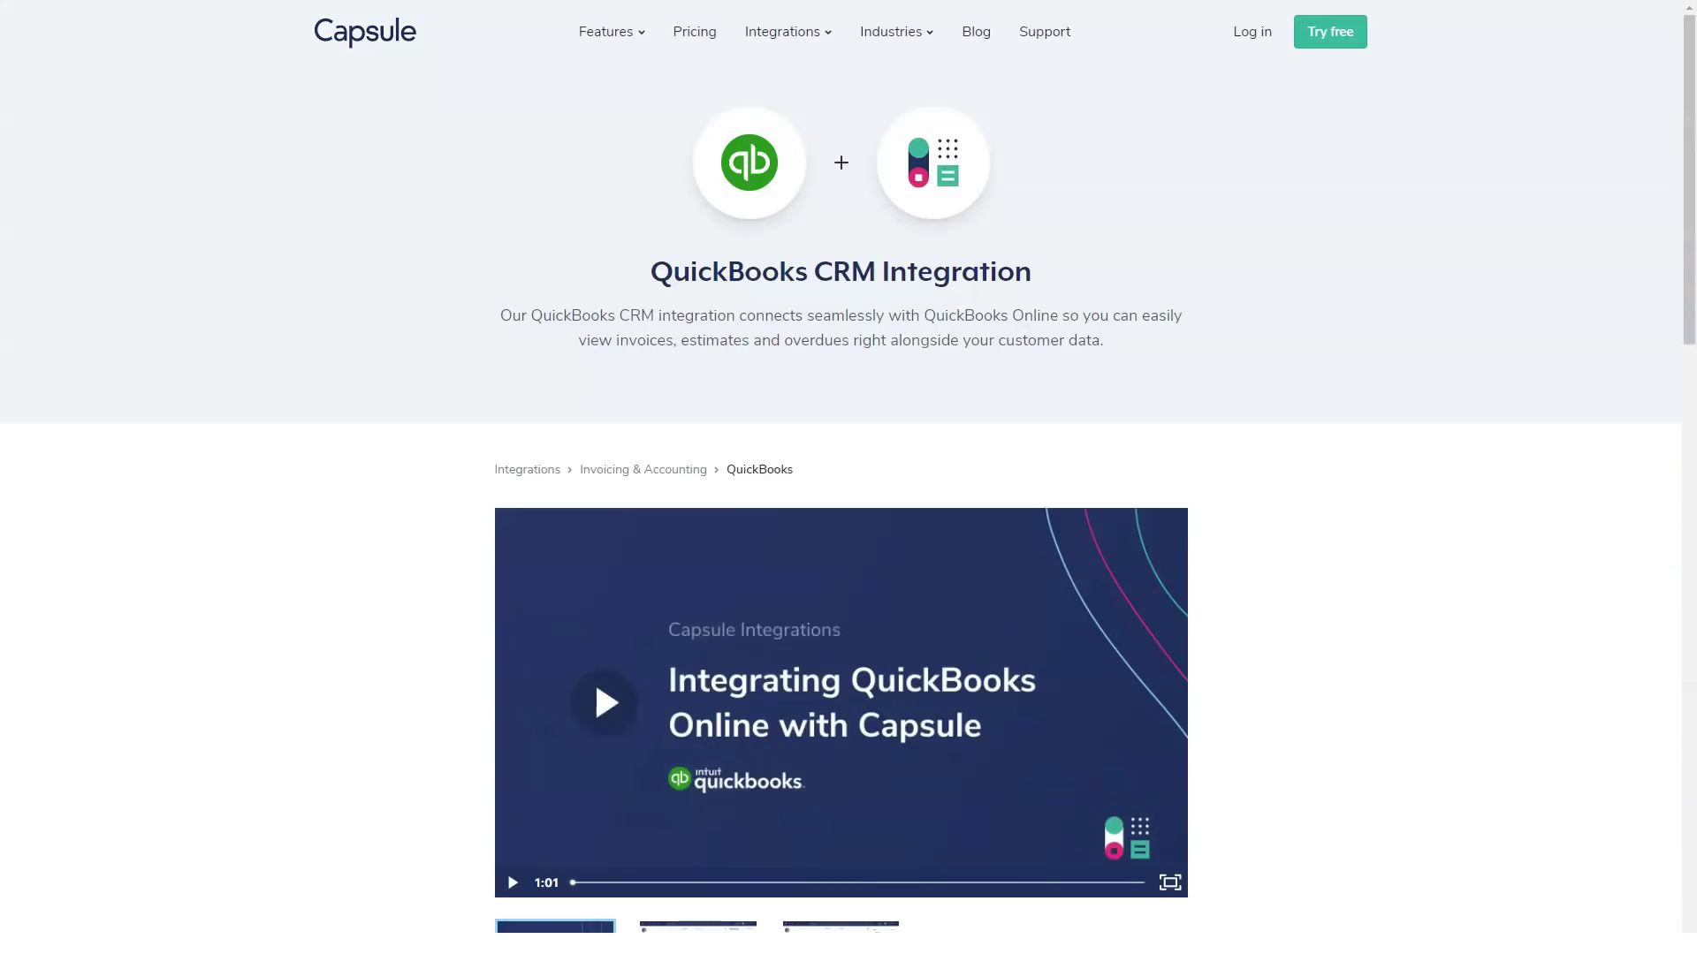
scroll(849, 530, "down", 2)
scroll(849, 531, "down", 4)
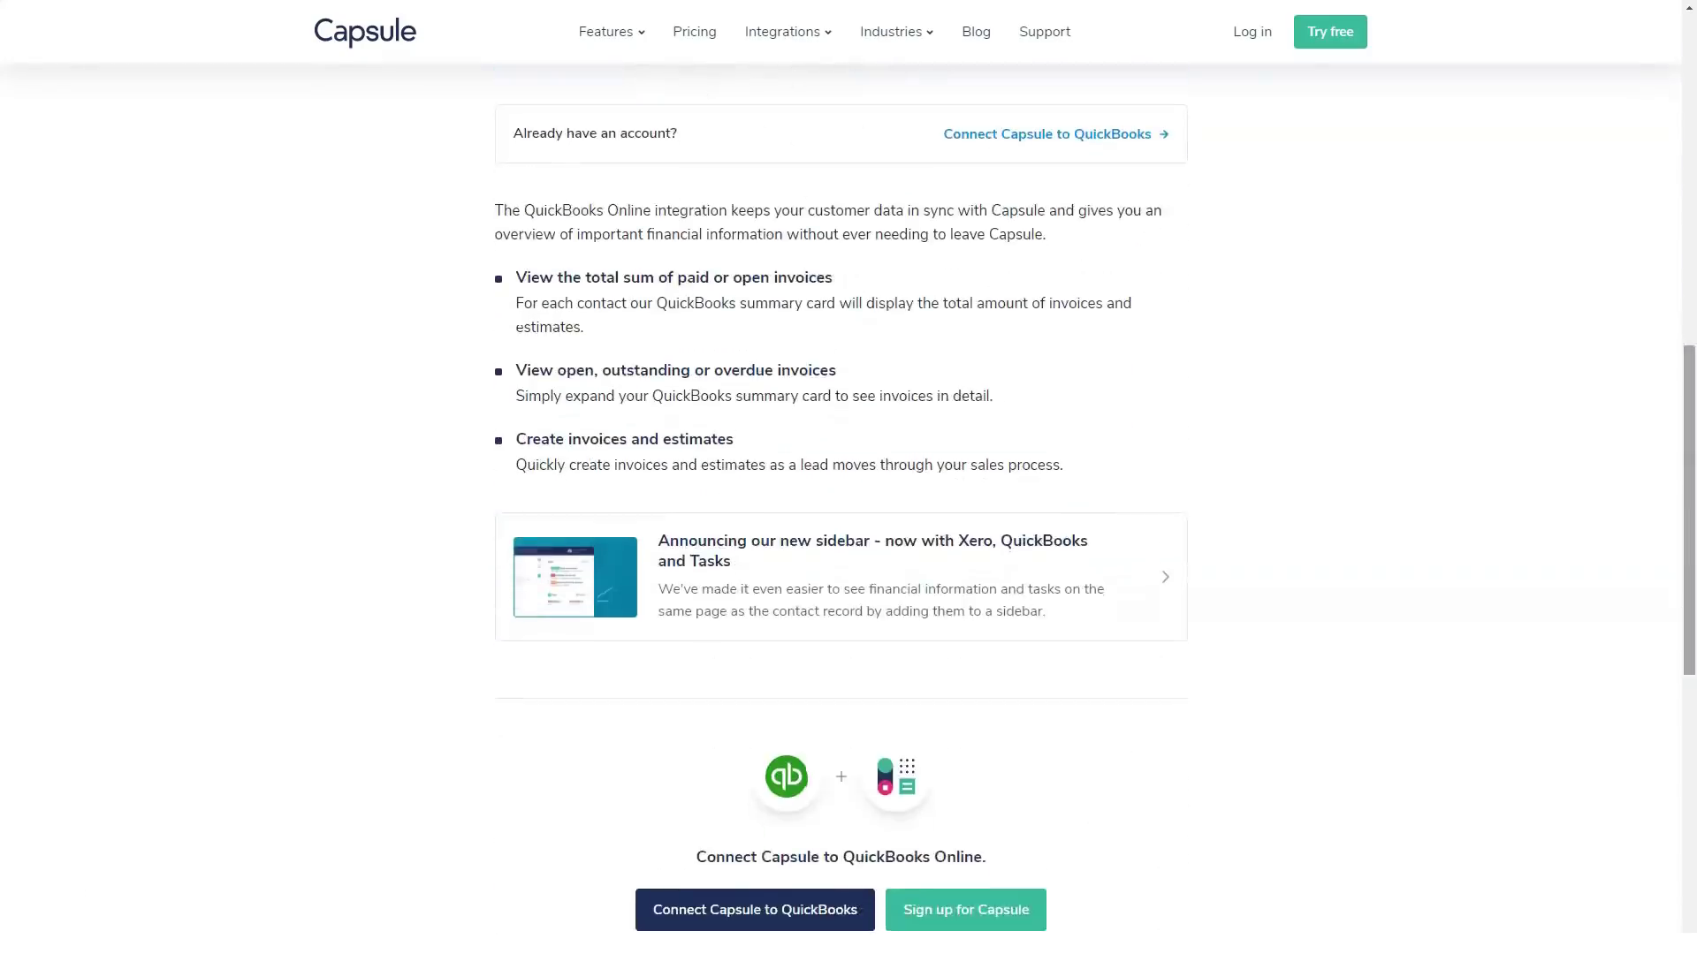
scroll(848, 504, "down", 1)
scroll(850, 505, "down", 5)
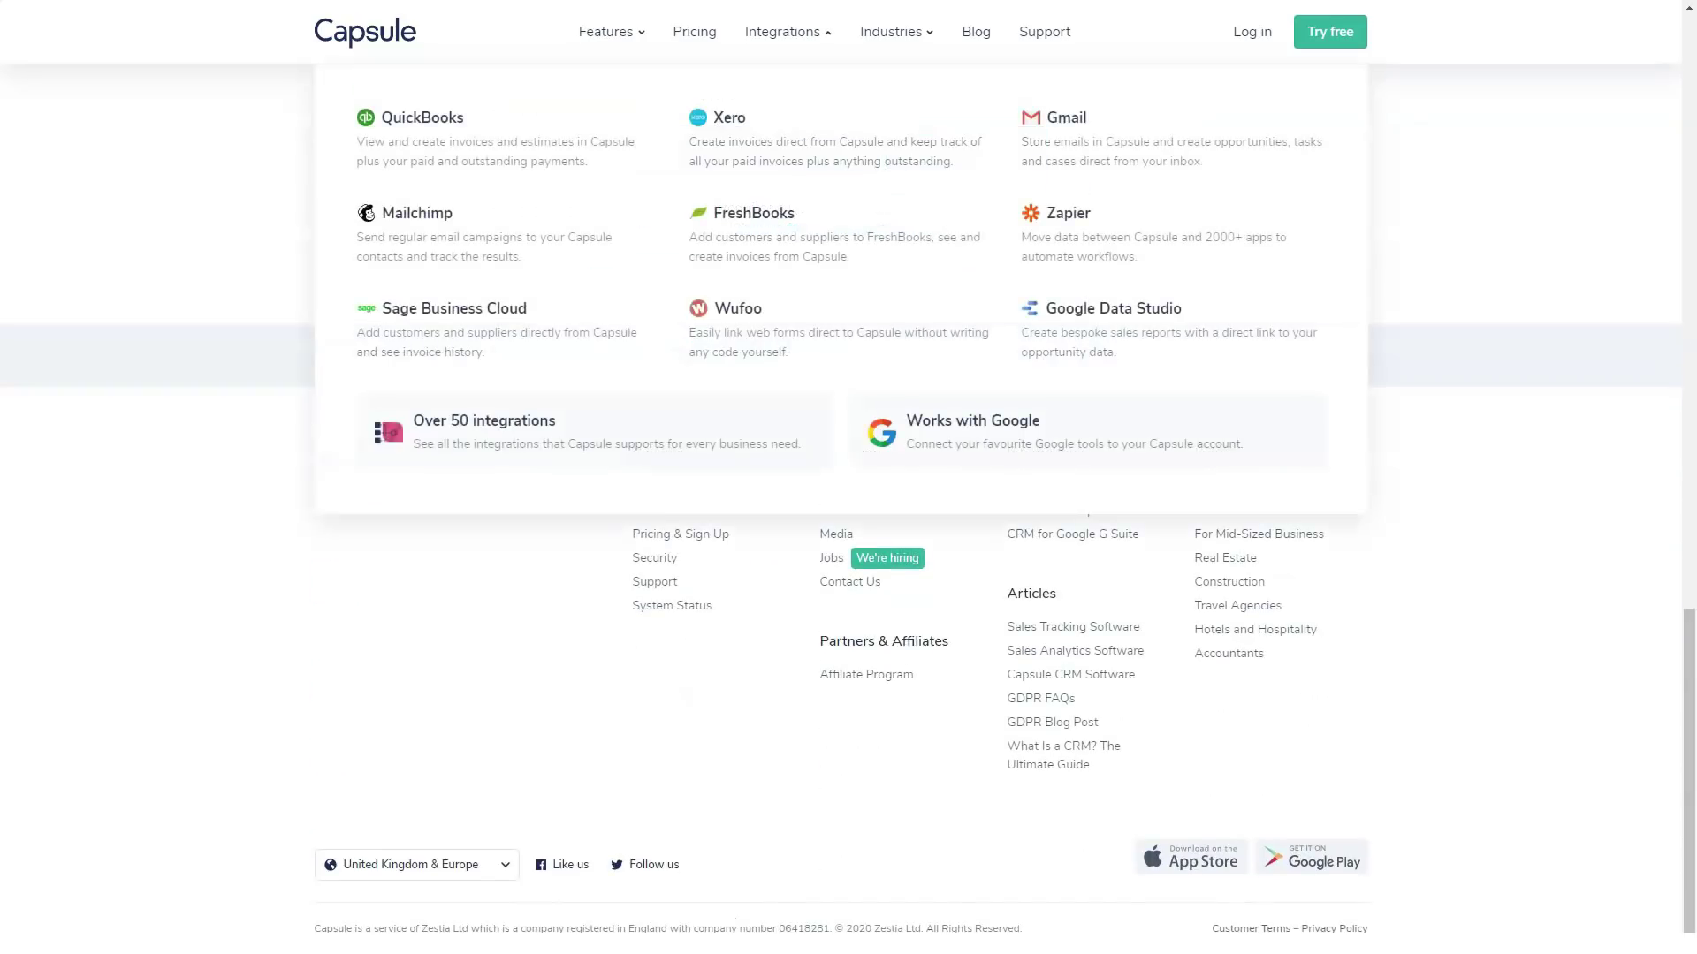
left_click(417, 213)
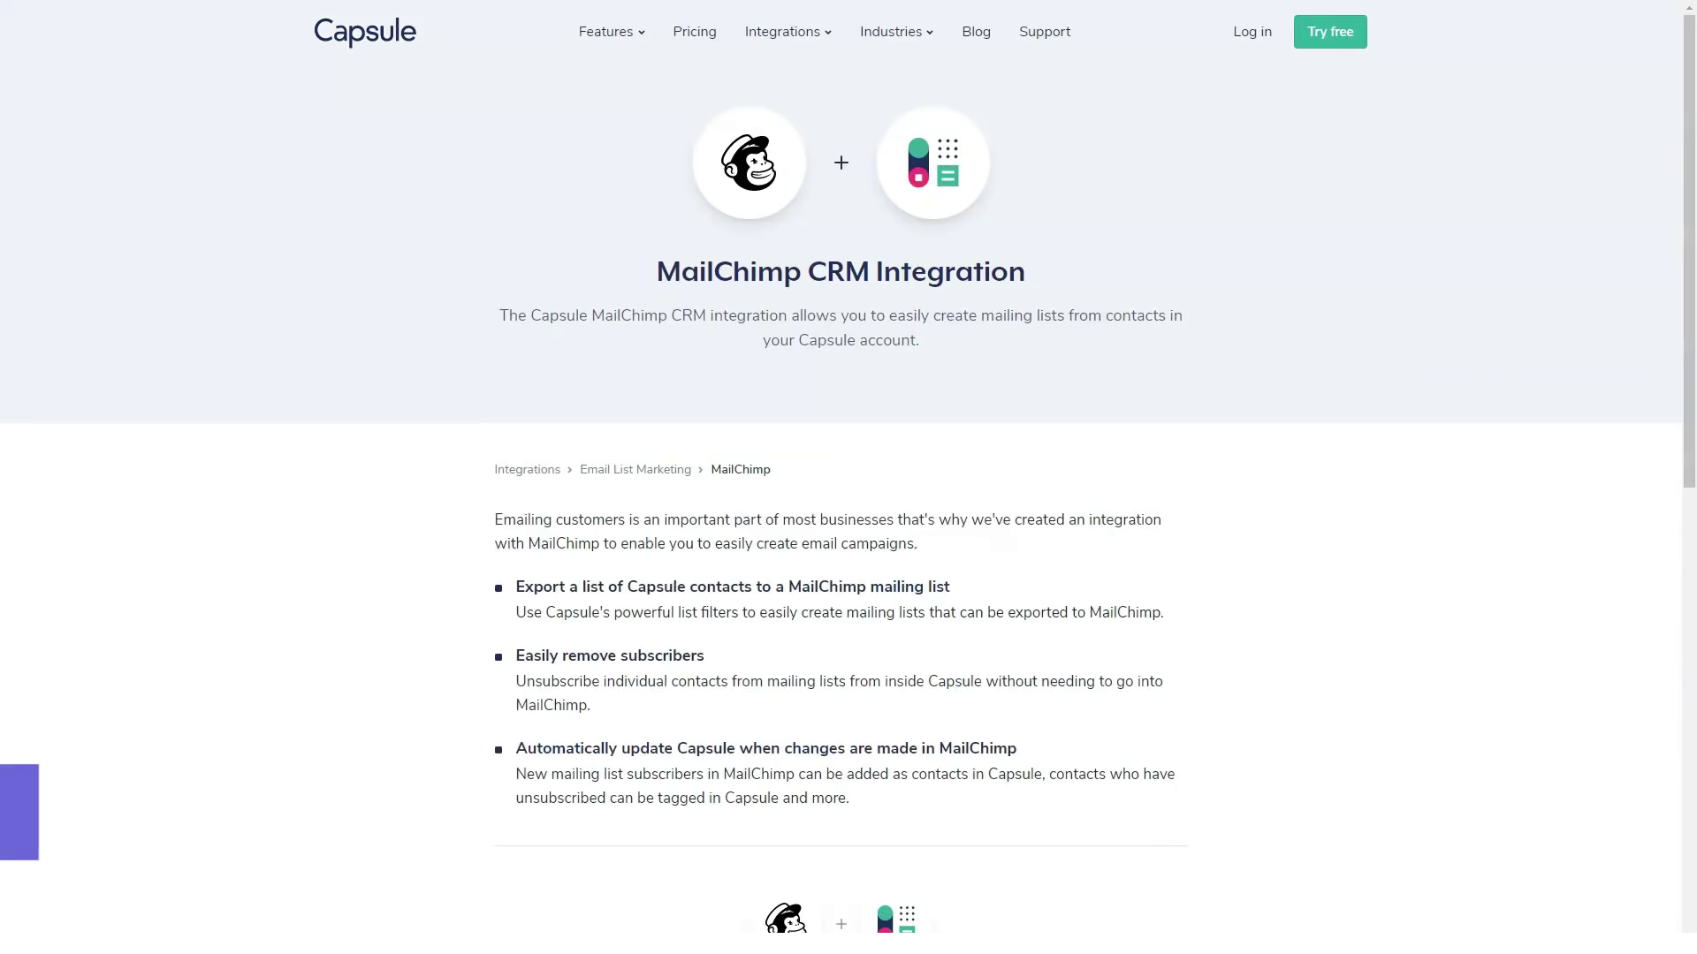
scroll(848, 477, "down", 2)
scroll(848, 478, "down", 1)
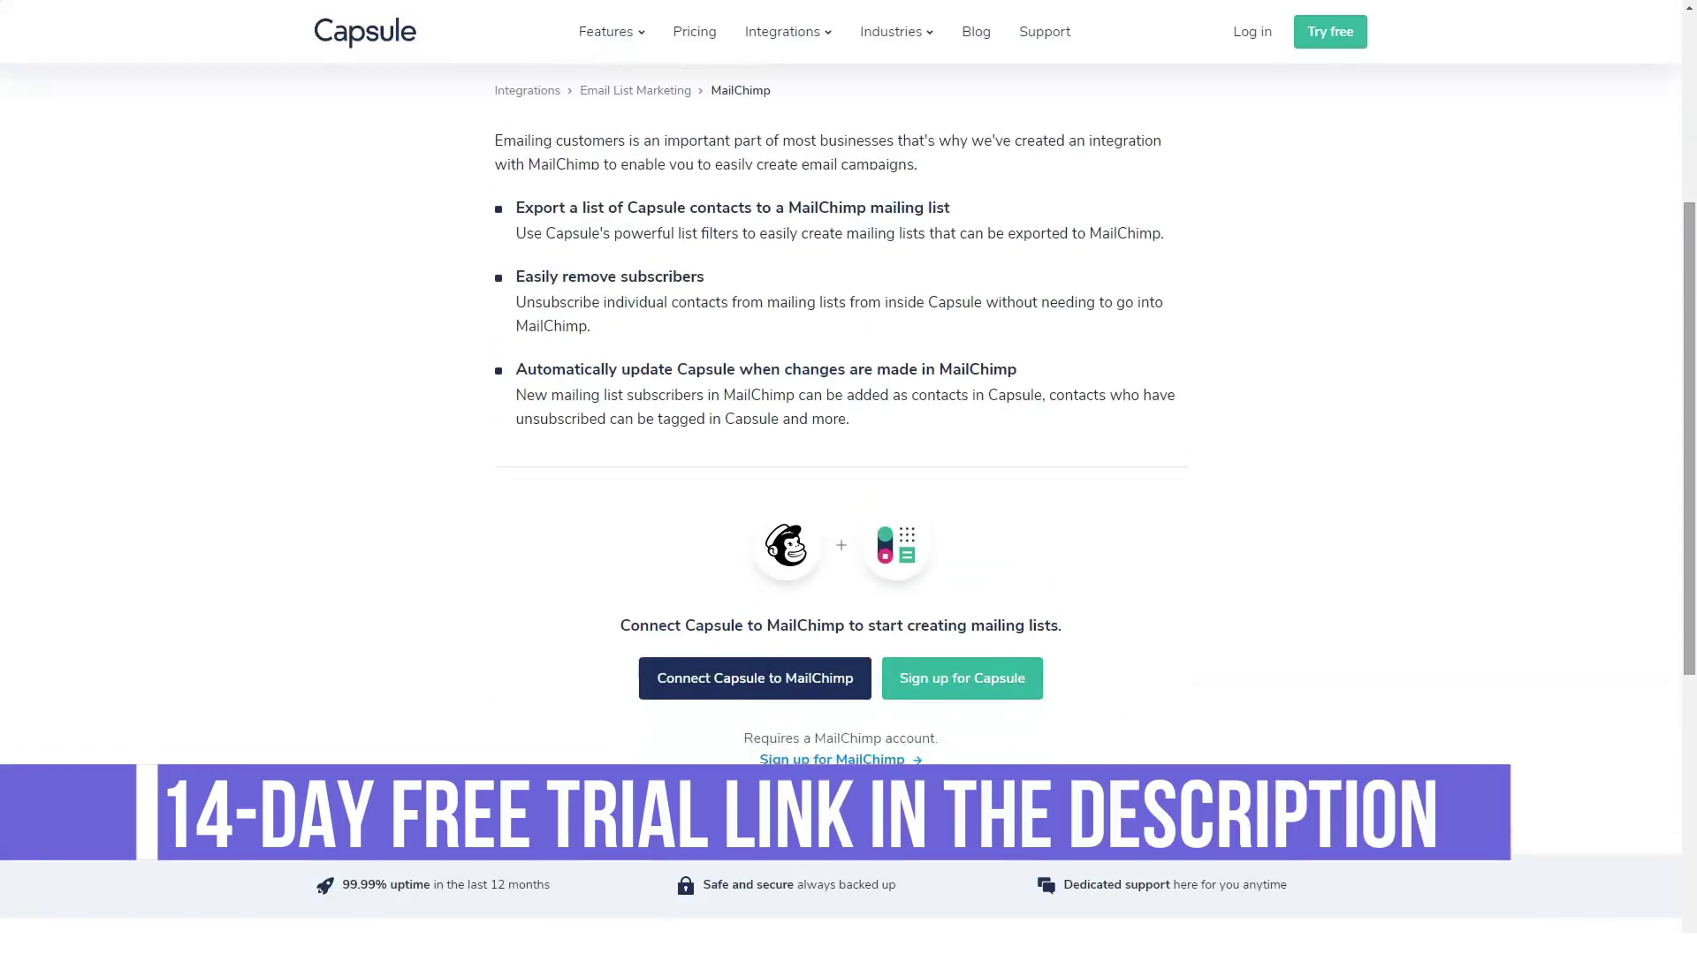
left_click(848, 32)
left_click(454, 307)
scroll(848, 530, "down", 3)
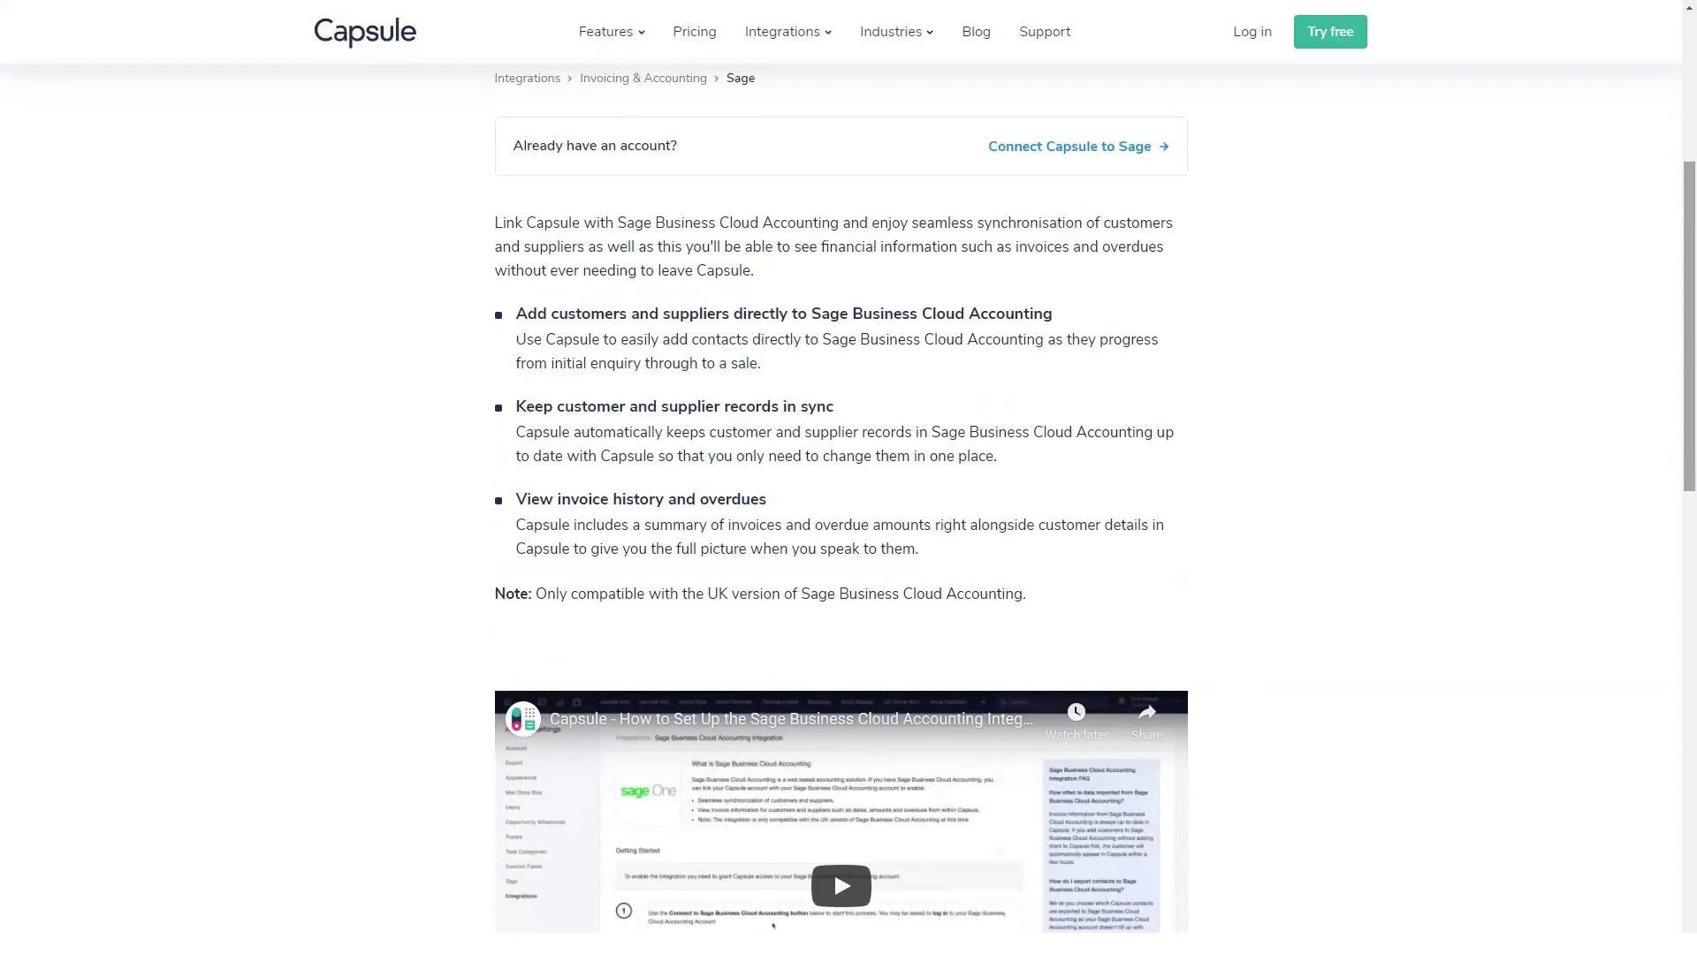
scroll(848, 530, "down", 4)
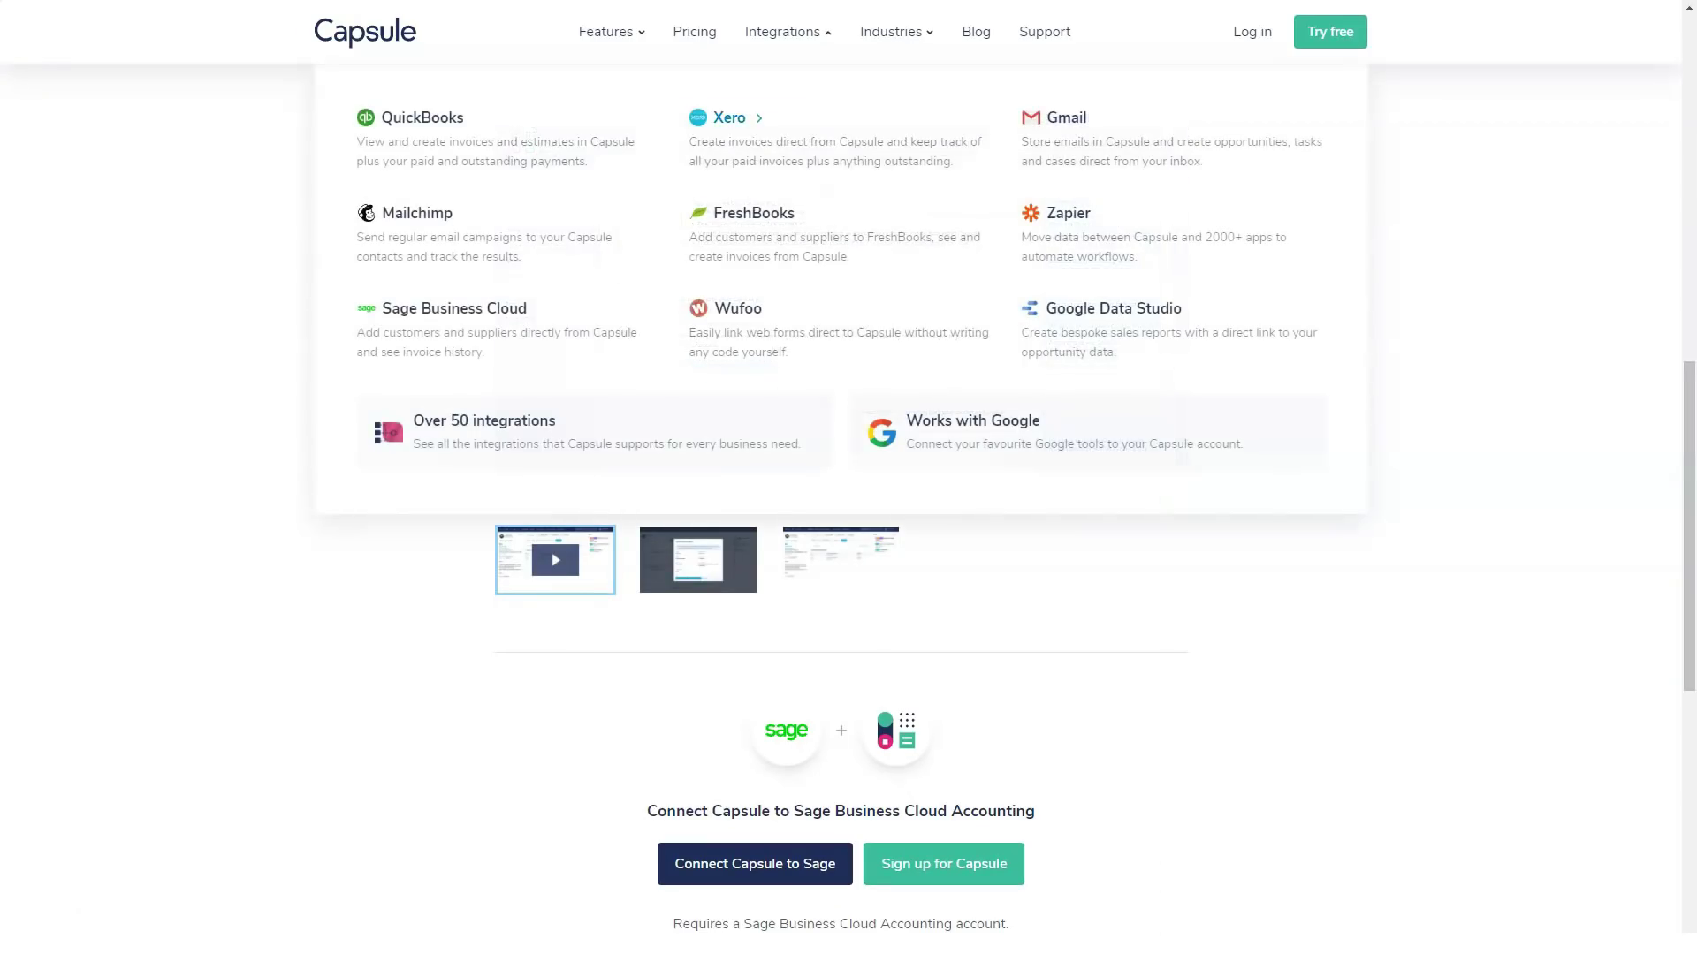
Open the Xero integration page, then the FreshBooks integration page
left_click(728, 117)
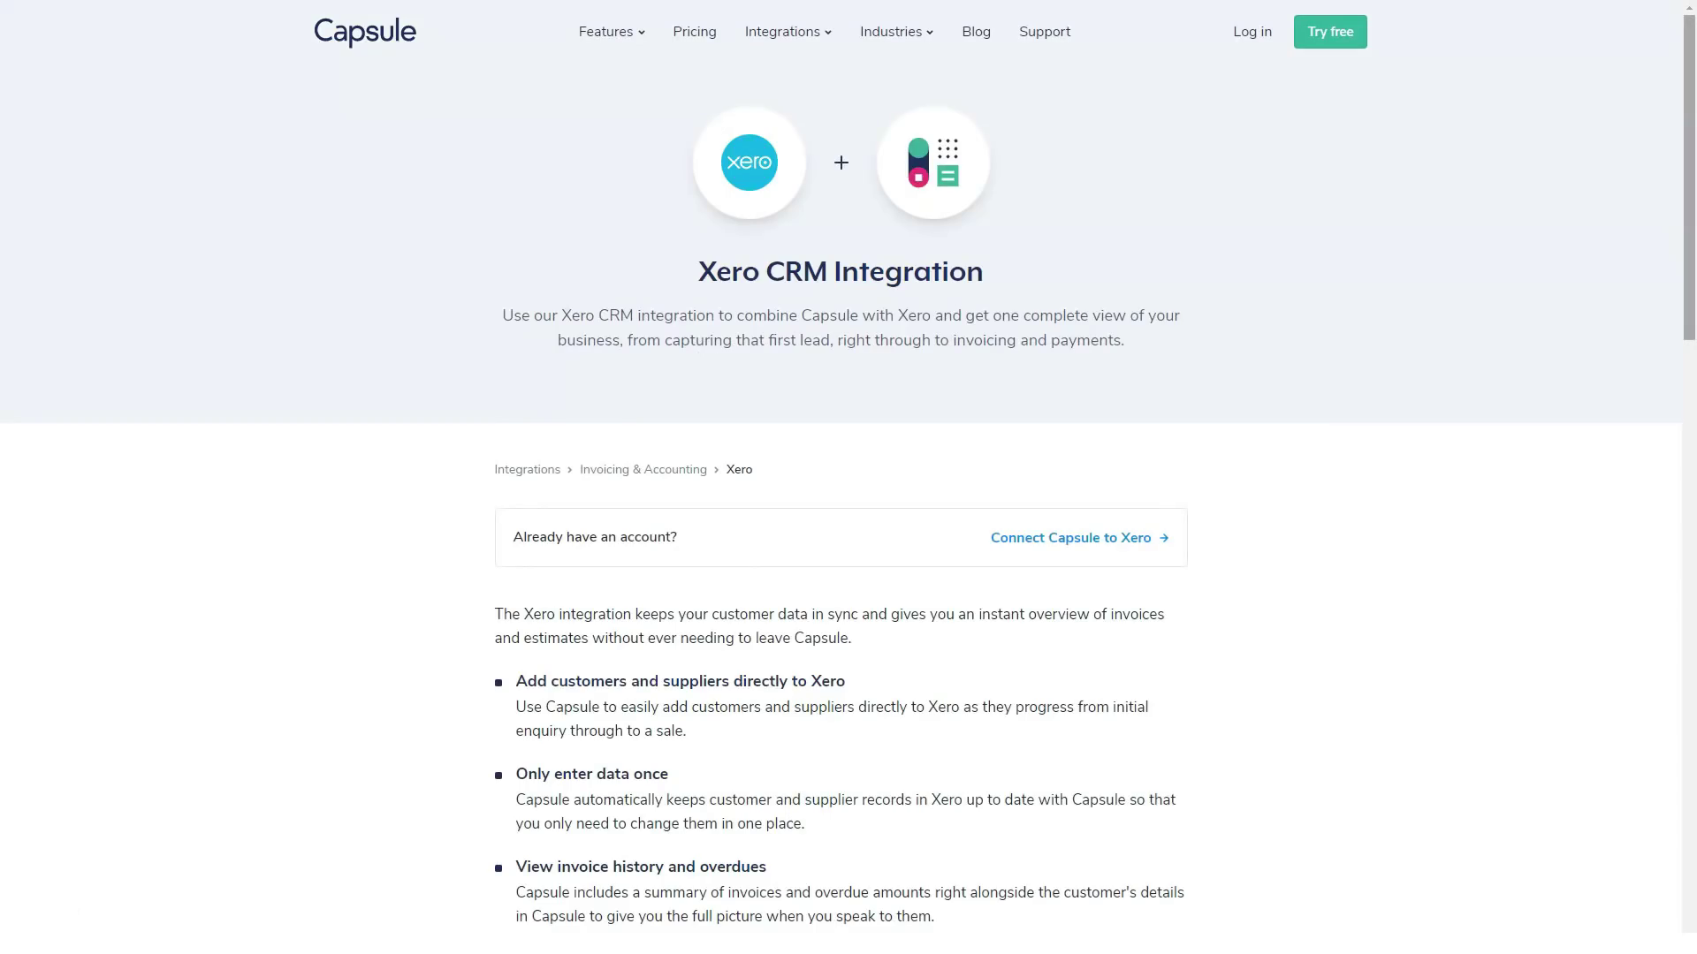
scroll(849, 478, "down", 3)
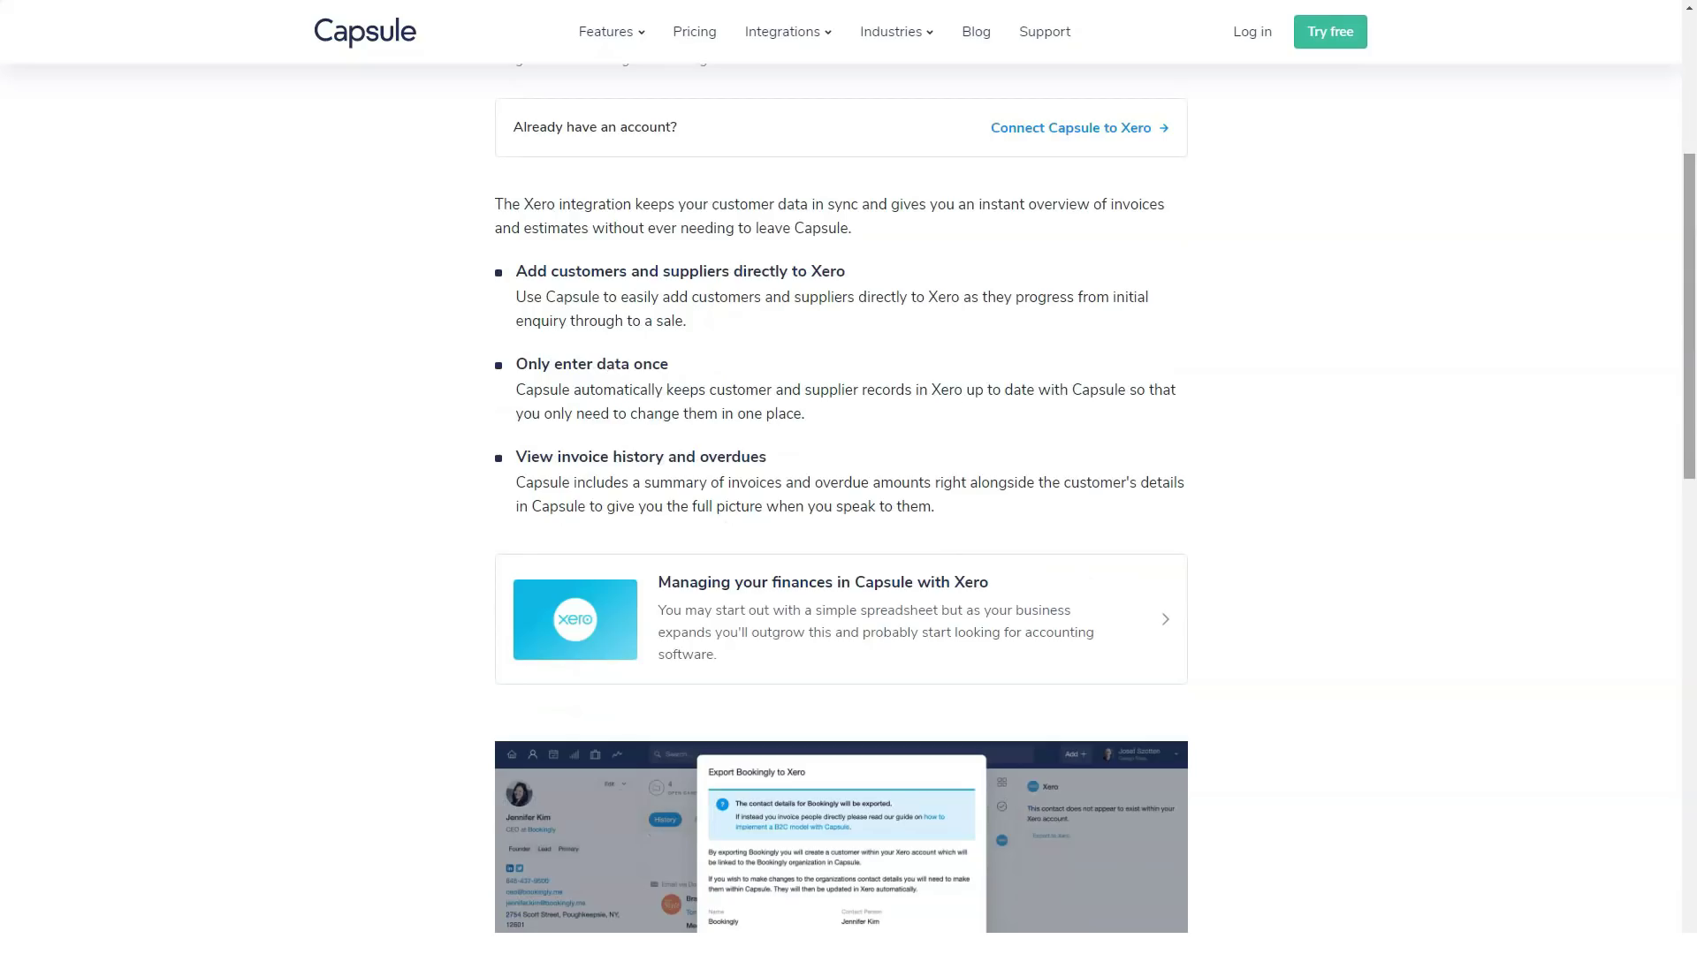
scroll(849, 477, "down", 5)
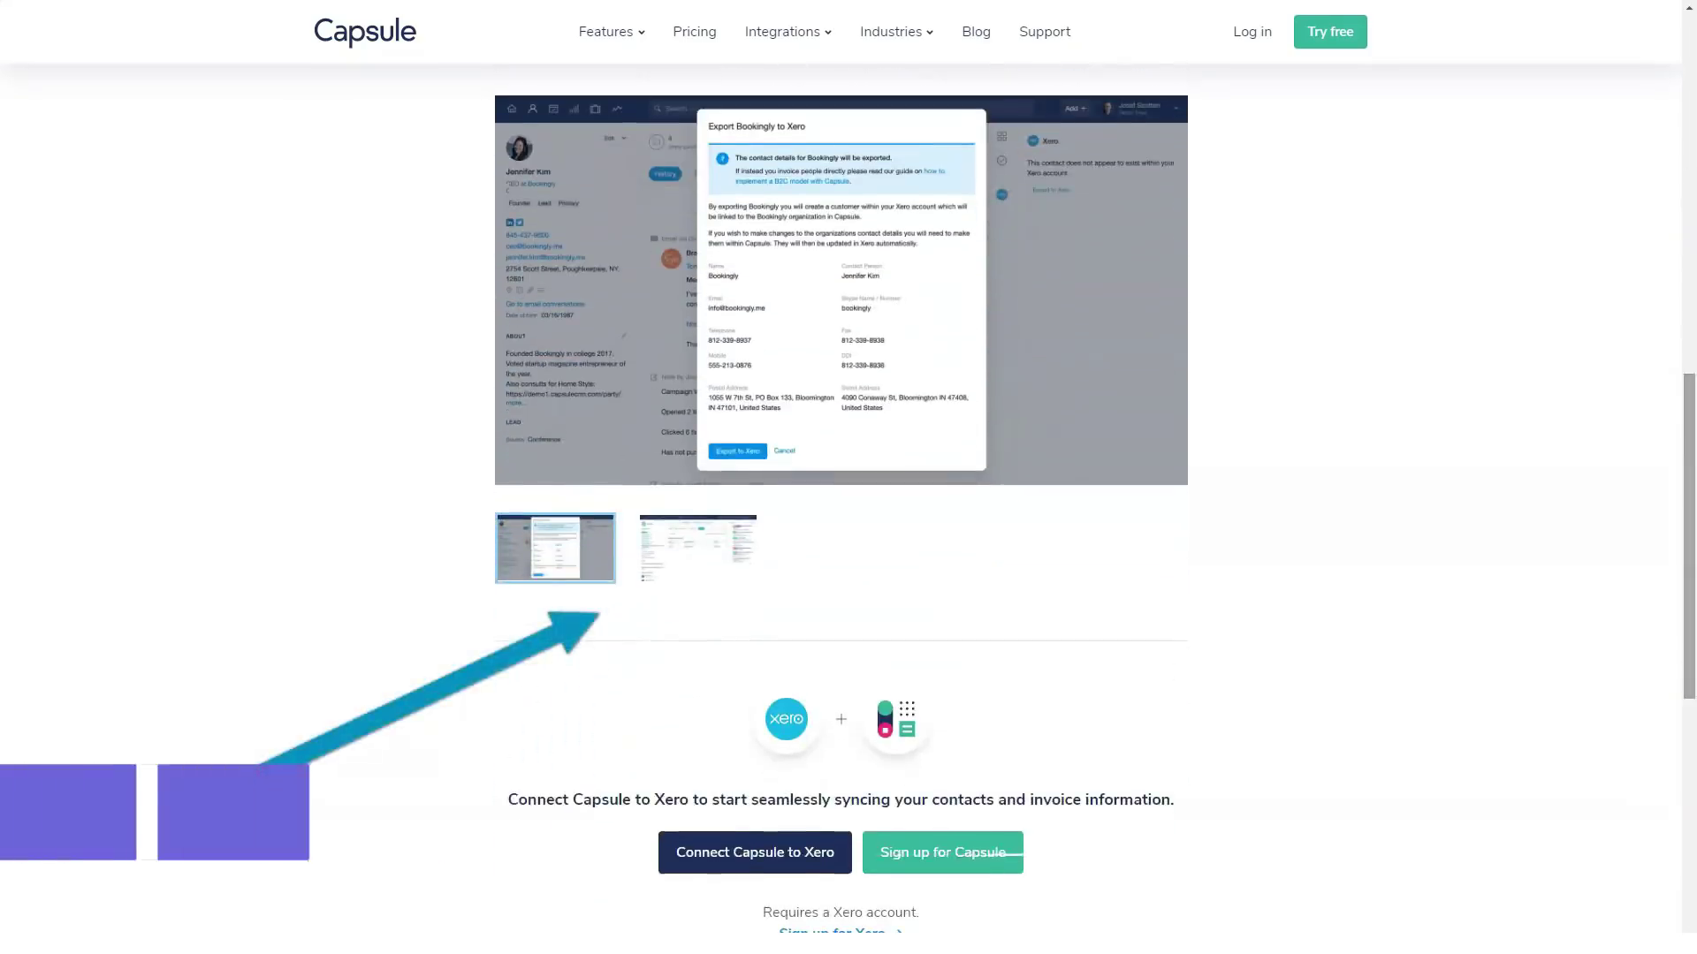
scroll(849, 478, "down", 3)
scroll(849, 477, "down", 2)
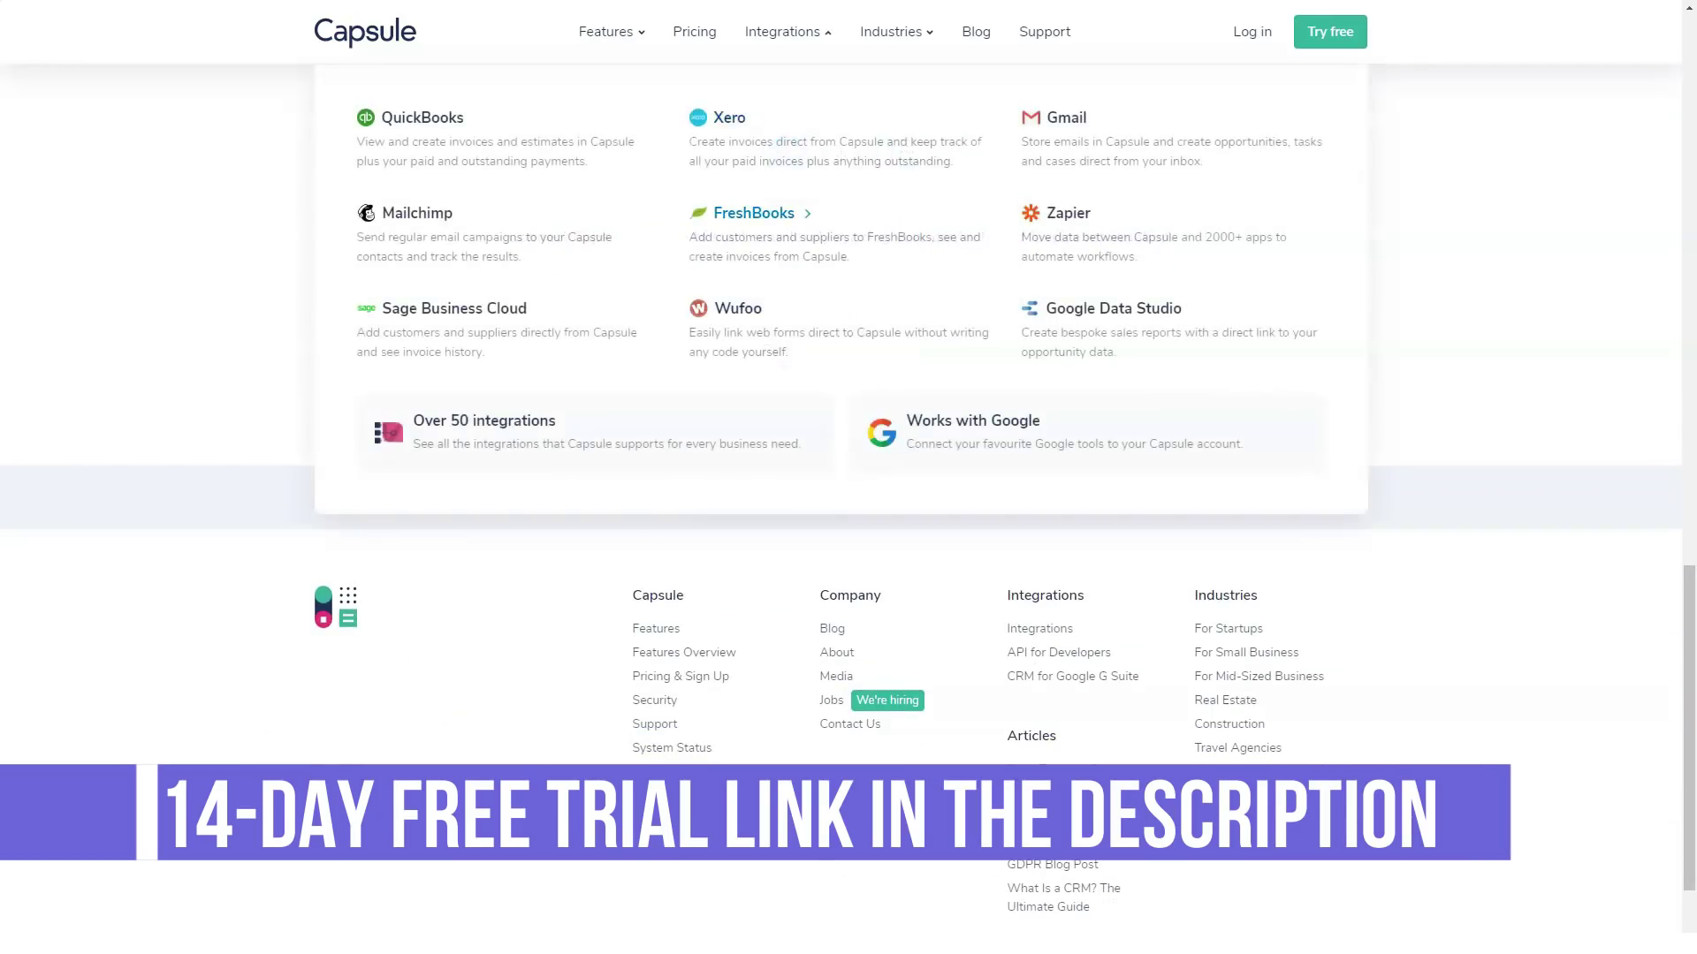
left_click(753, 213)
scroll(849, 477, "down", 3)
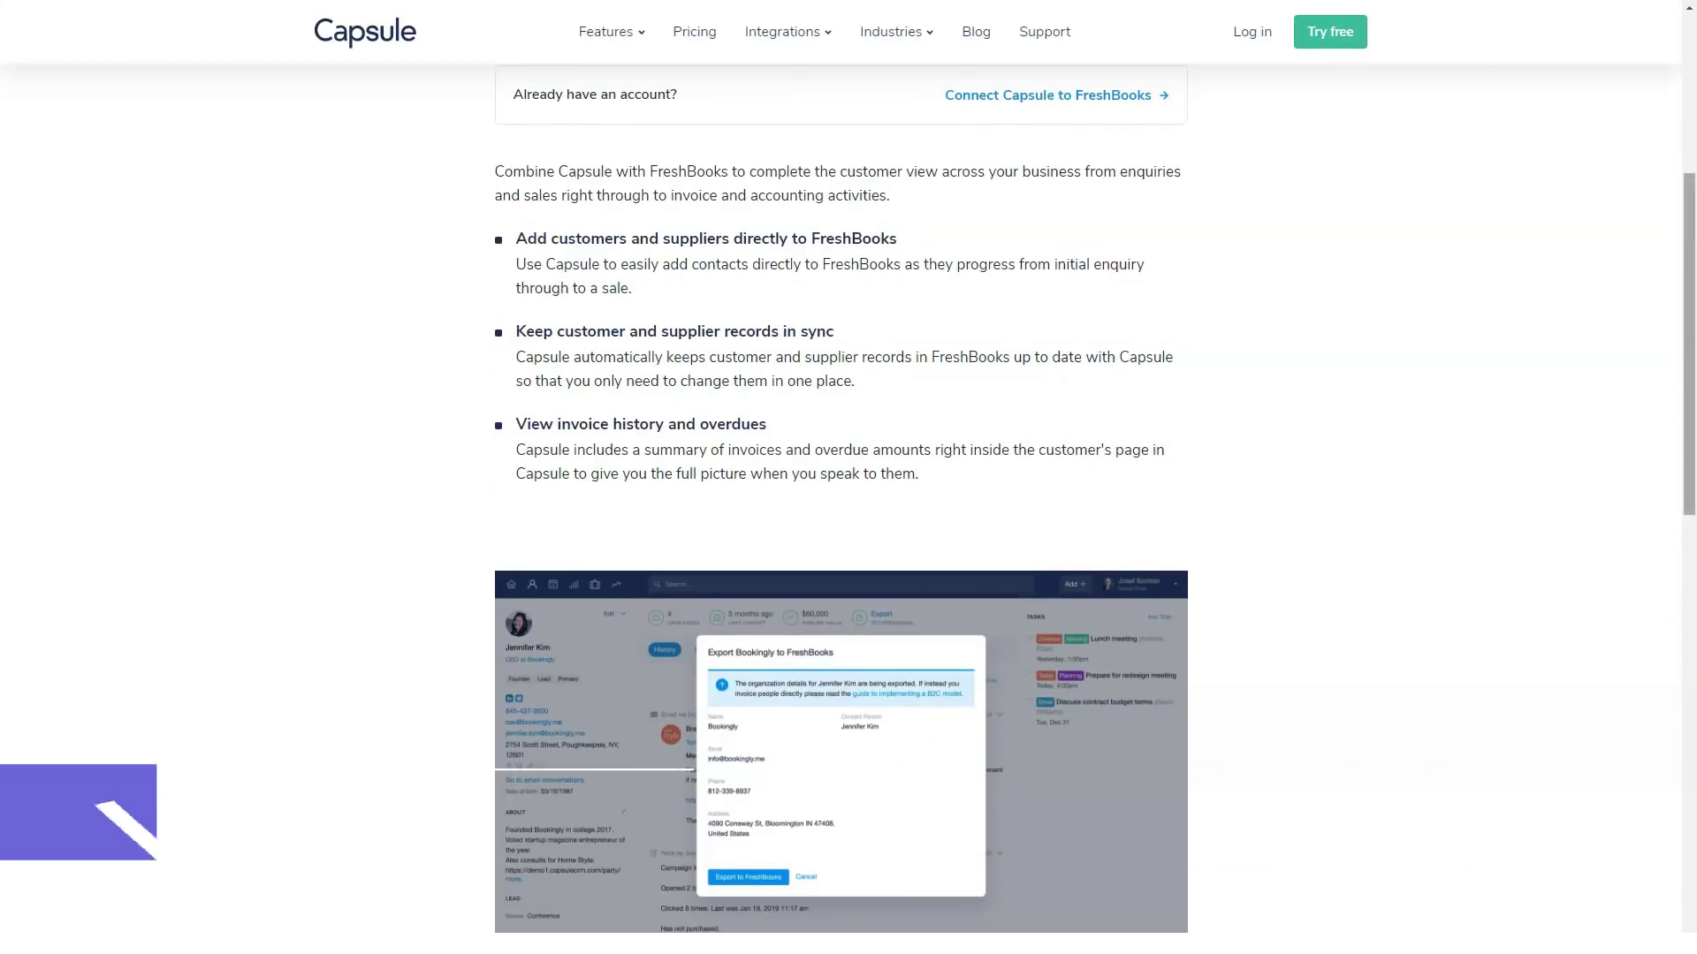
scroll(848, 477, "down", 4)
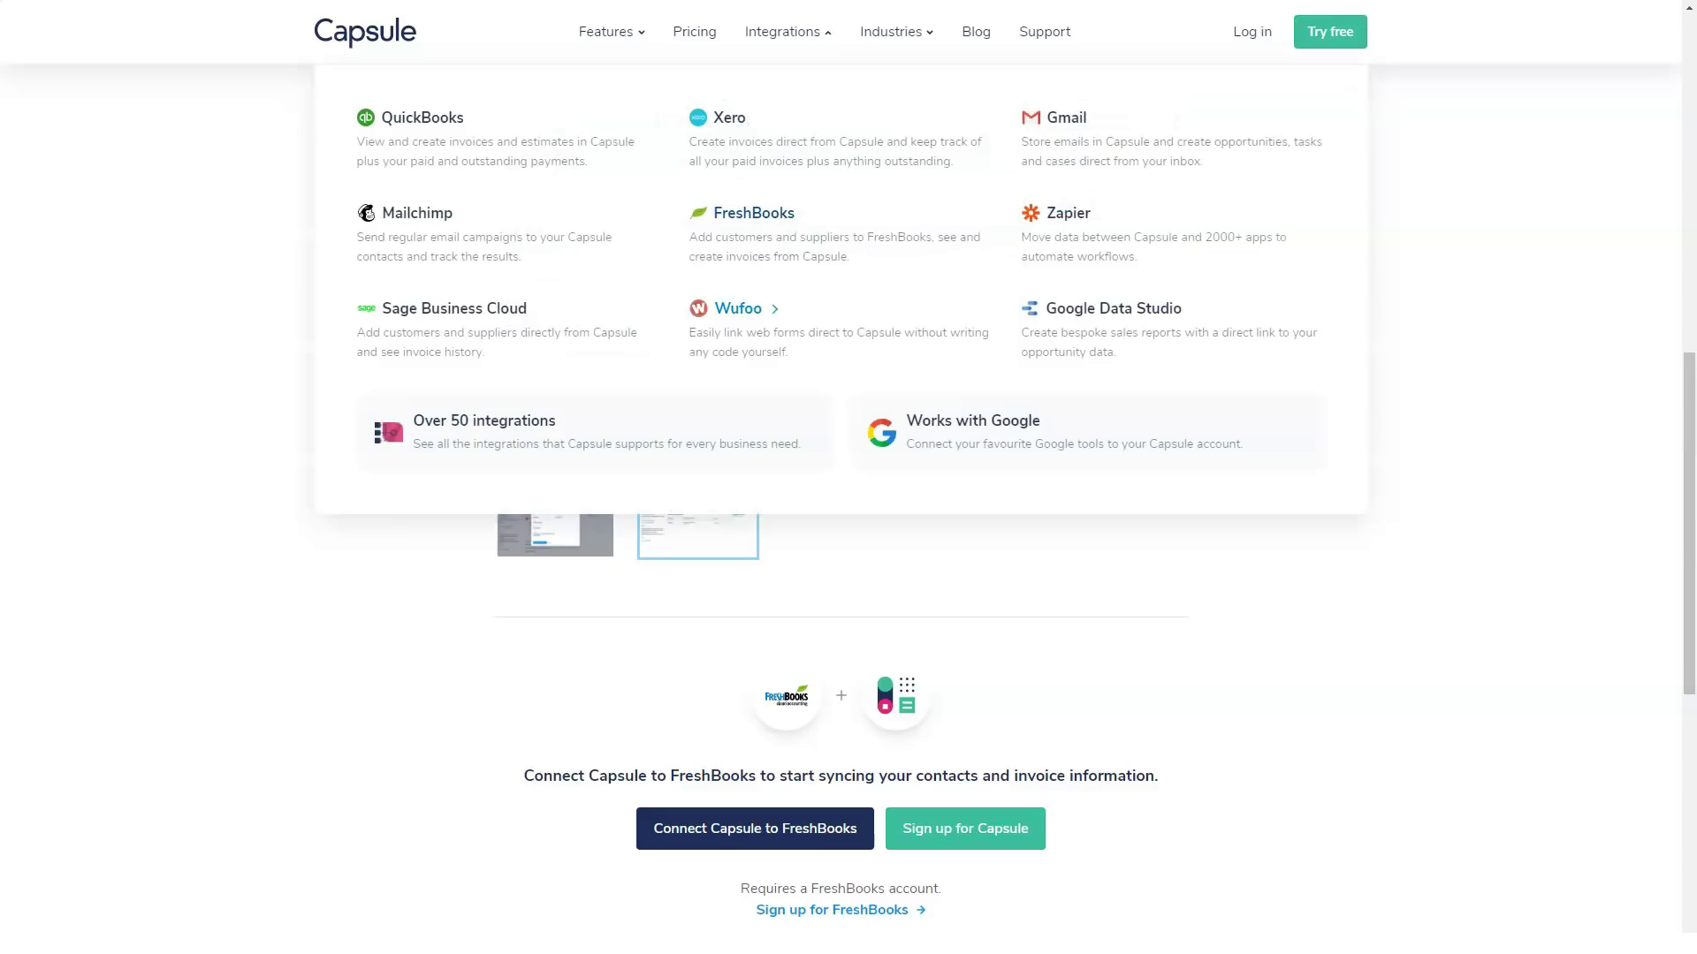
Open the Wufoo integration page from the Integrations menu
left_click(738, 309)
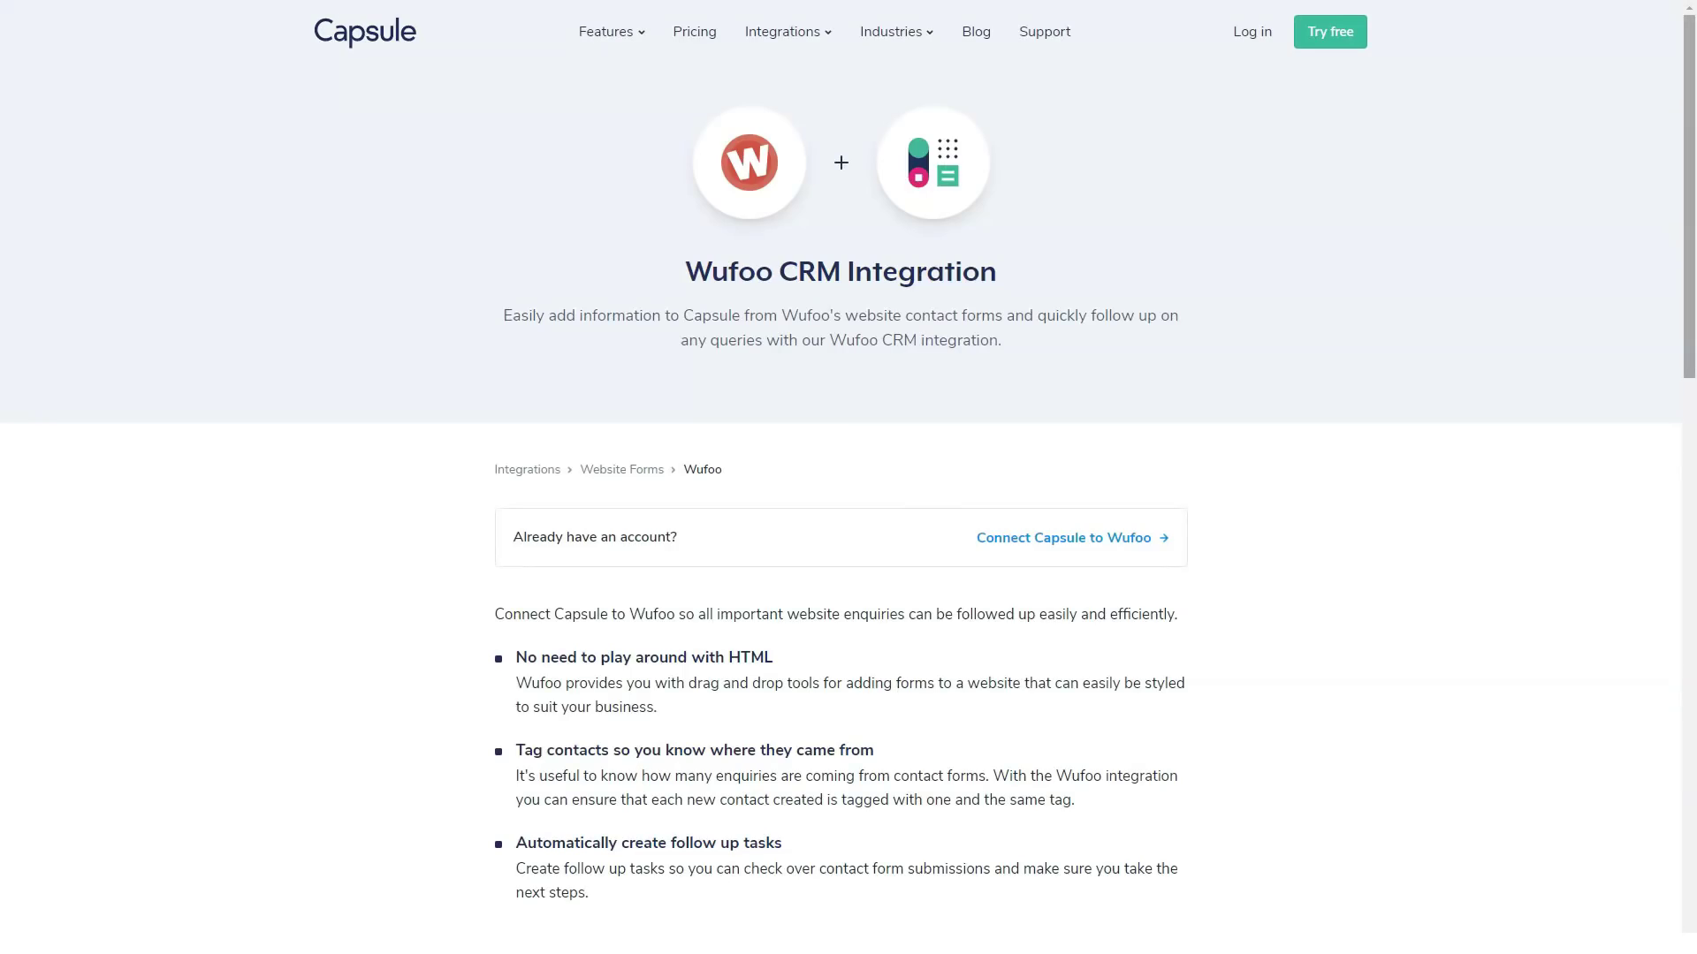
scroll(849, 477, "down", 3)
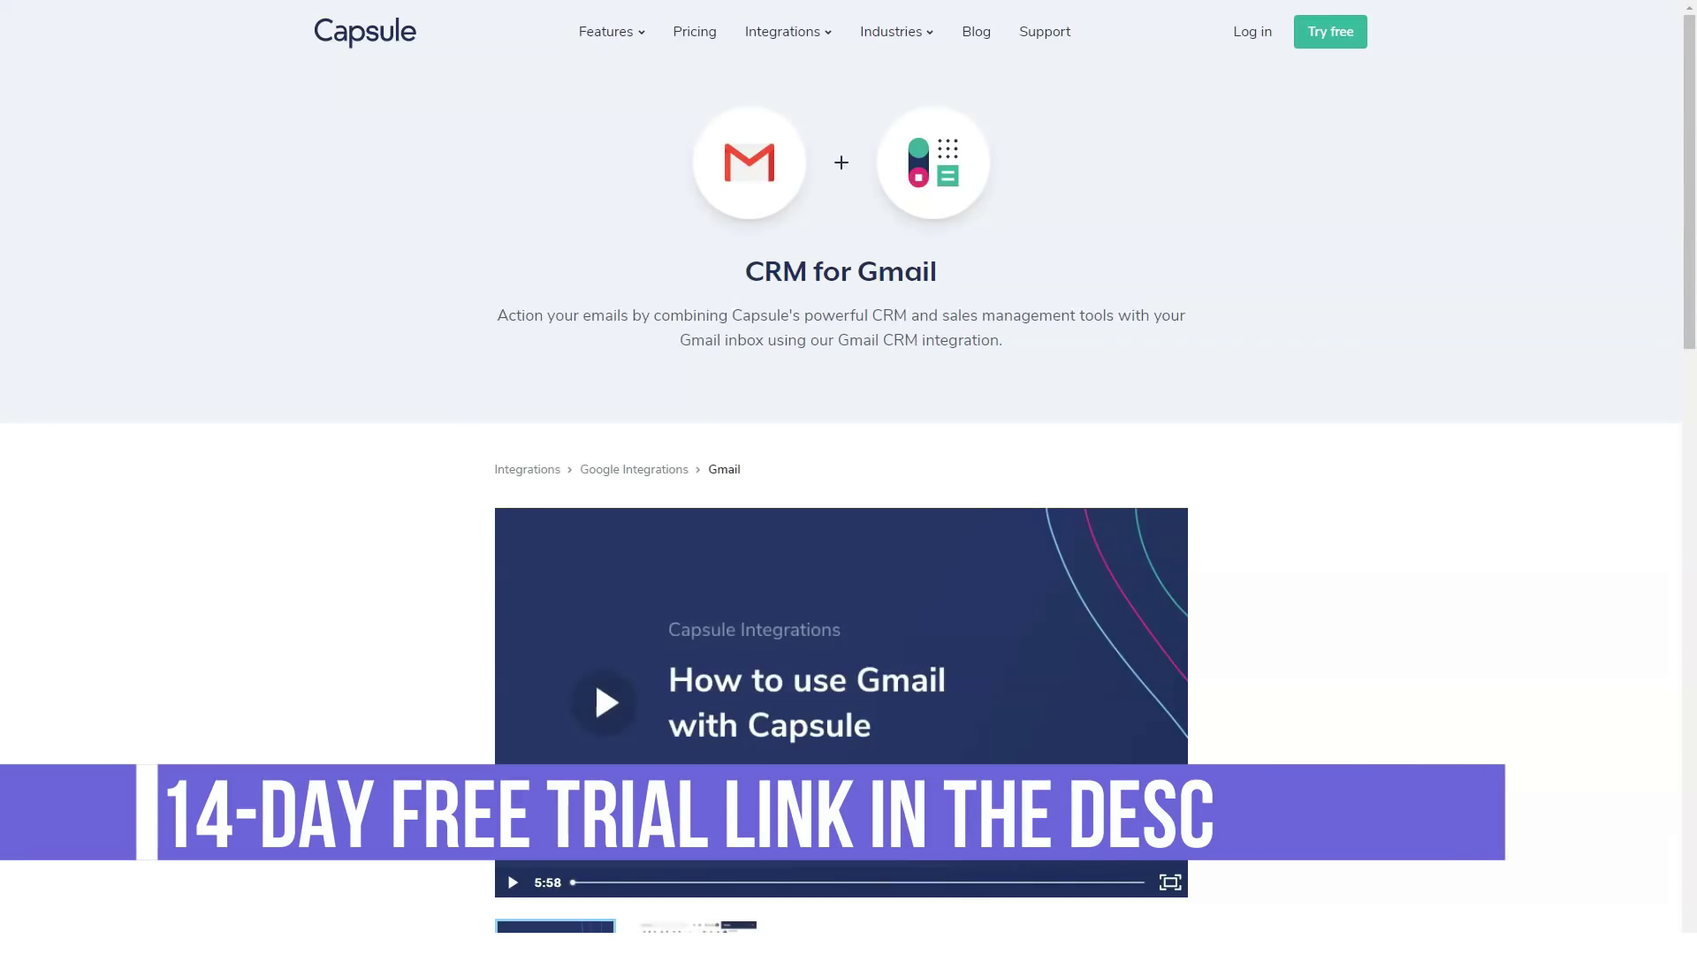
scroll(848, 477, "down", 3)
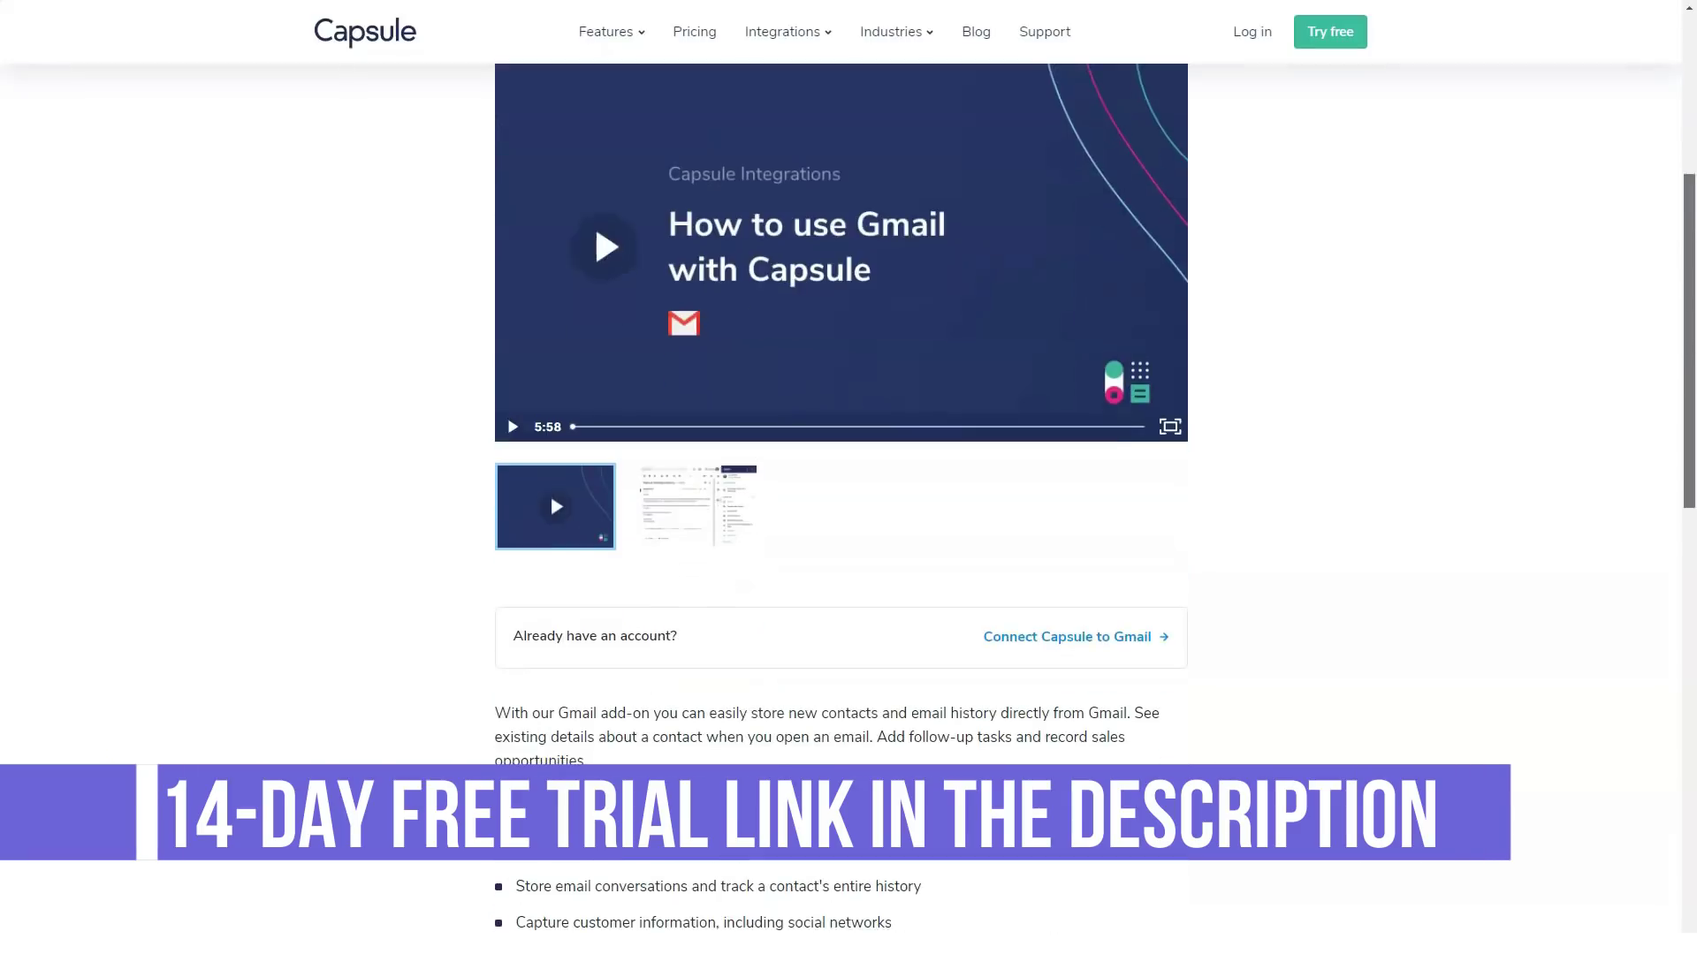
scroll(848, 478, "down", 5)
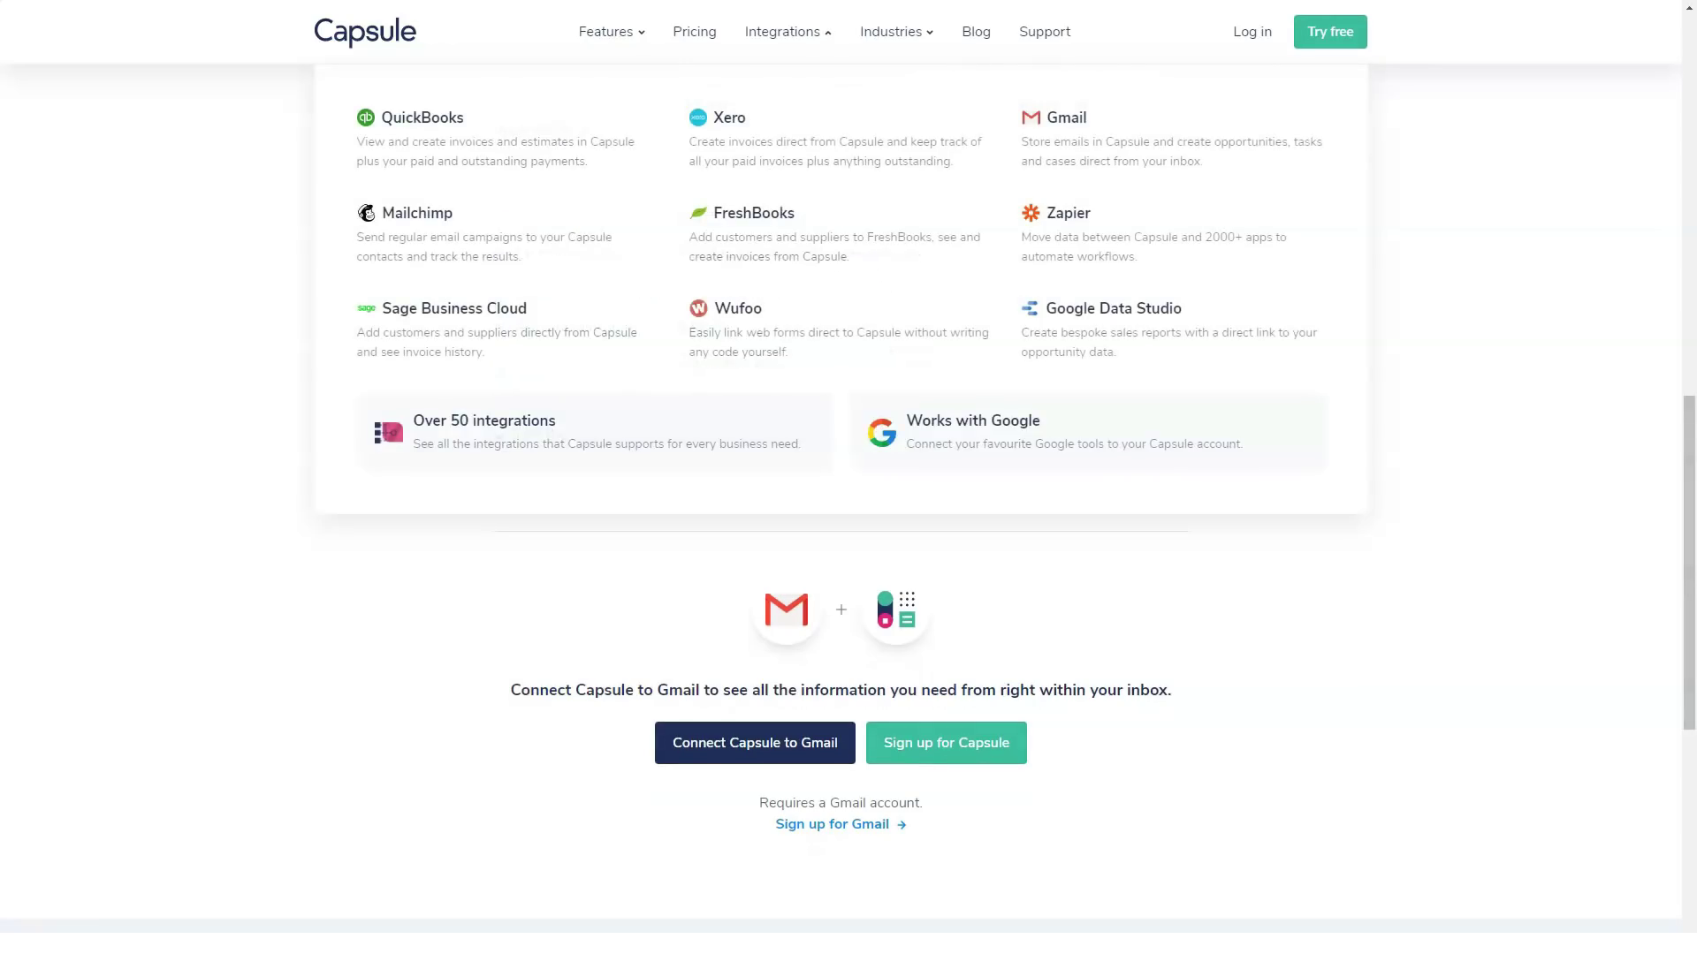
Read the Zapier integration page, then the Google Data Studio Connector page
left_click(1067, 213)
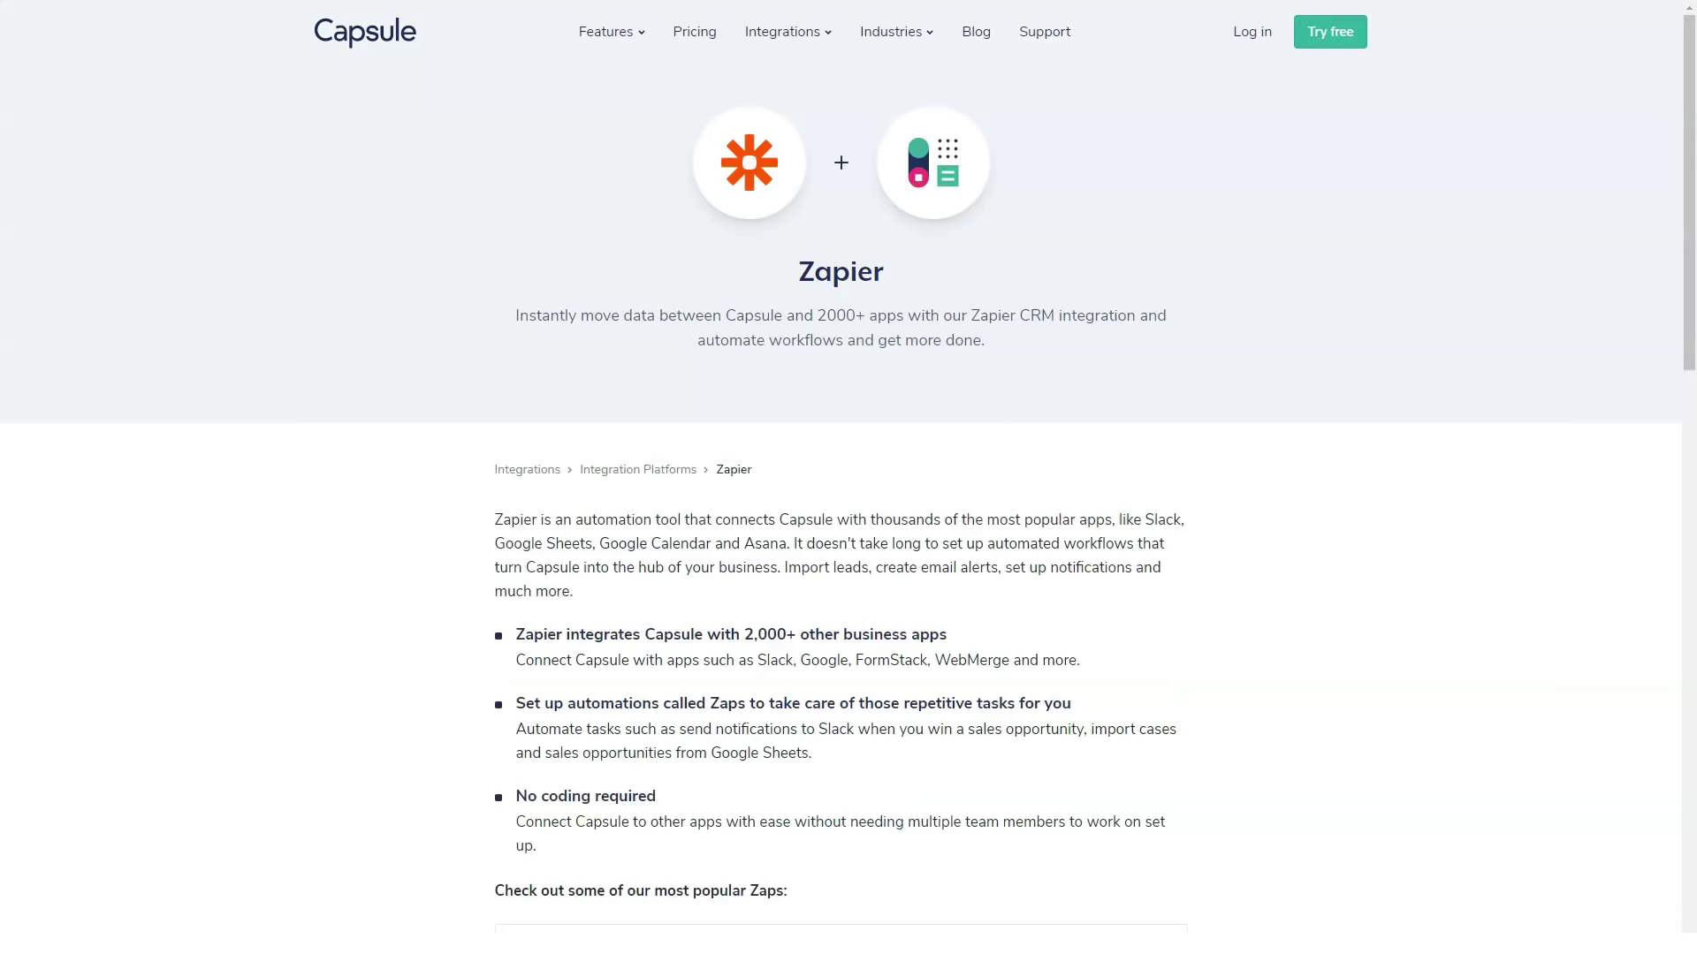
scroll(848, 477, "down", 1)
scroll(848, 478, "down", 3)
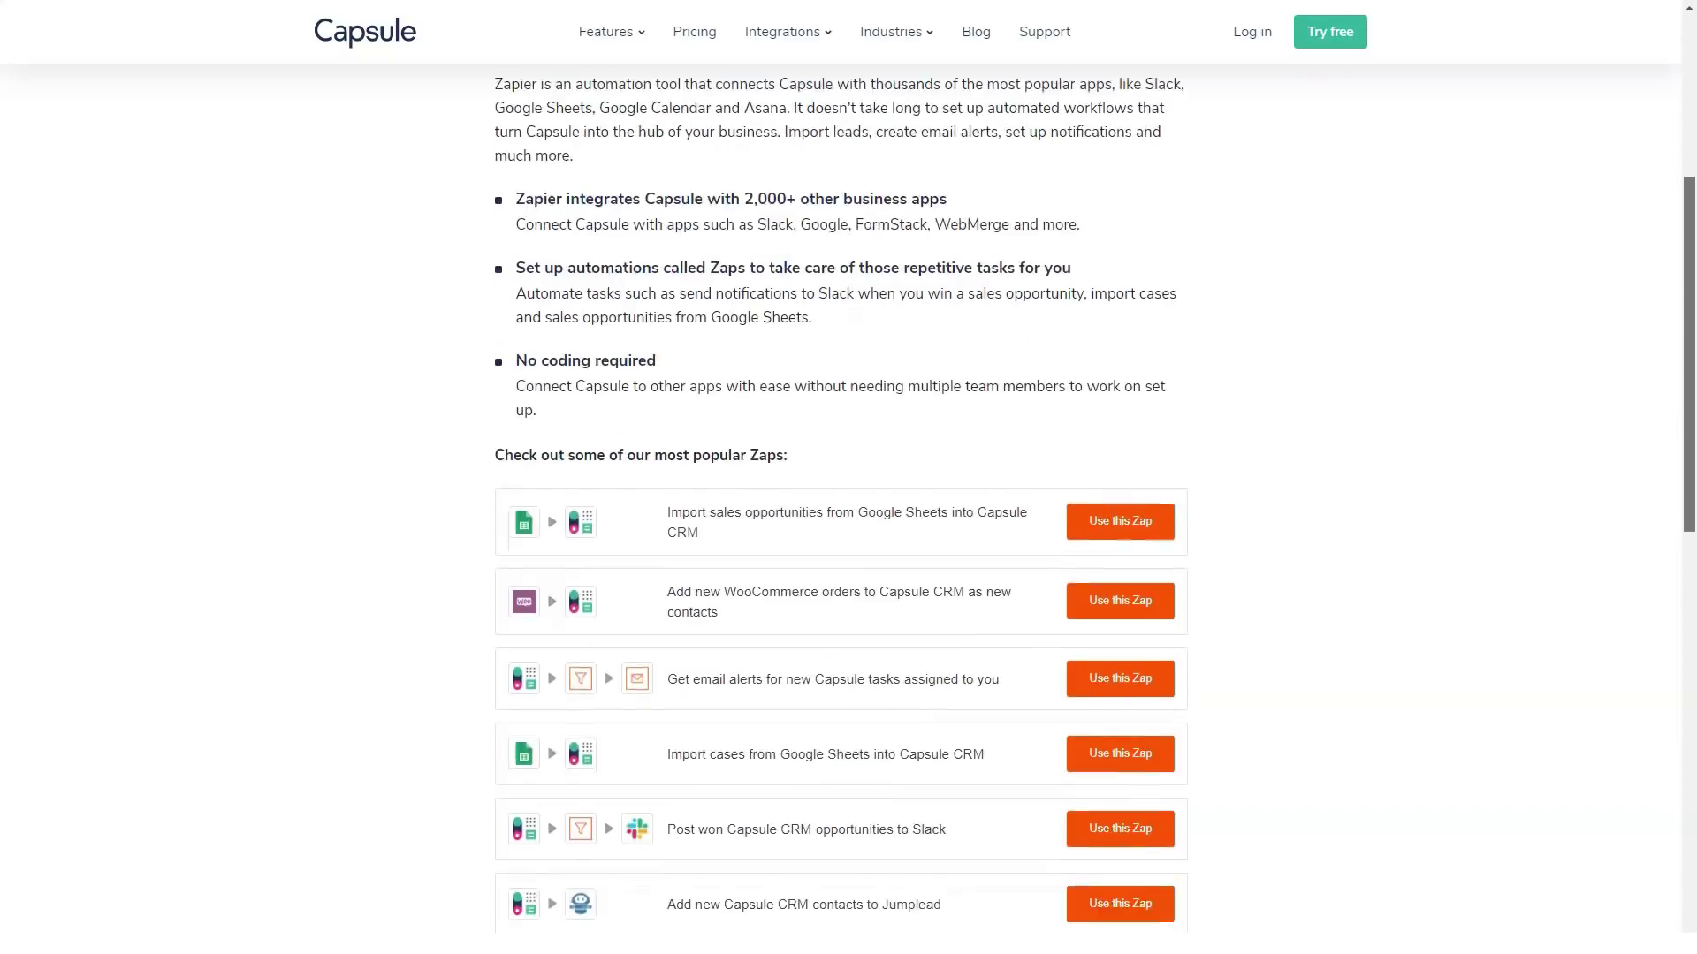
scroll(848, 478, "down", 3)
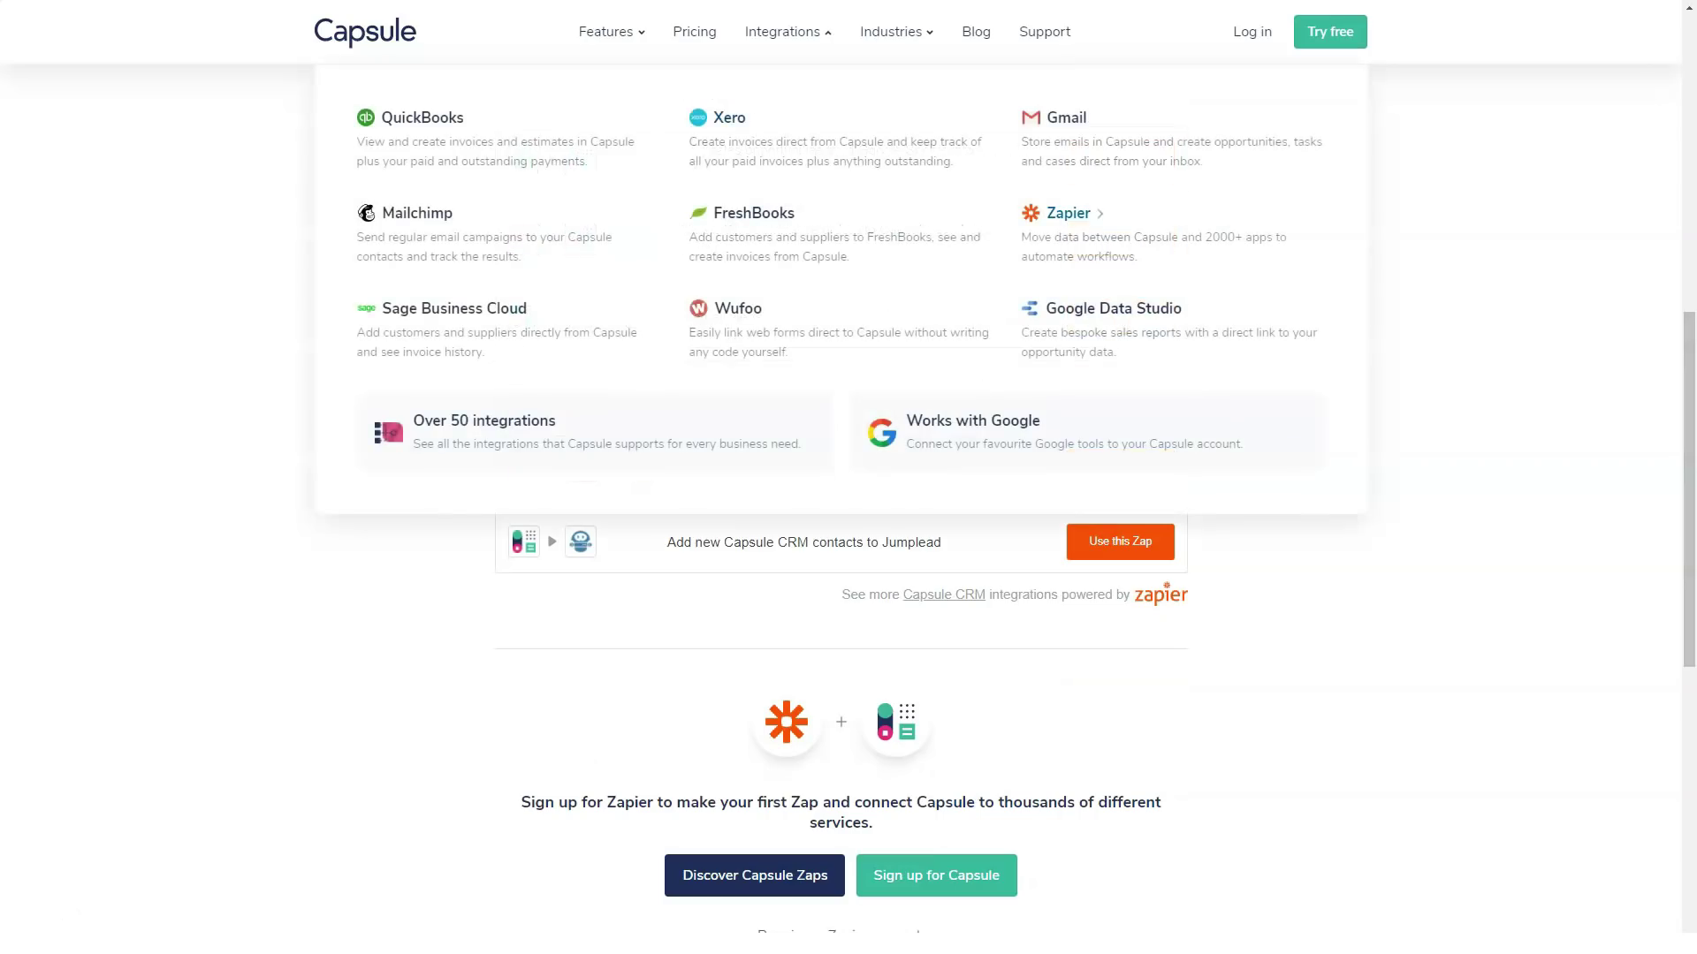
left_click(1121, 304)
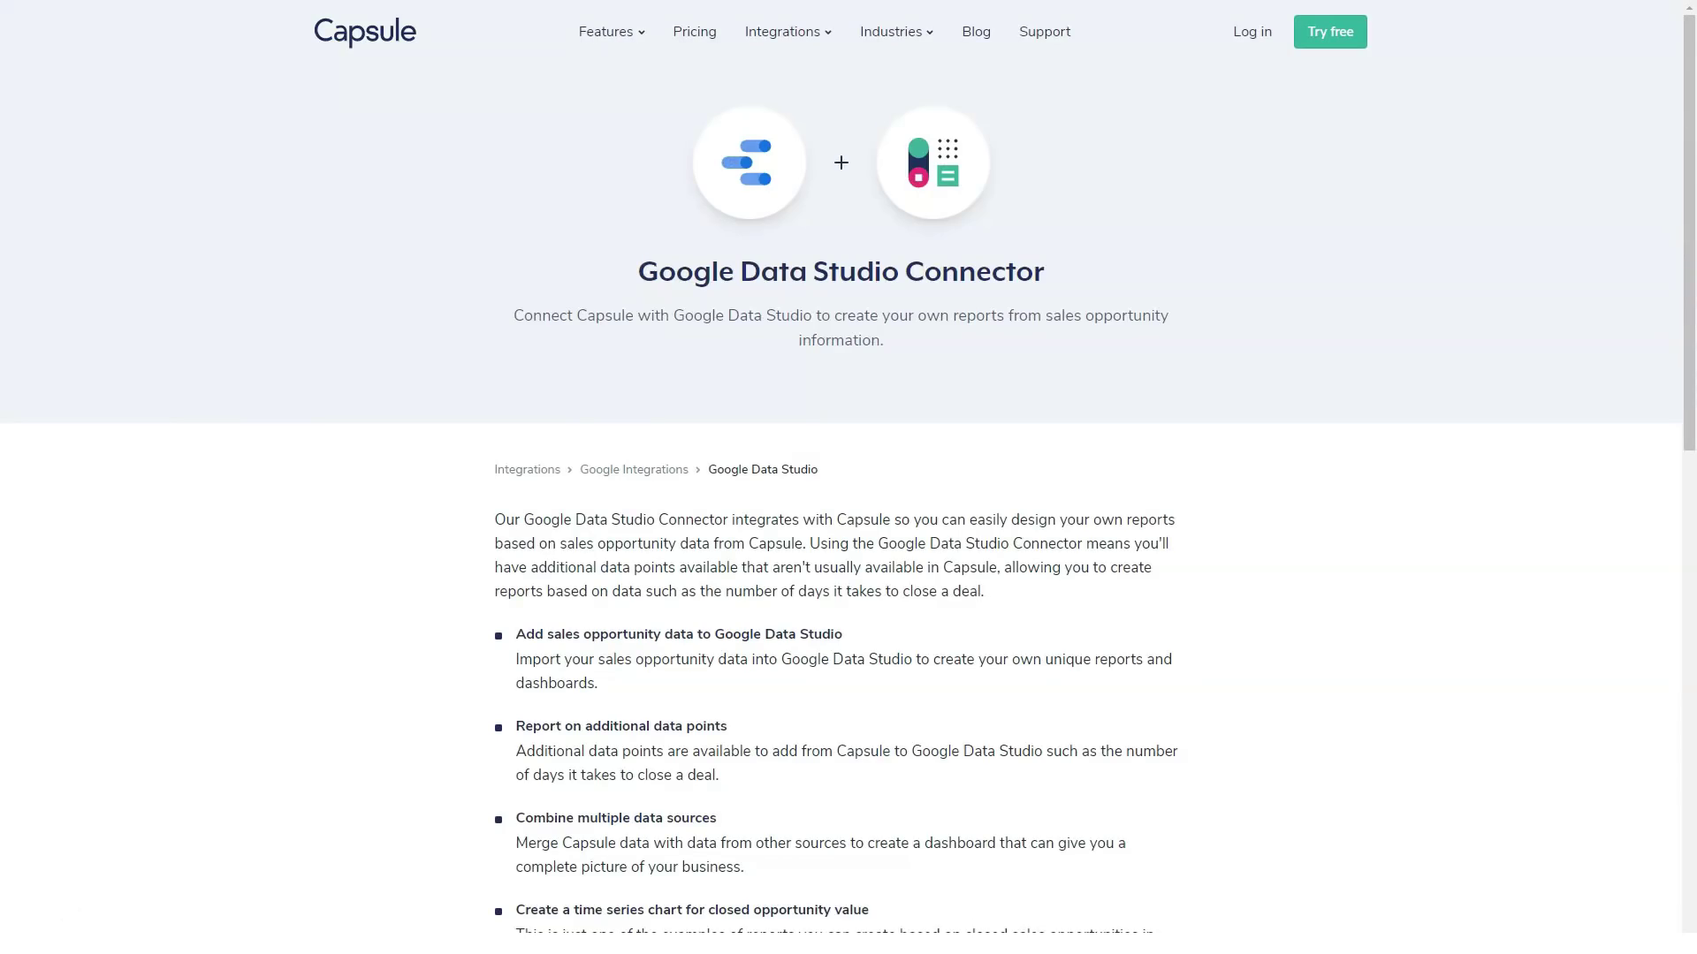
scroll(849, 530, "down", 3)
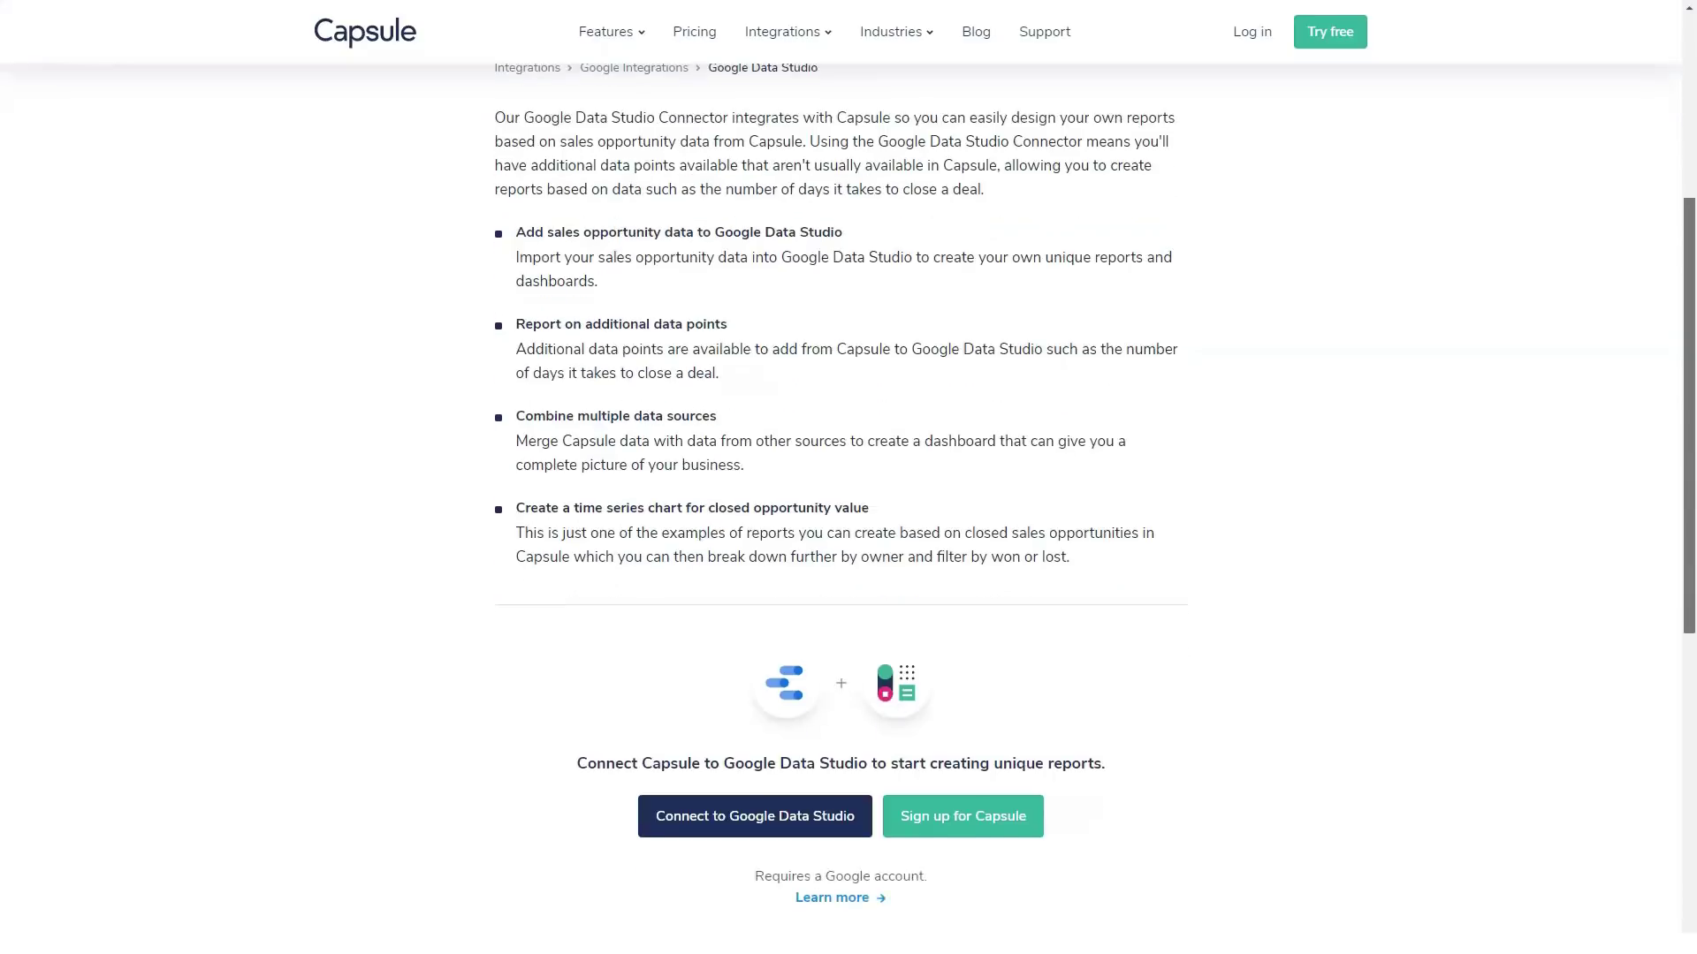
scroll(848, 531, "down", 1)
scroll(848, 531, "down", 4)
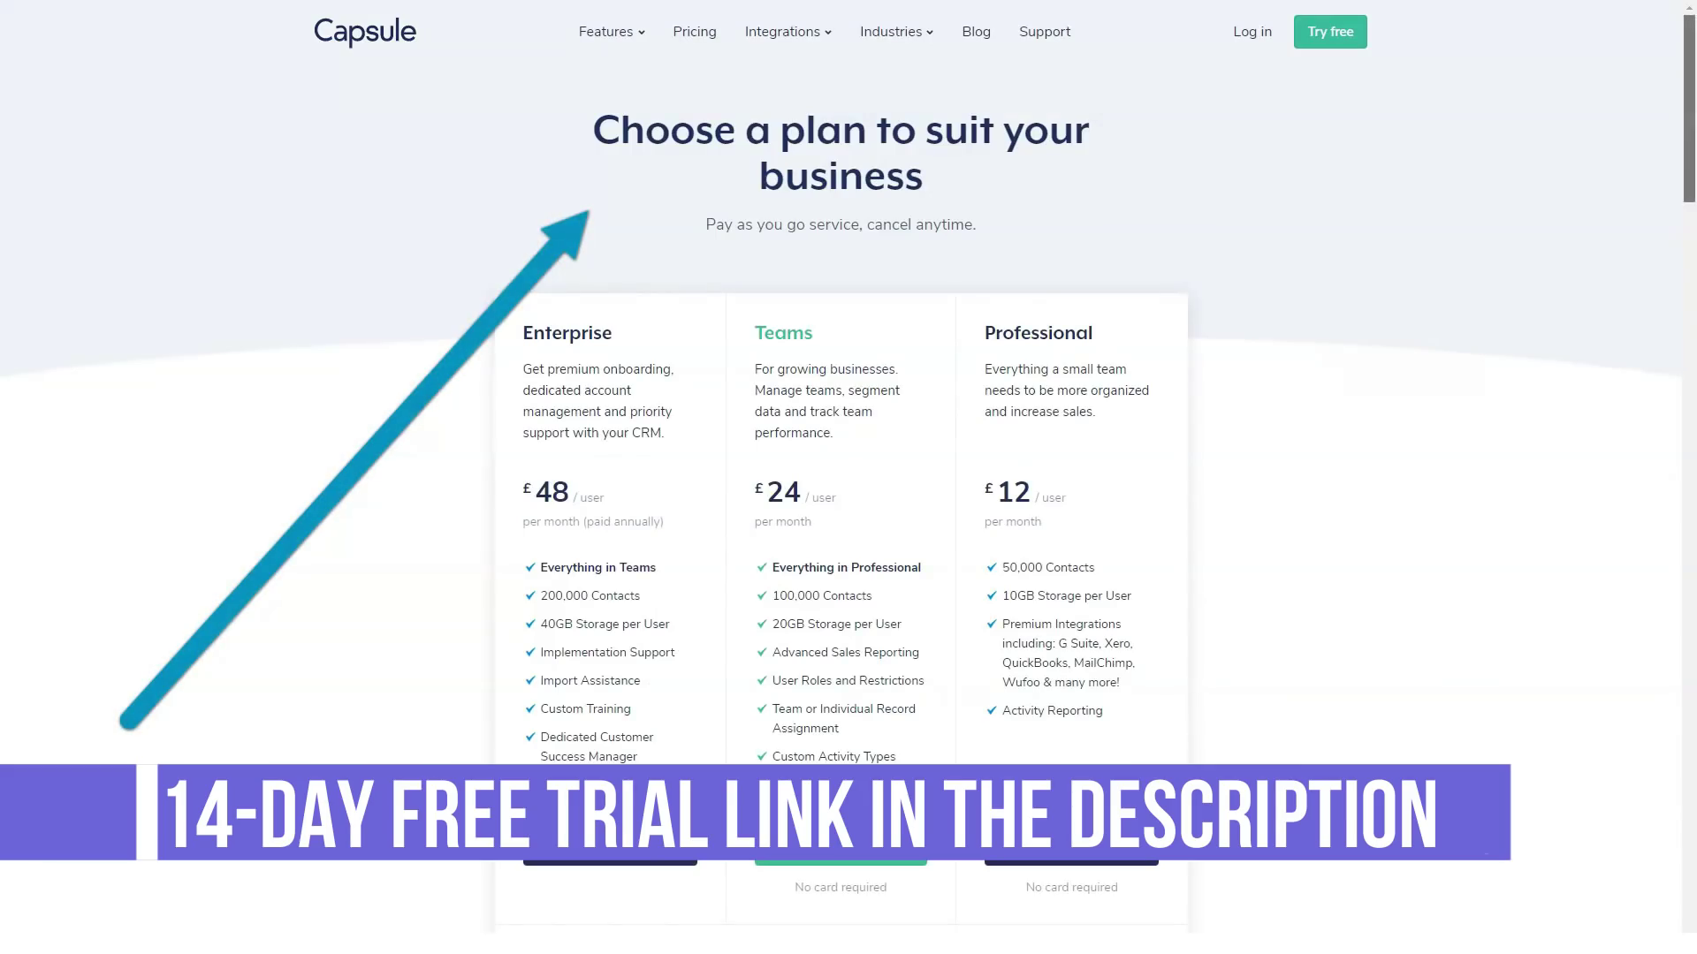
scroll(849, 531, "down", 2)
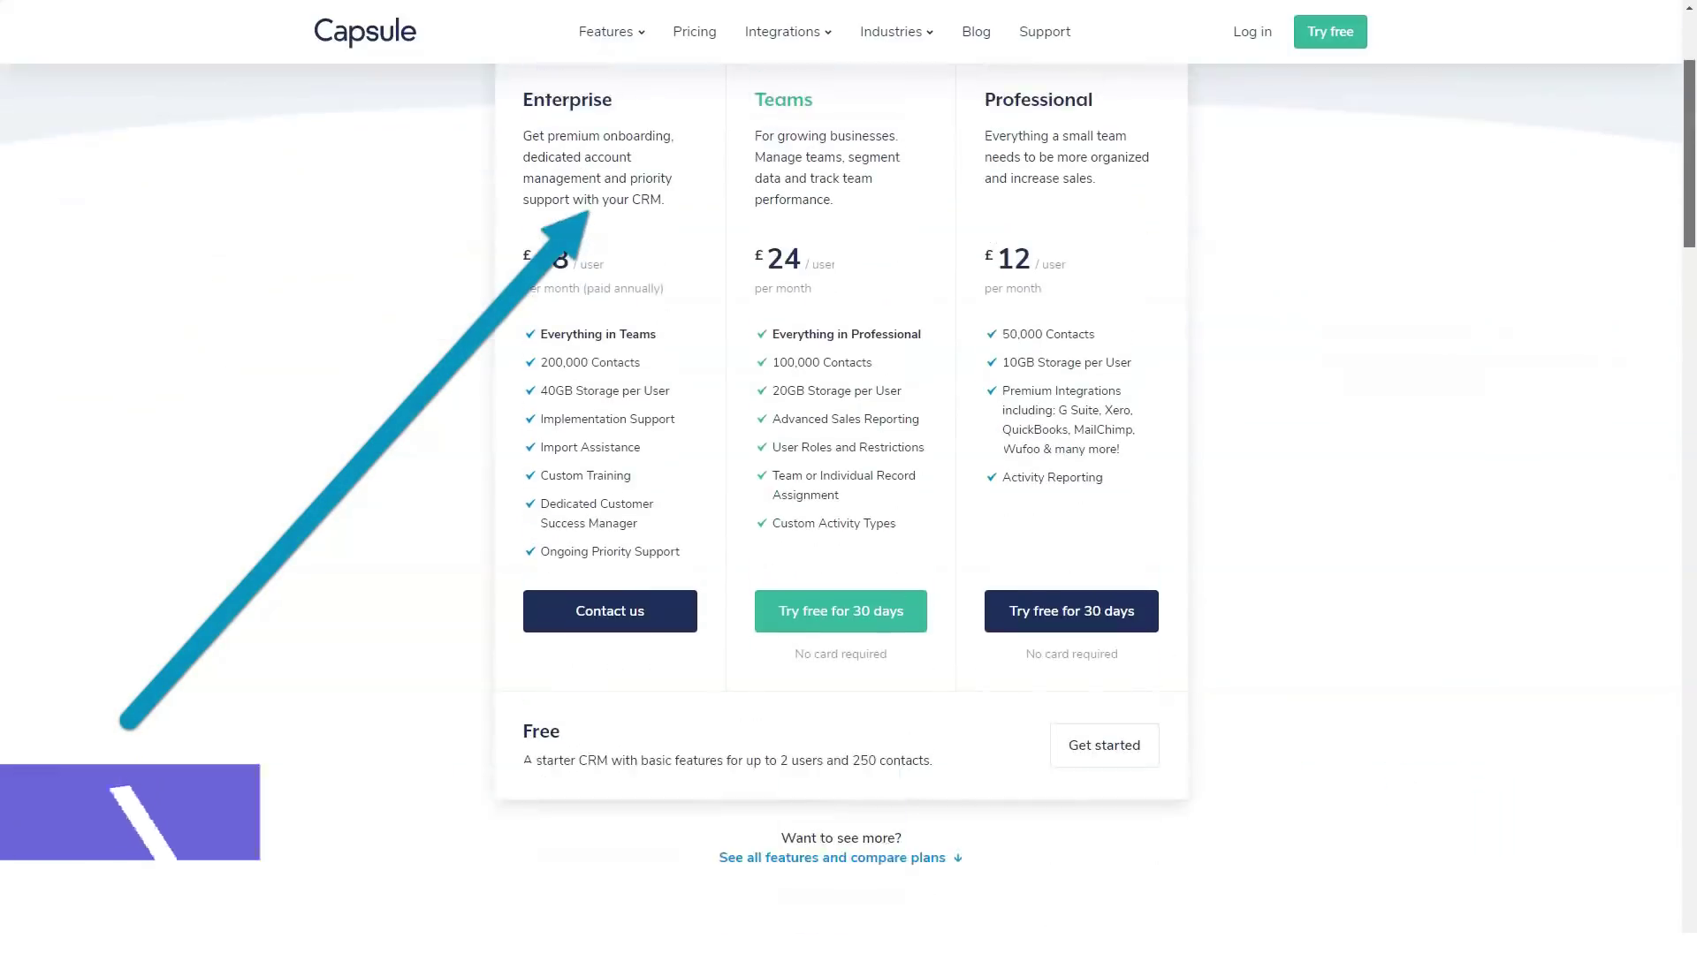